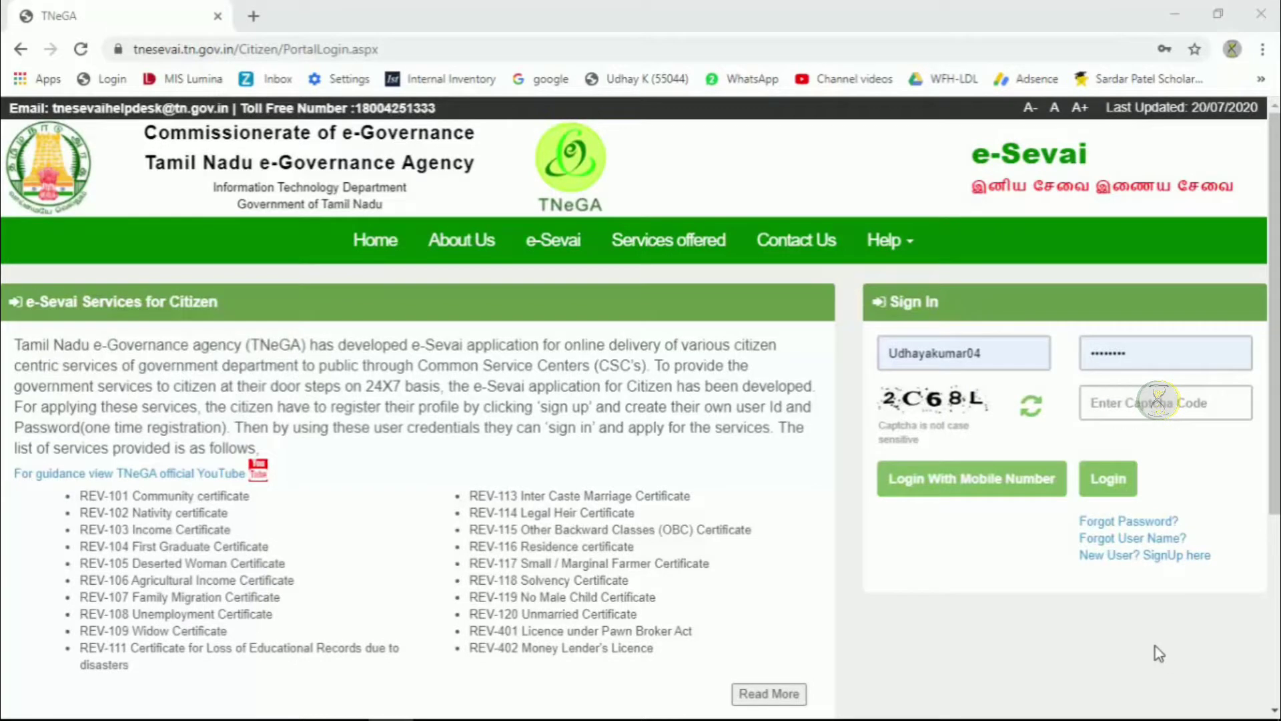
# Enter the captcha code on the e-Sevai citizen sign-in form.
pyautogui.click(1137, 401)
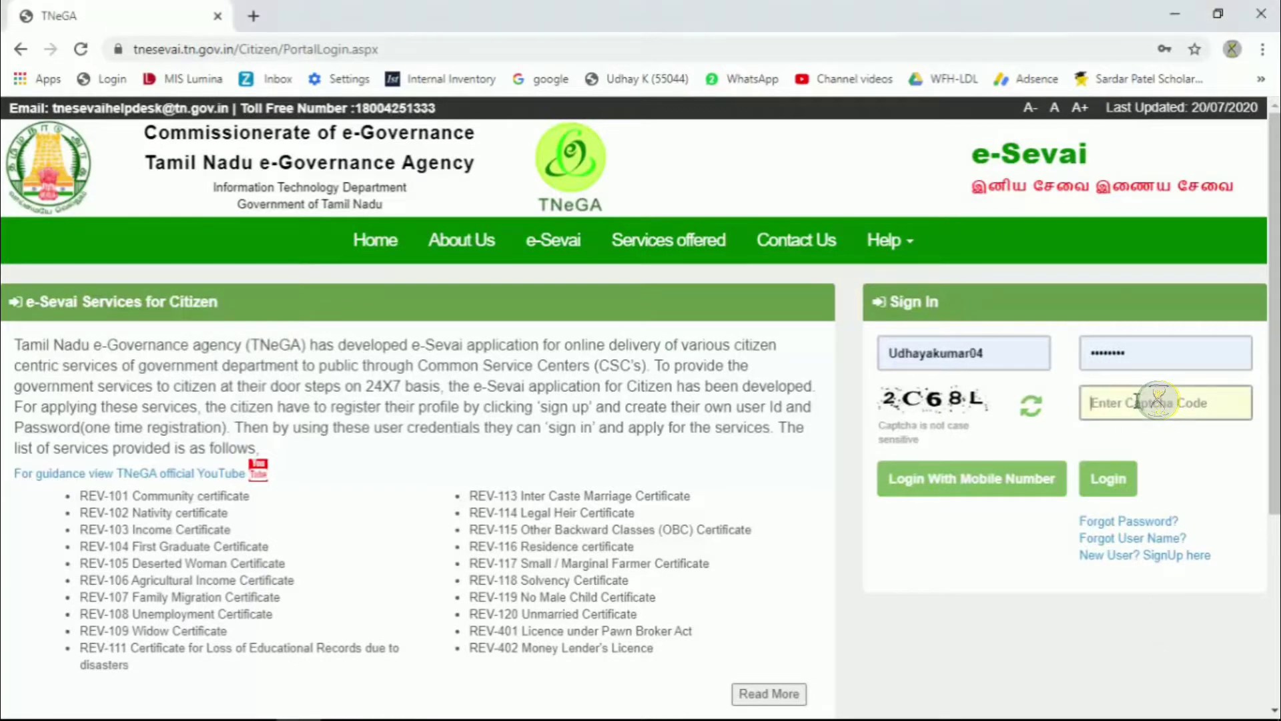
pyautogui.write('2C')
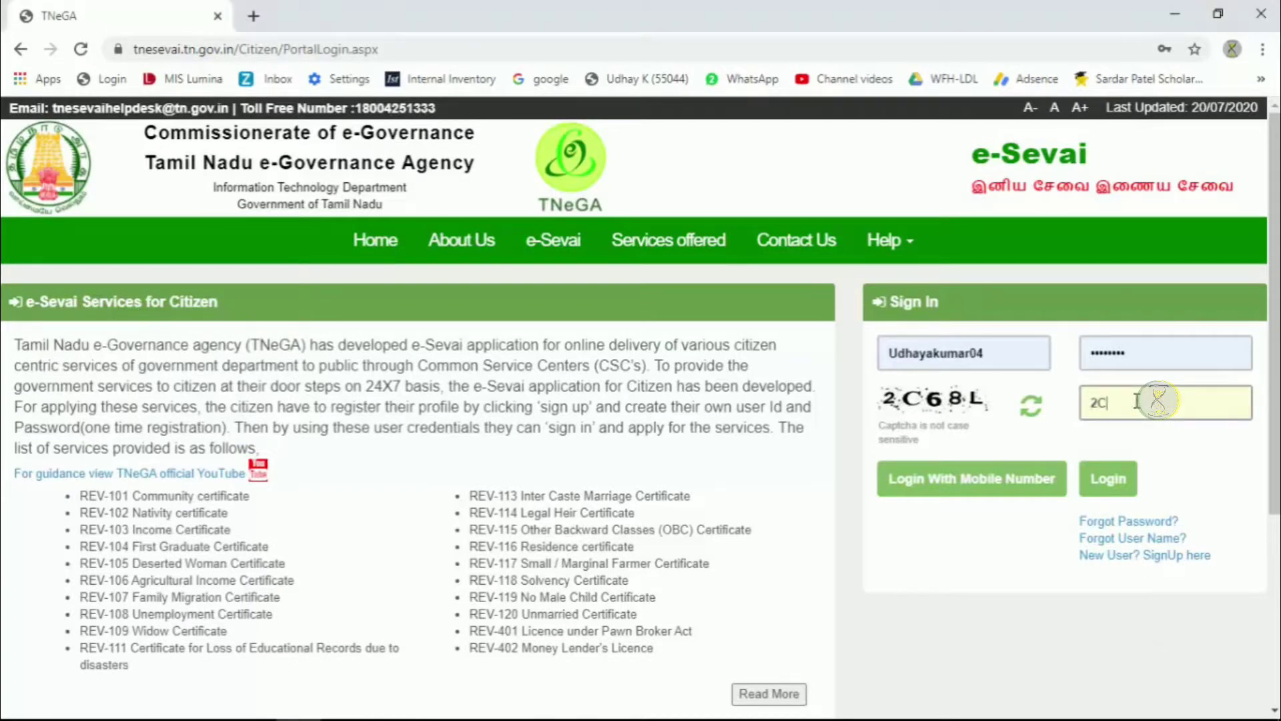
pyautogui.write('68')
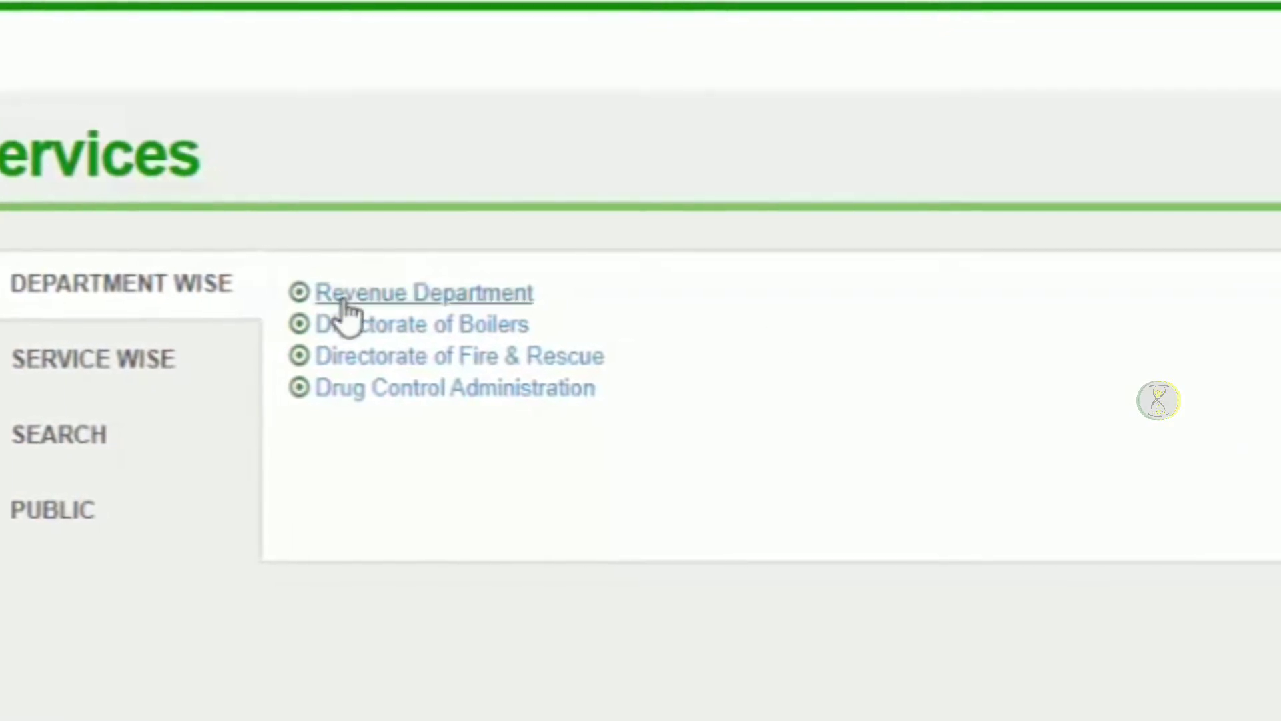
# Open the Revenue Department services and launch REV-104 First Graduate Certificate.
pyautogui.click(467, 299)
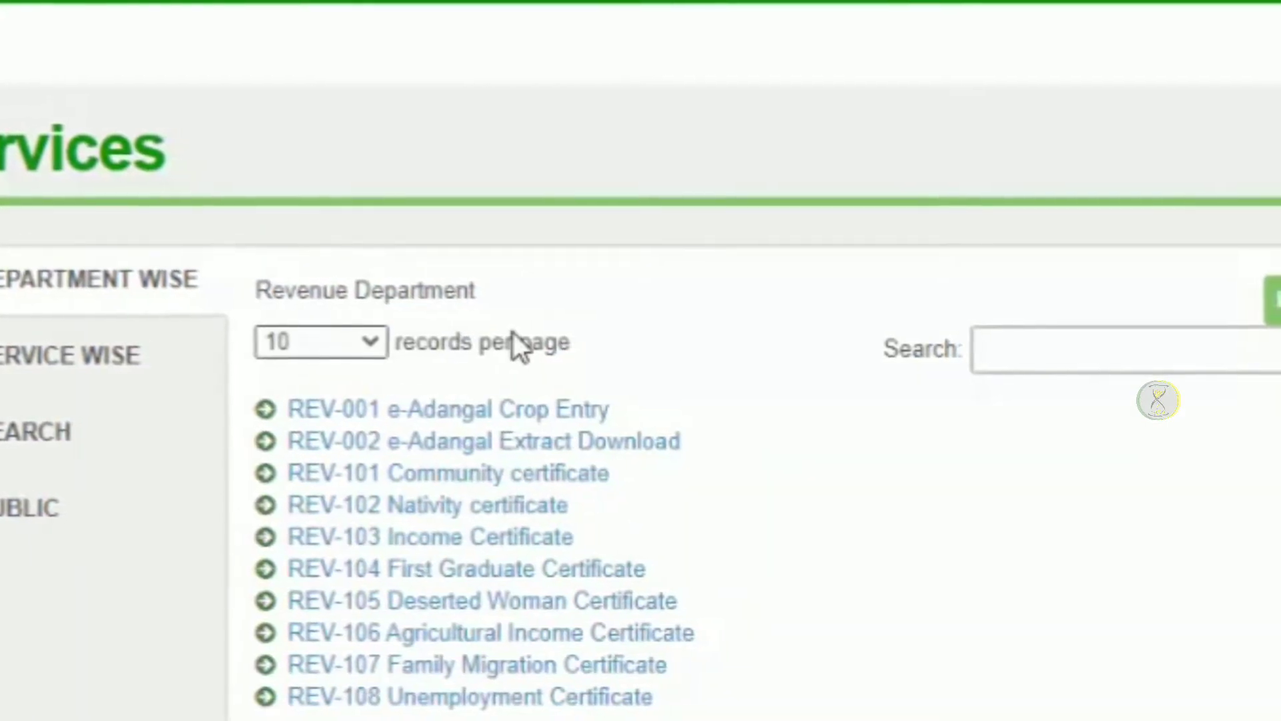
pyautogui.scroll(-2, 514, 334)
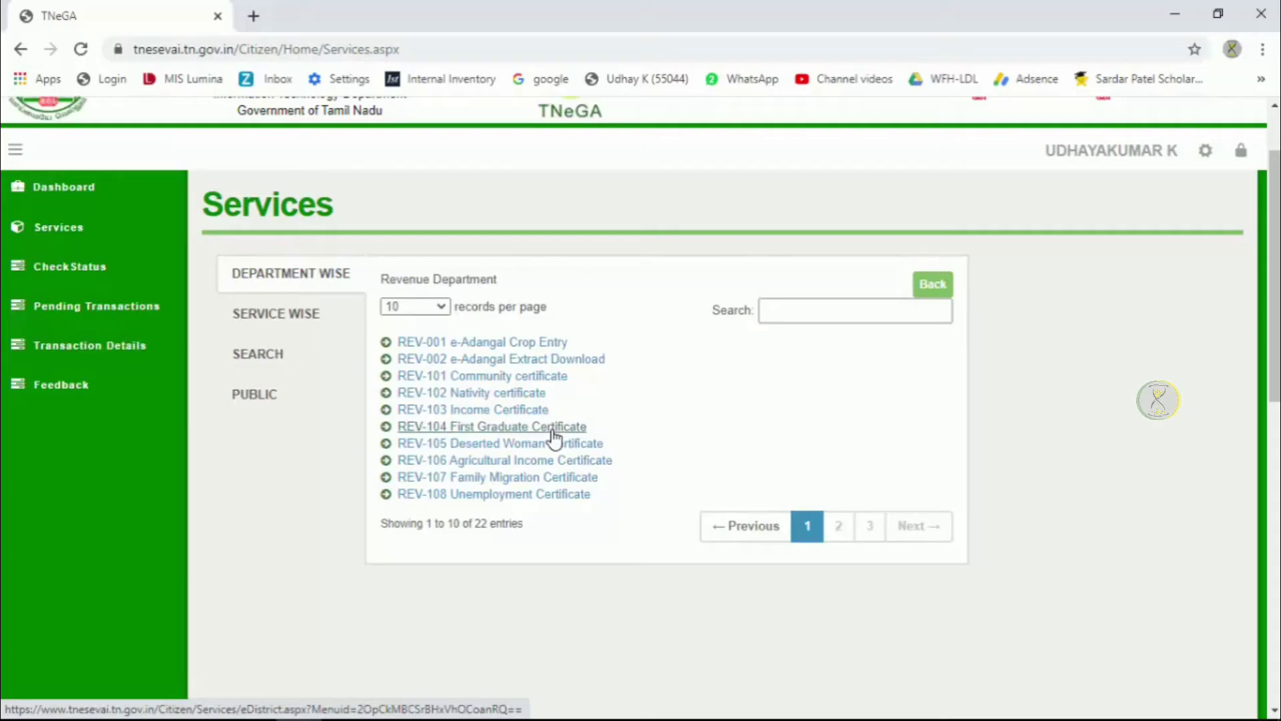
pyautogui.click(554, 433)
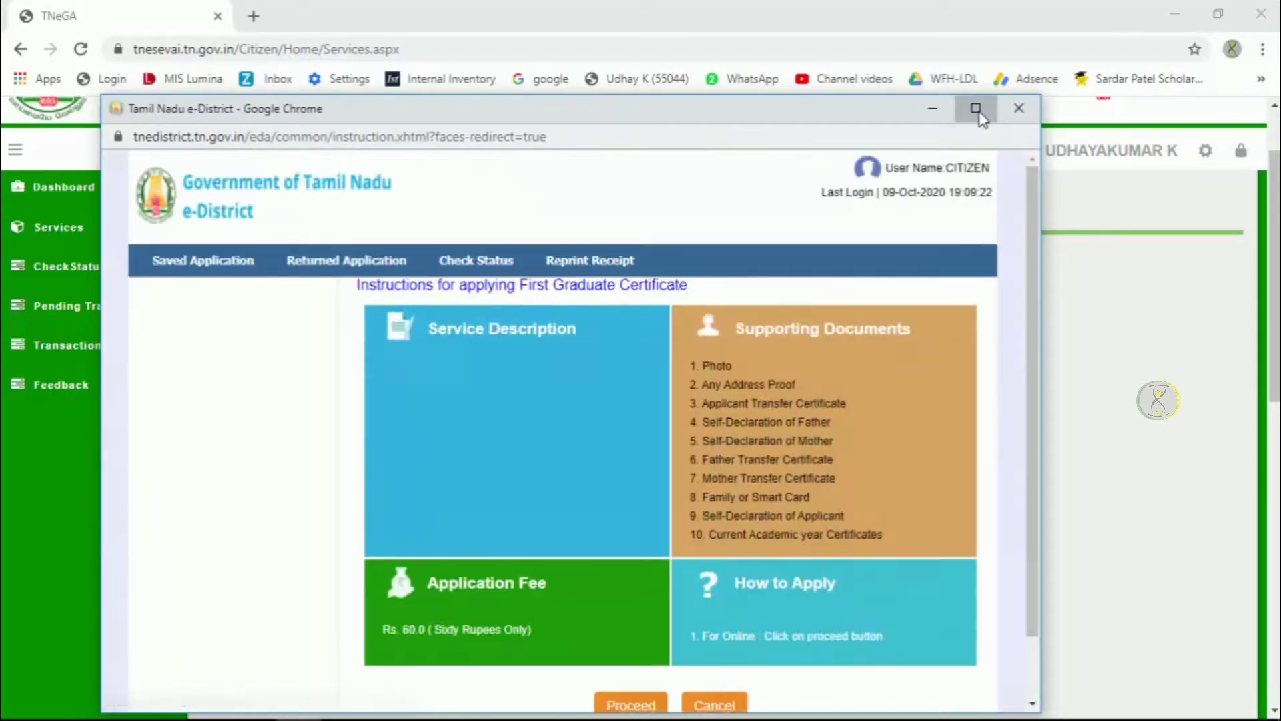
# Maximize the e-District window and proceed past the document and Rs. 60 fee instructions.
pyautogui.click(976, 109)
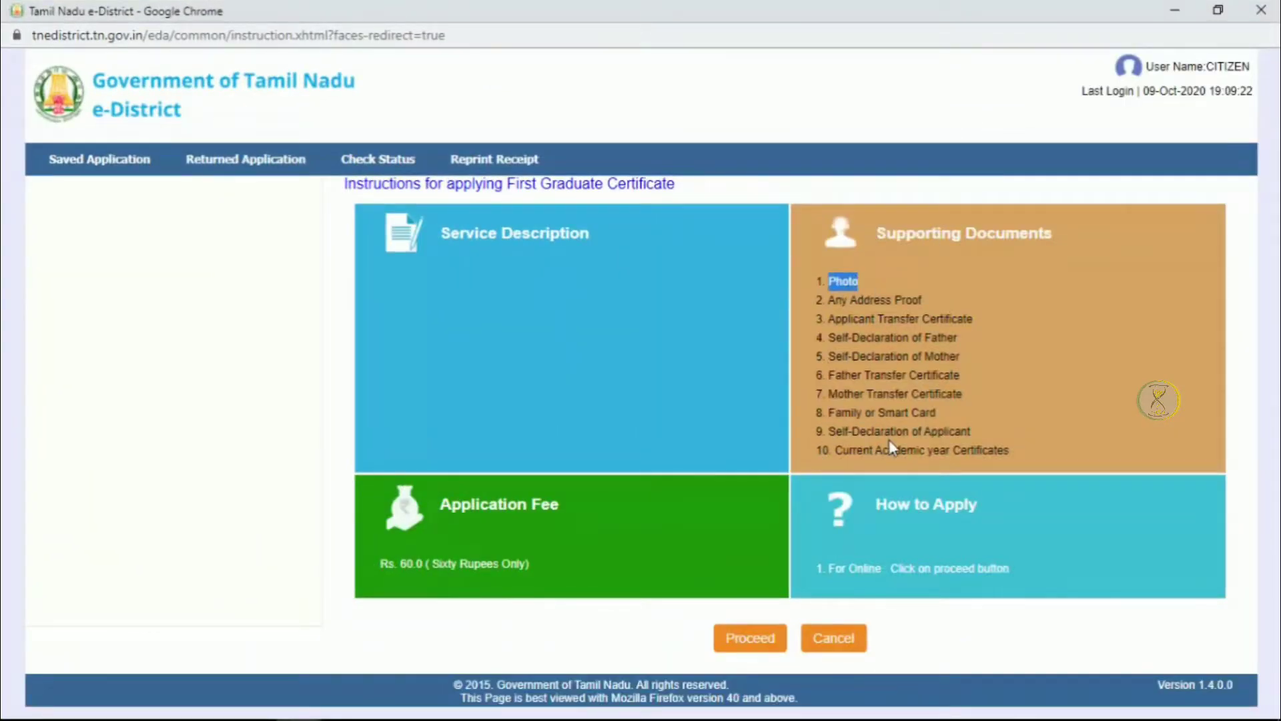
pyautogui.click(961, 418)
pyautogui.click(758, 645)
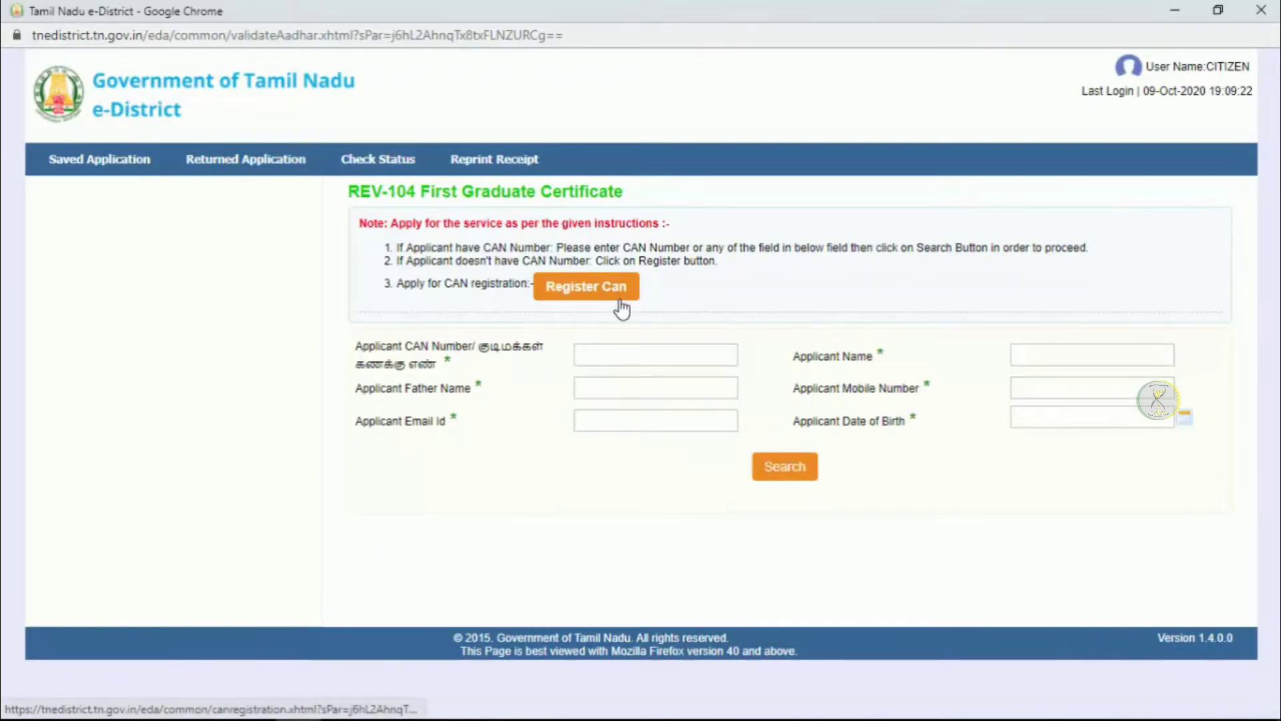
# Search for the applicant's CAN records using their mobile number.
pyautogui.click(629, 354)
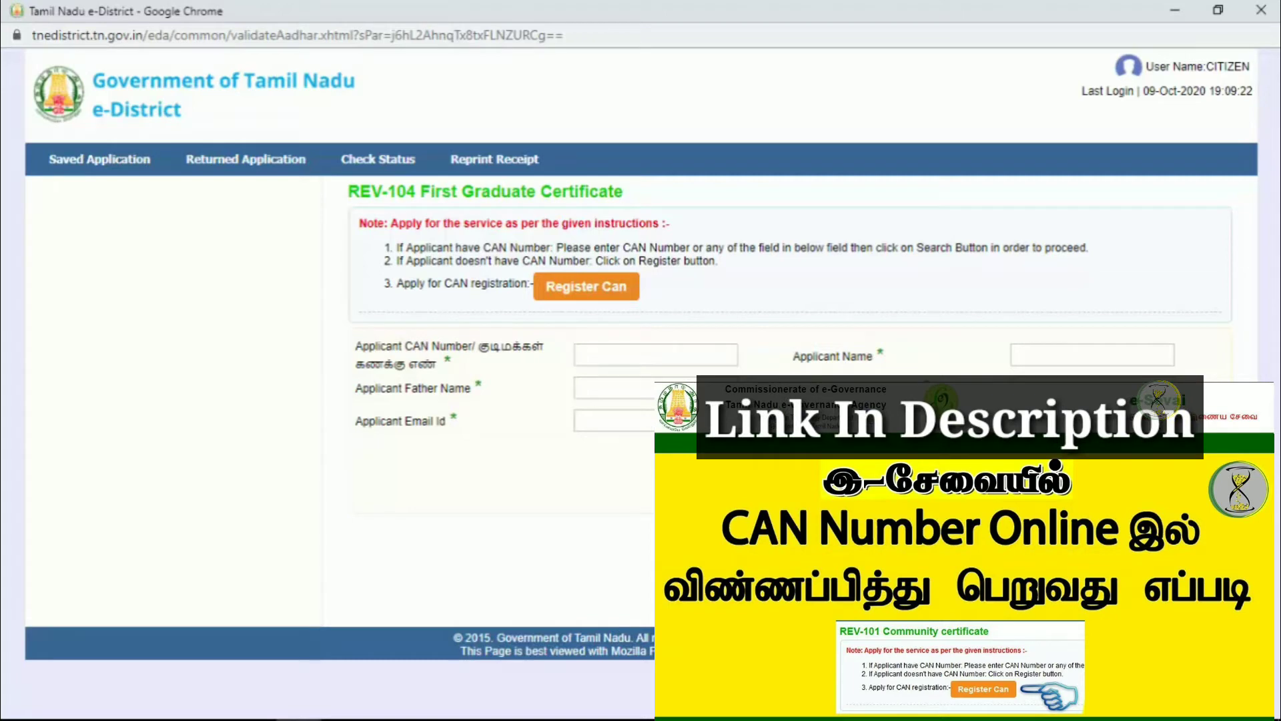
pyautogui.click(657, 354)
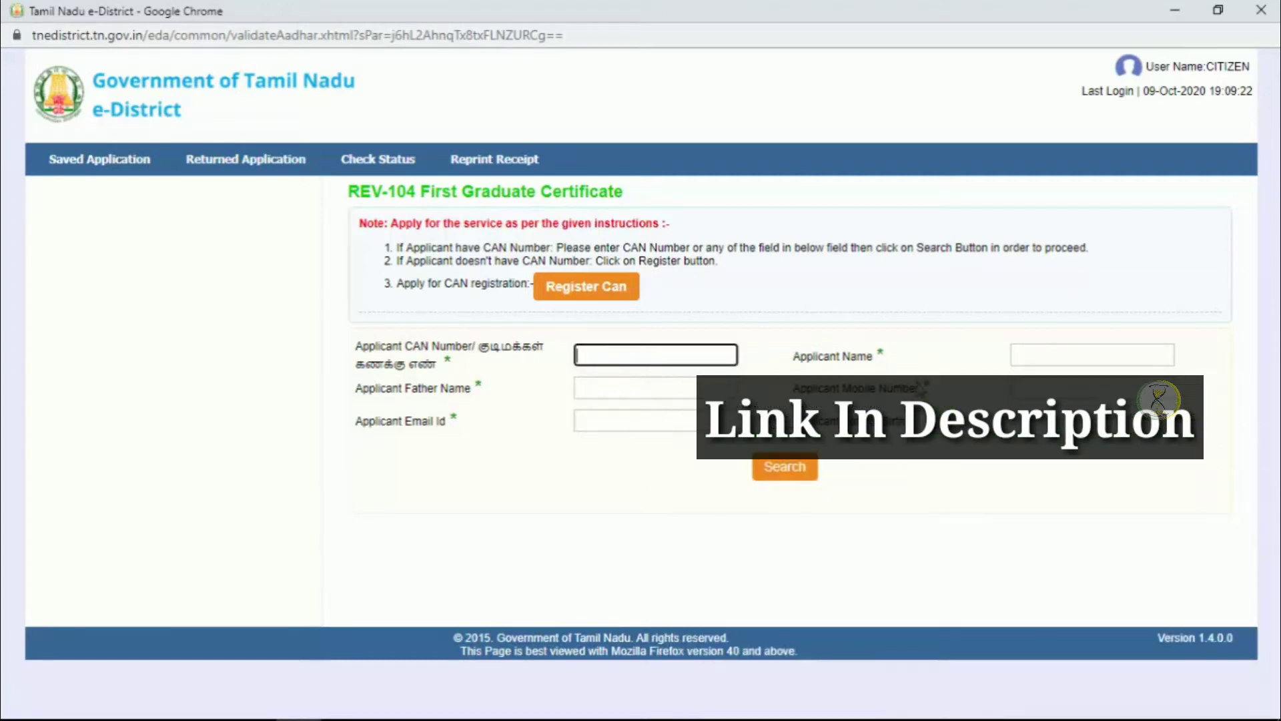
pyautogui.click(1059, 387)
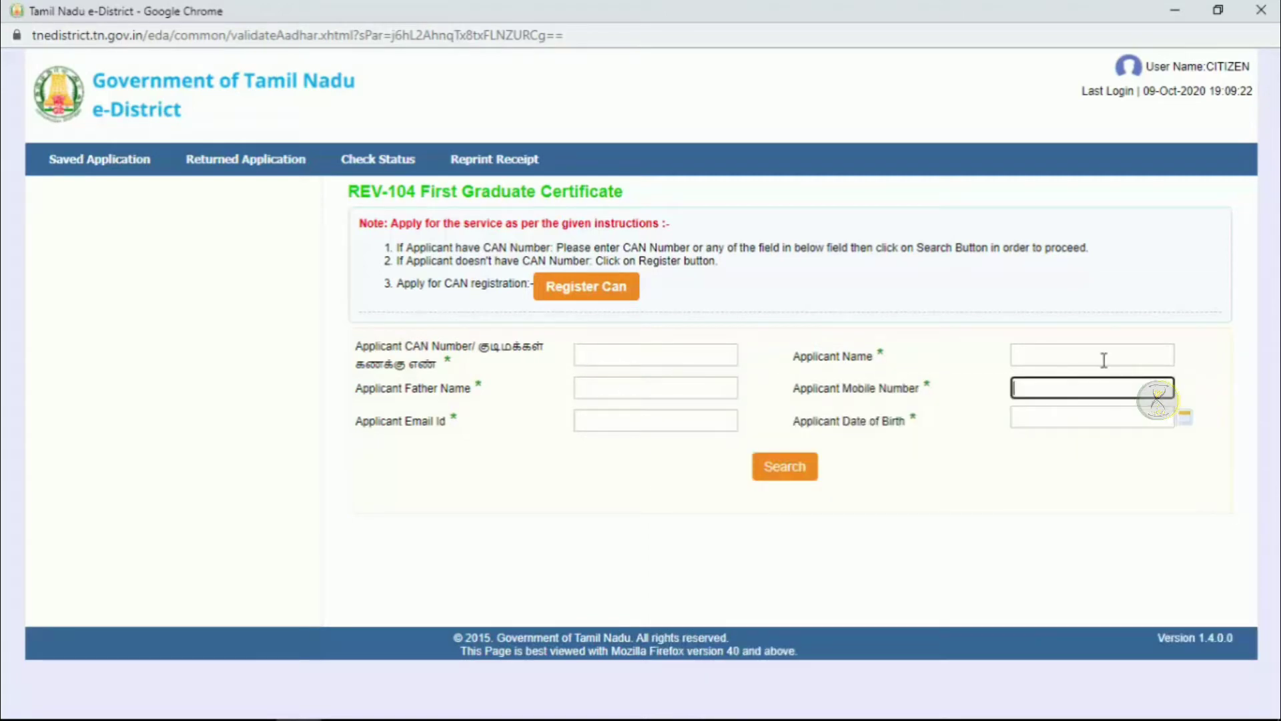
pyautogui.click(786, 484)
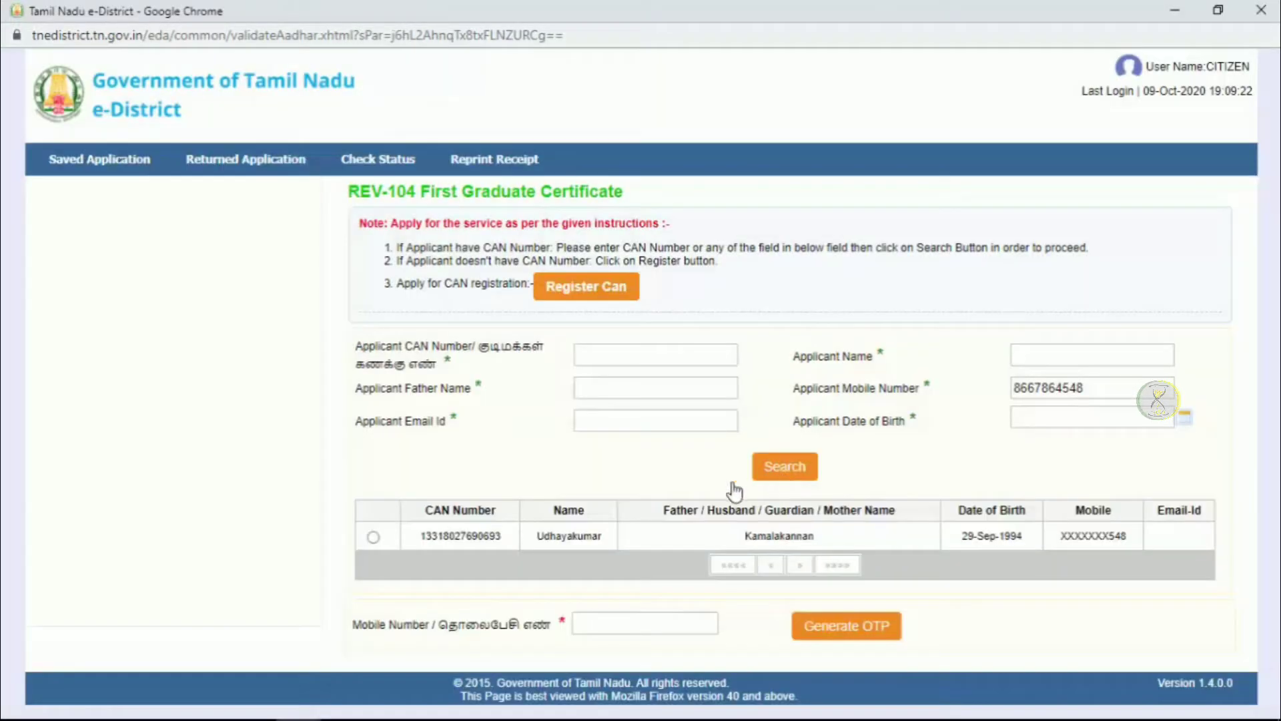
# Select the found CAN record and generate an OTP to its registered mobile.
pyautogui.moveTo(420, 536); pyautogui.dragTo(1109, 536)
pyautogui.click(373, 536)
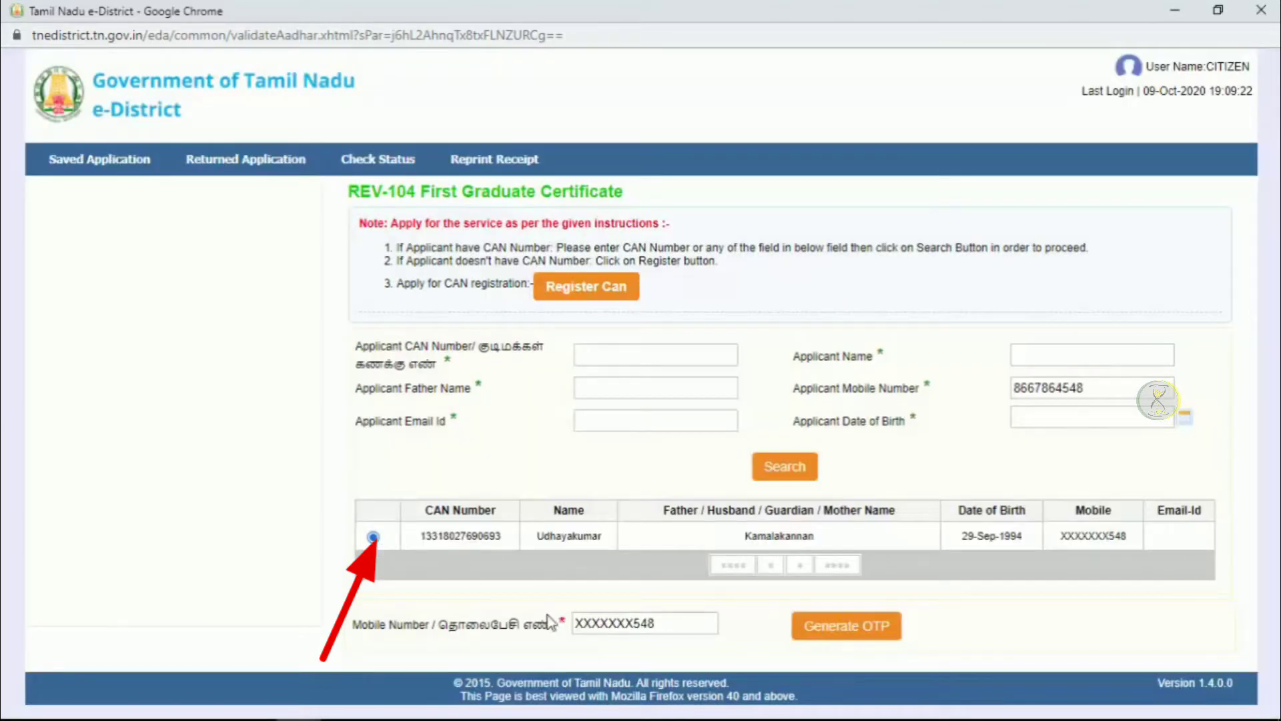
pyautogui.moveTo(576, 624); pyautogui.dragTo(682, 624)
pyautogui.click(682, 624)
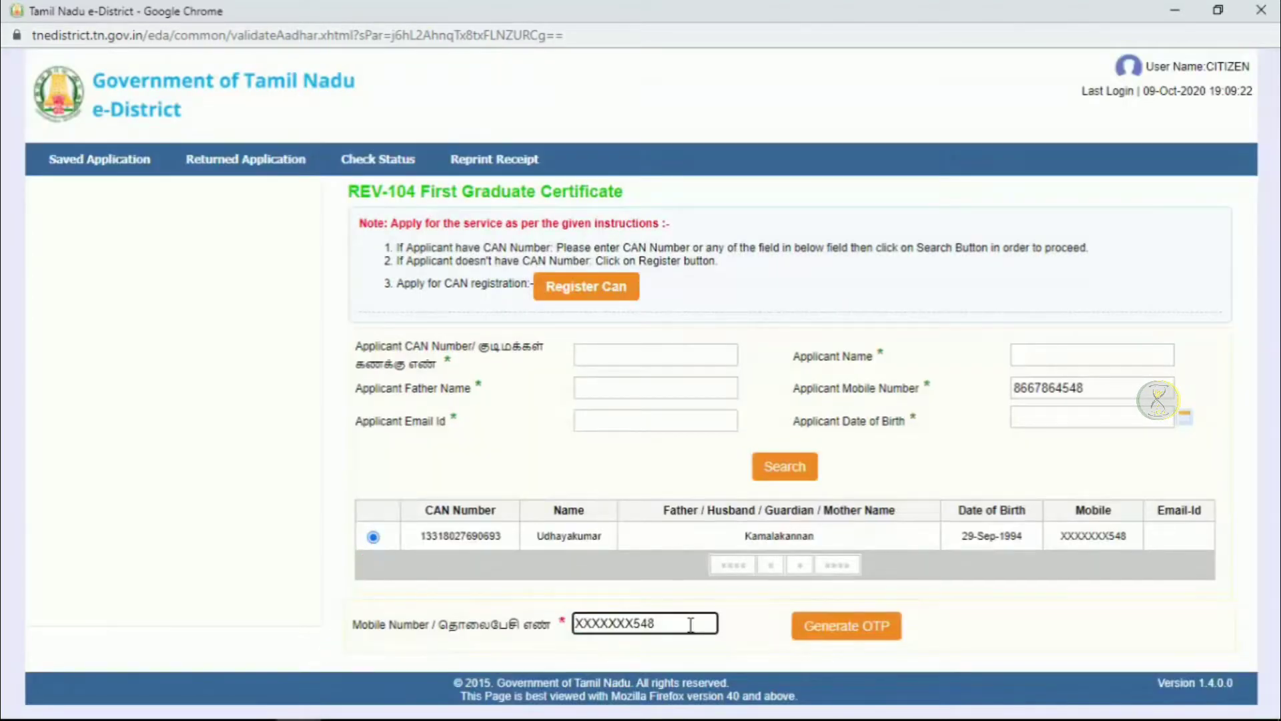
pyautogui.click(827, 635)
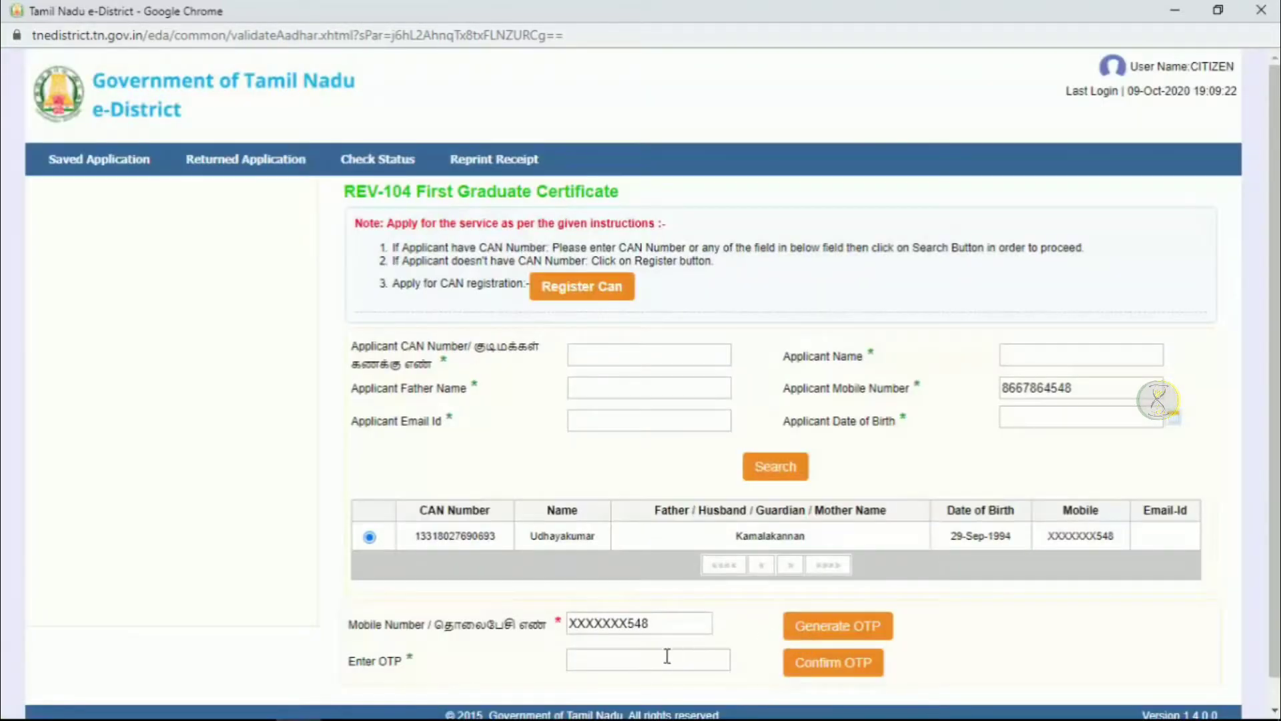
# Confirm the received OTP and proceed to the form with the chosen CAN.
pyautogui.click(667, 659)
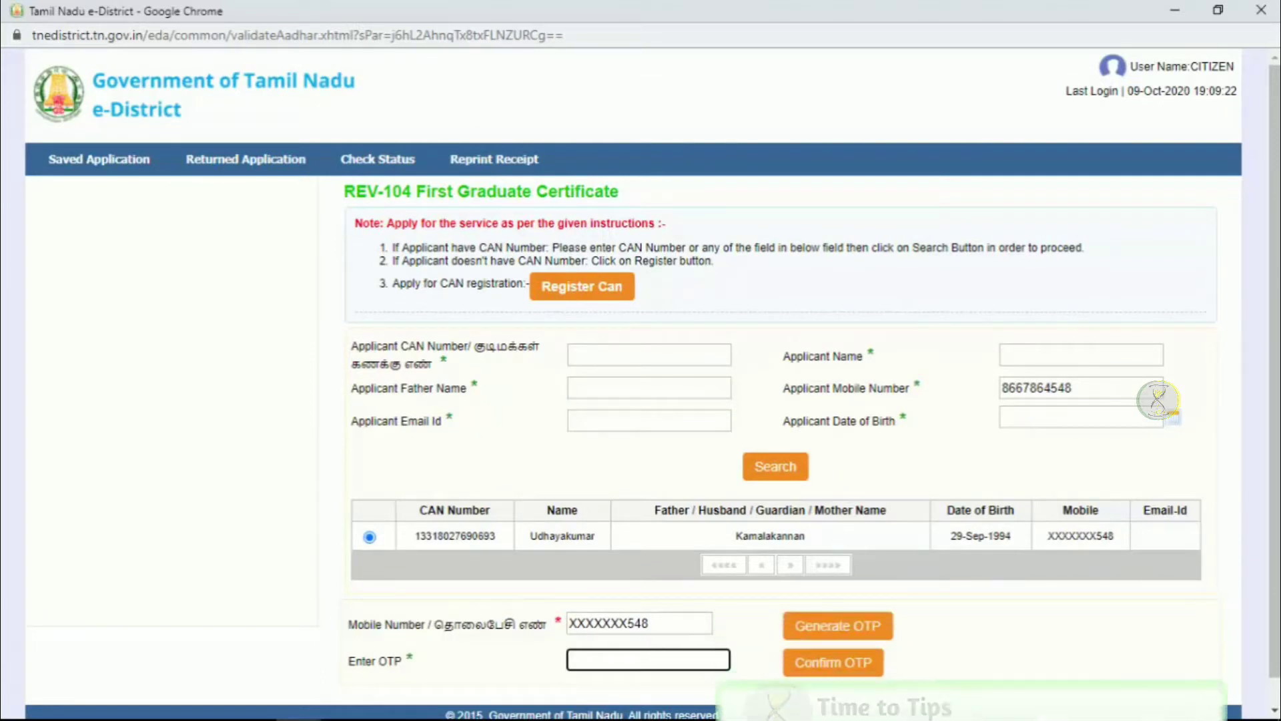
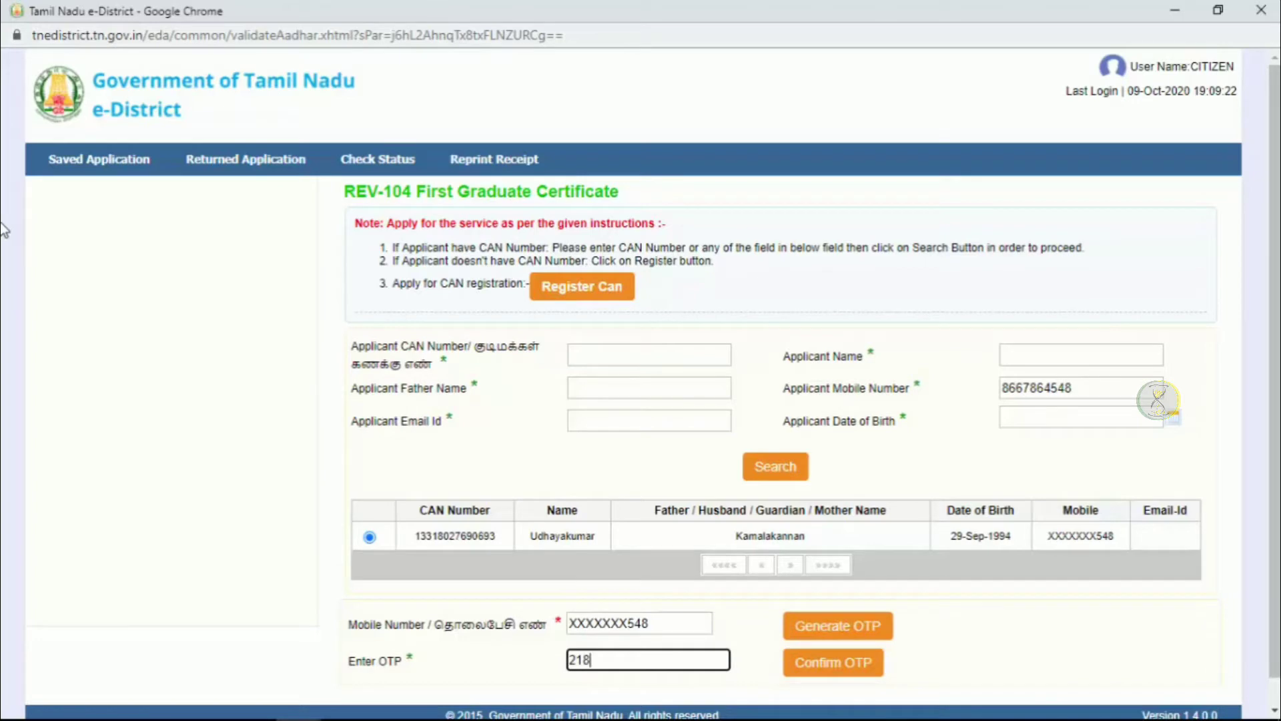
pyautogui.click(846, 674)
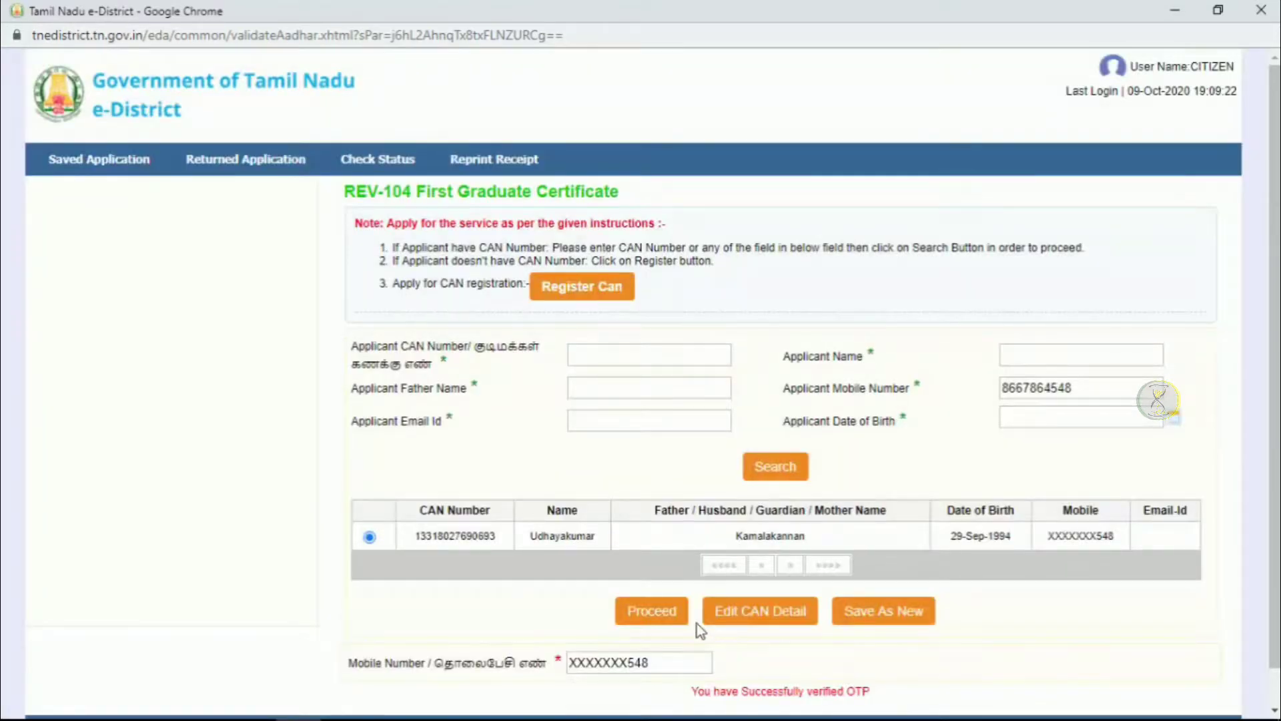
pyautogui.moveTo(694, 690); pyautogui.dragTo(887, 691)
pyautogui.click(888, 692)
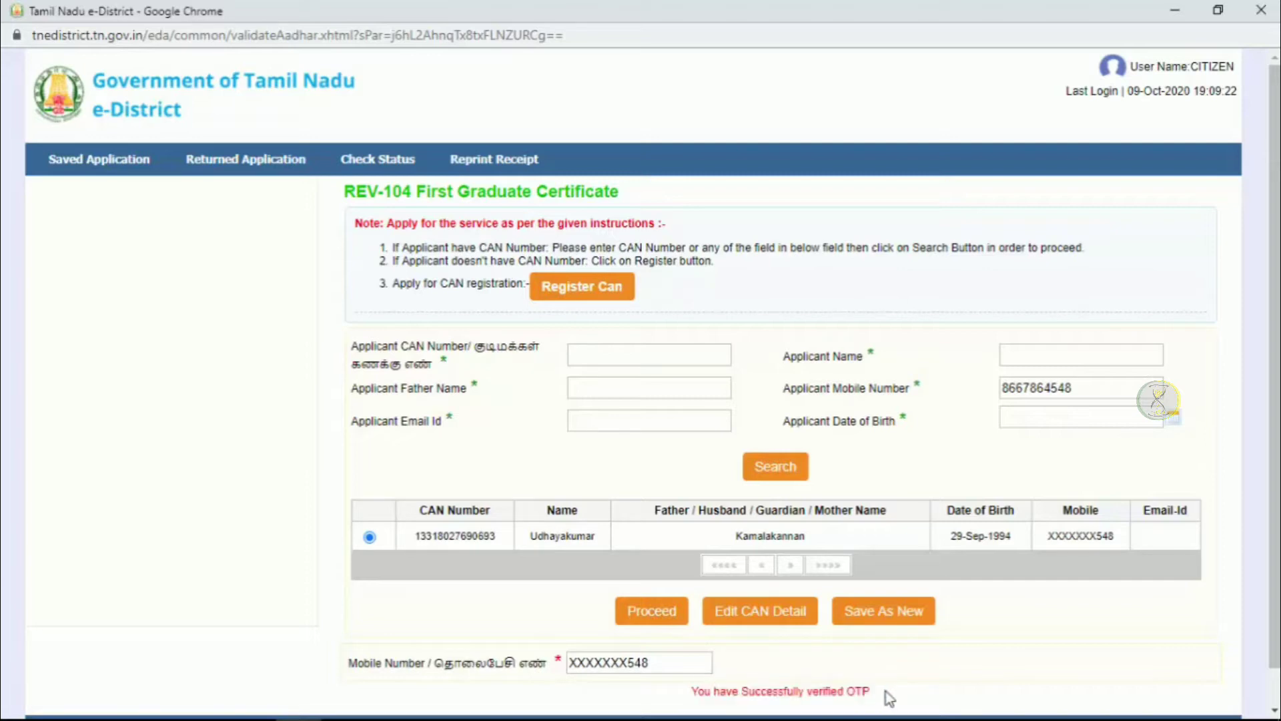
pyautogui.click(653, 621)
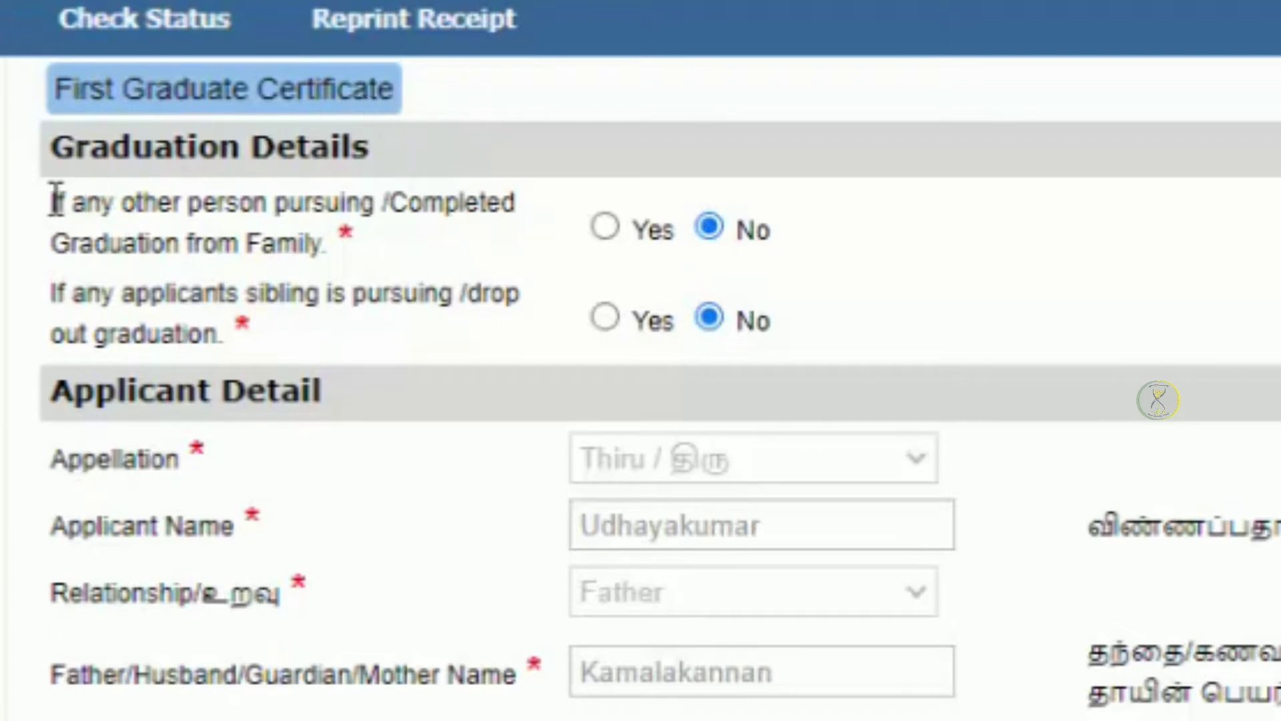
# Leave the sibling graduation question at No and scroll to Details of Family Members.
pyautogui.moveTo(54, 201); pyautogui.dragTo(367, 251)
pyautogui.click(386, 250)
pyautogui.click(621, 320)
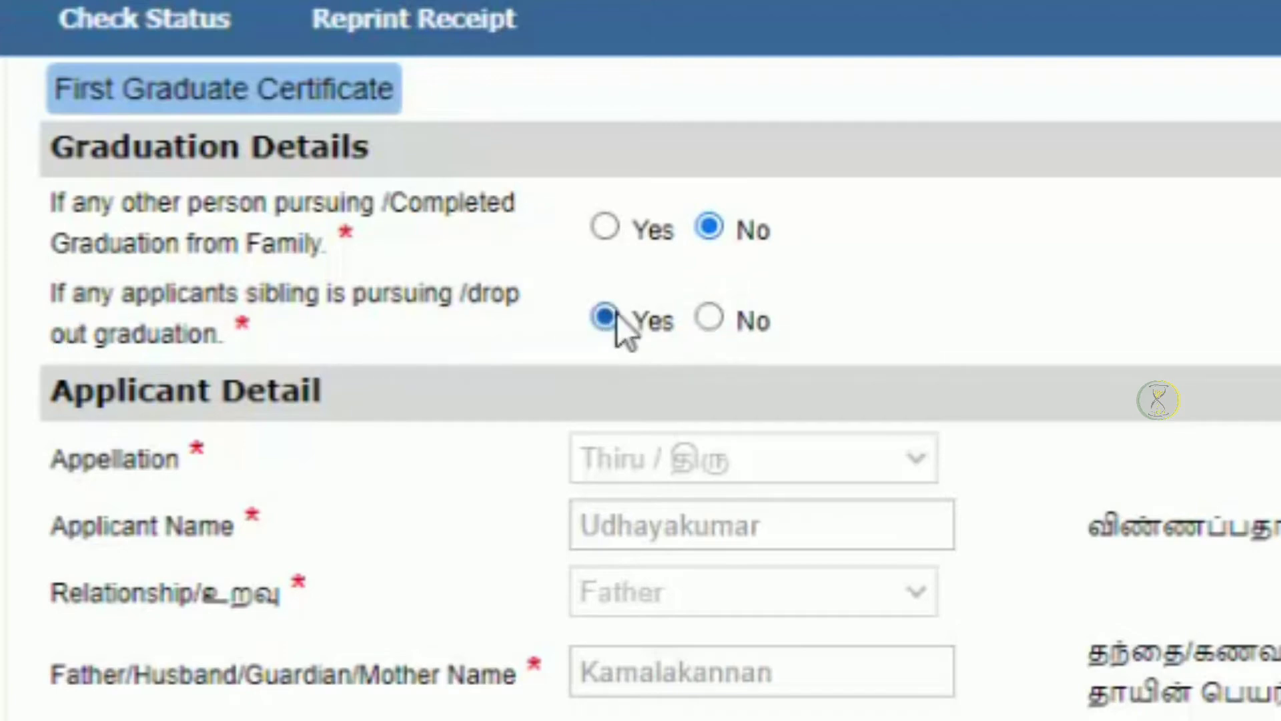
pyautogui.click(708, 321)
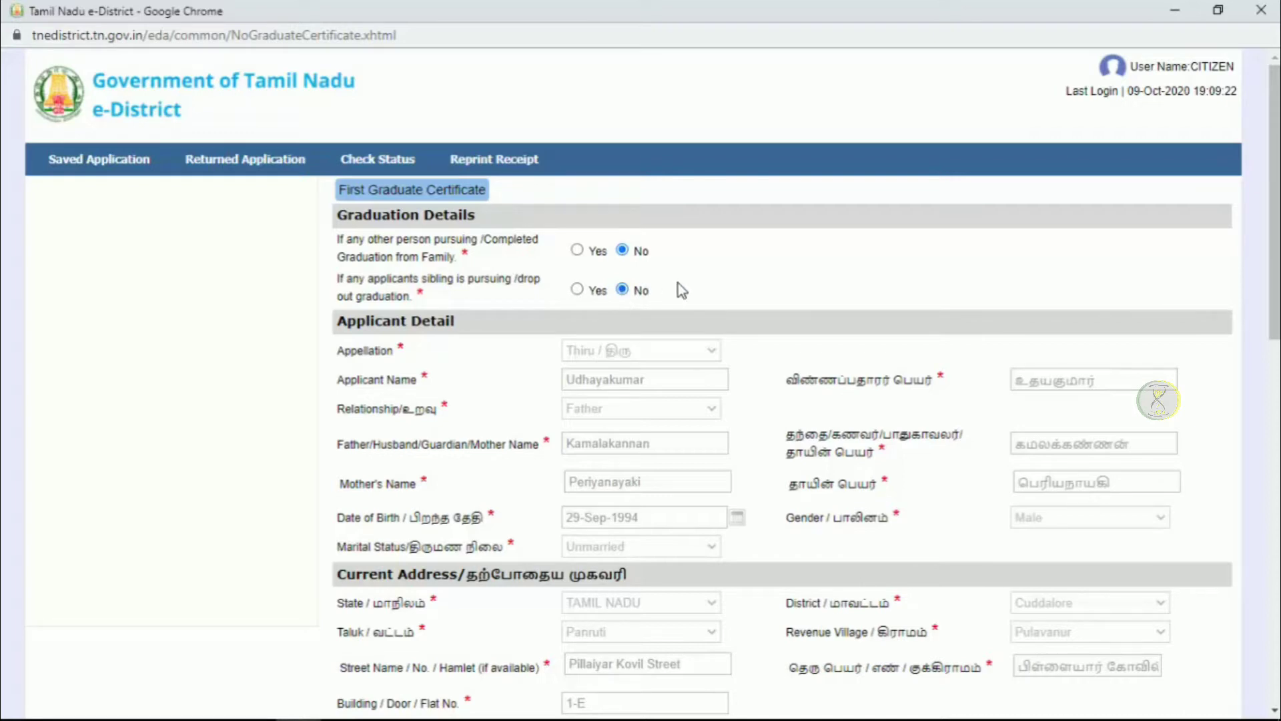
pyautogui.scroll(-7, 679, 285)
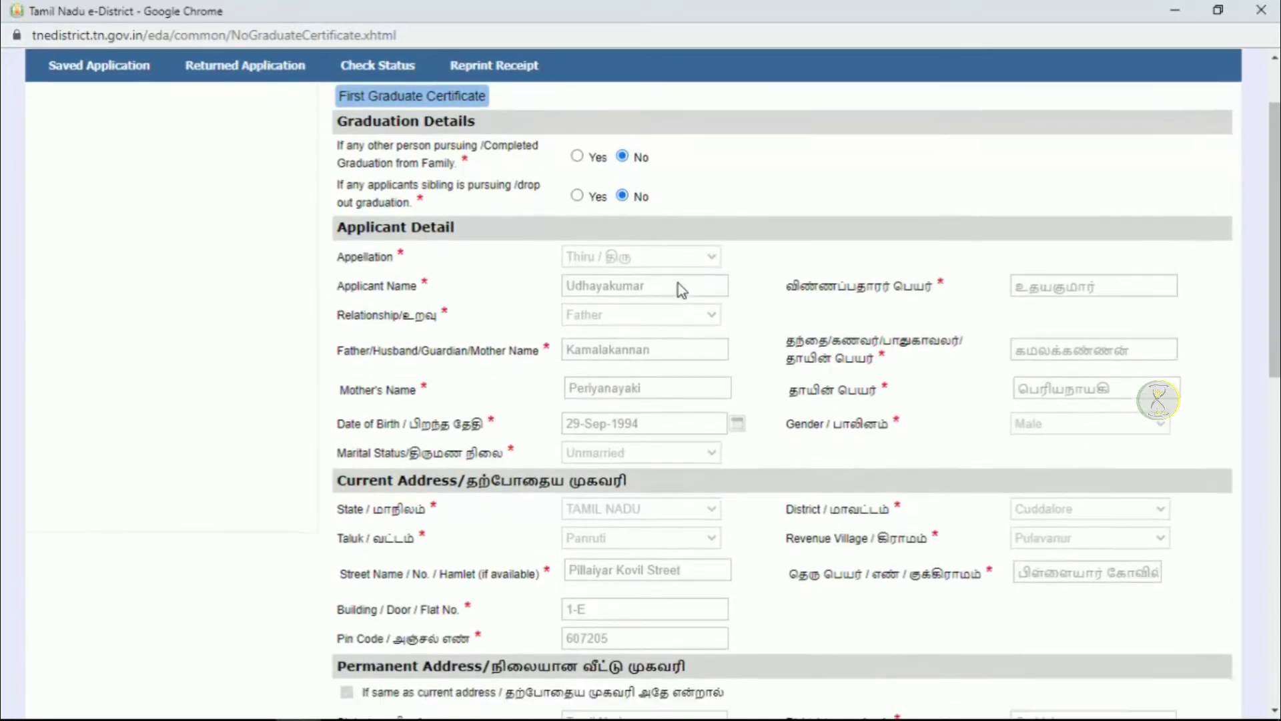
pyautogui.scroll(-3, 681, 286)
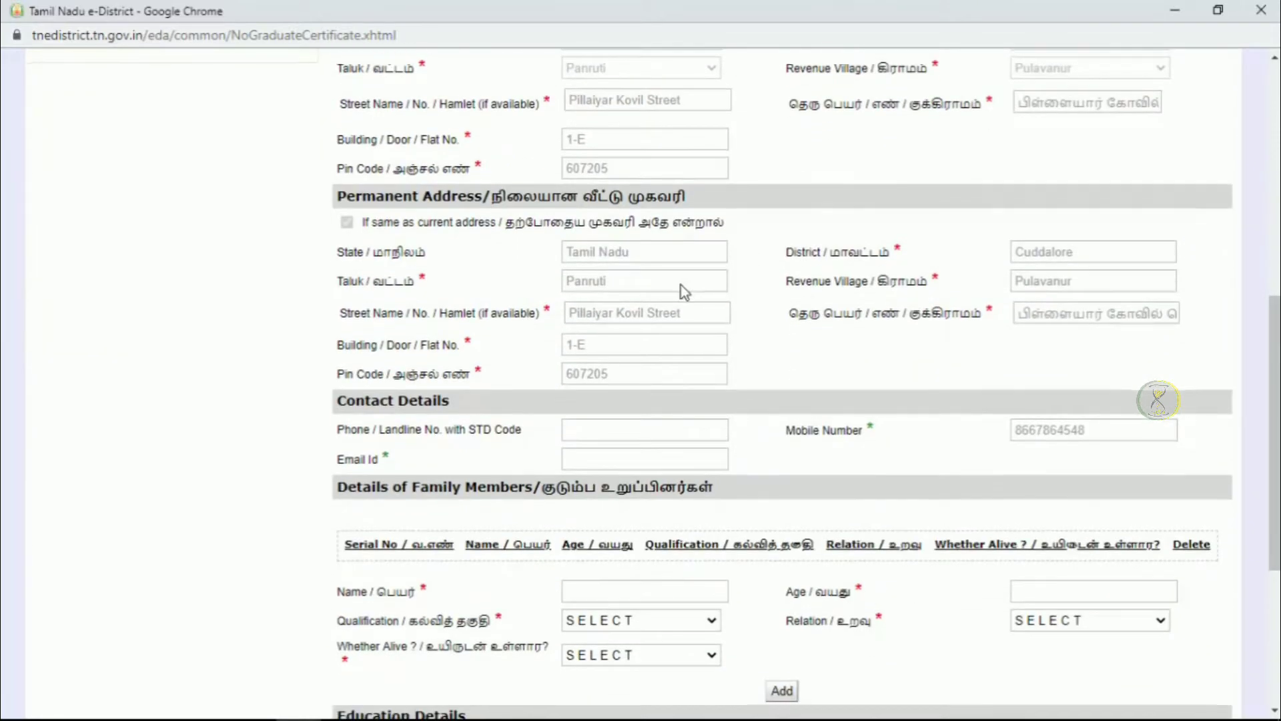
pyautogui.scroll(-4, 684, 291)
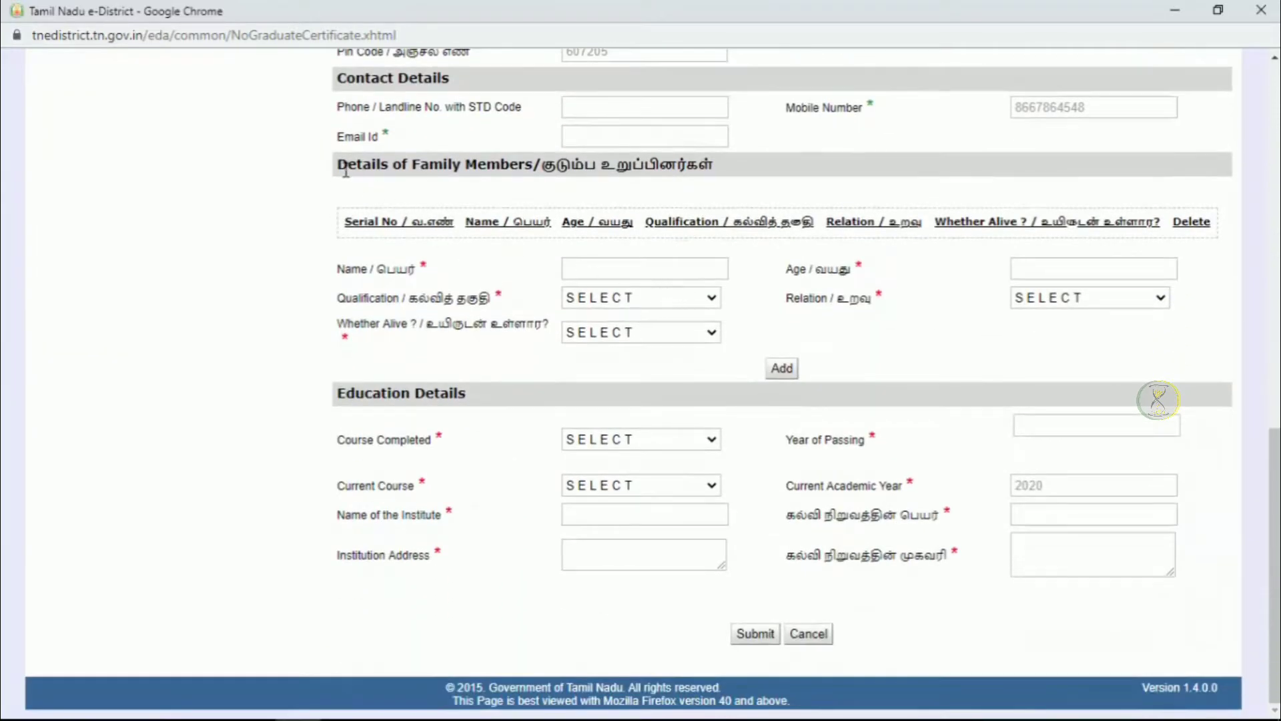
pyautogui.moveTo(337, 167); pyautogui.dragTo(706, 181)
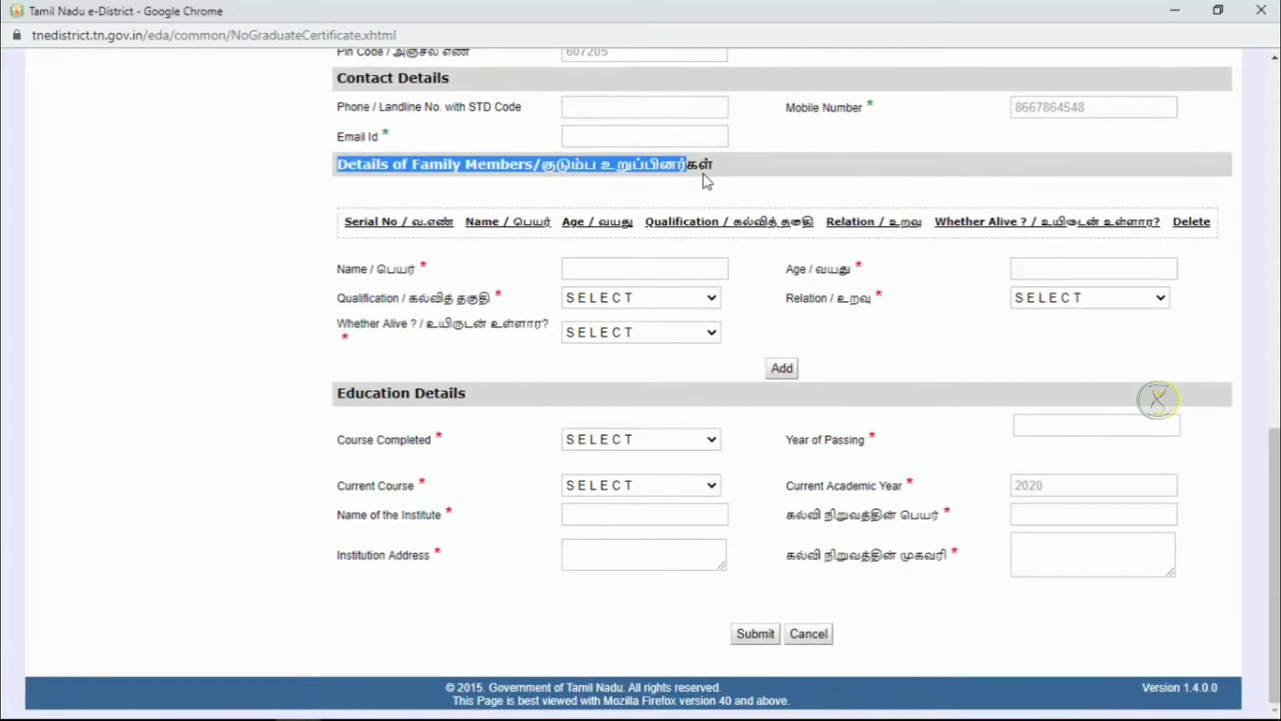
pyautogui.click(739, 172)
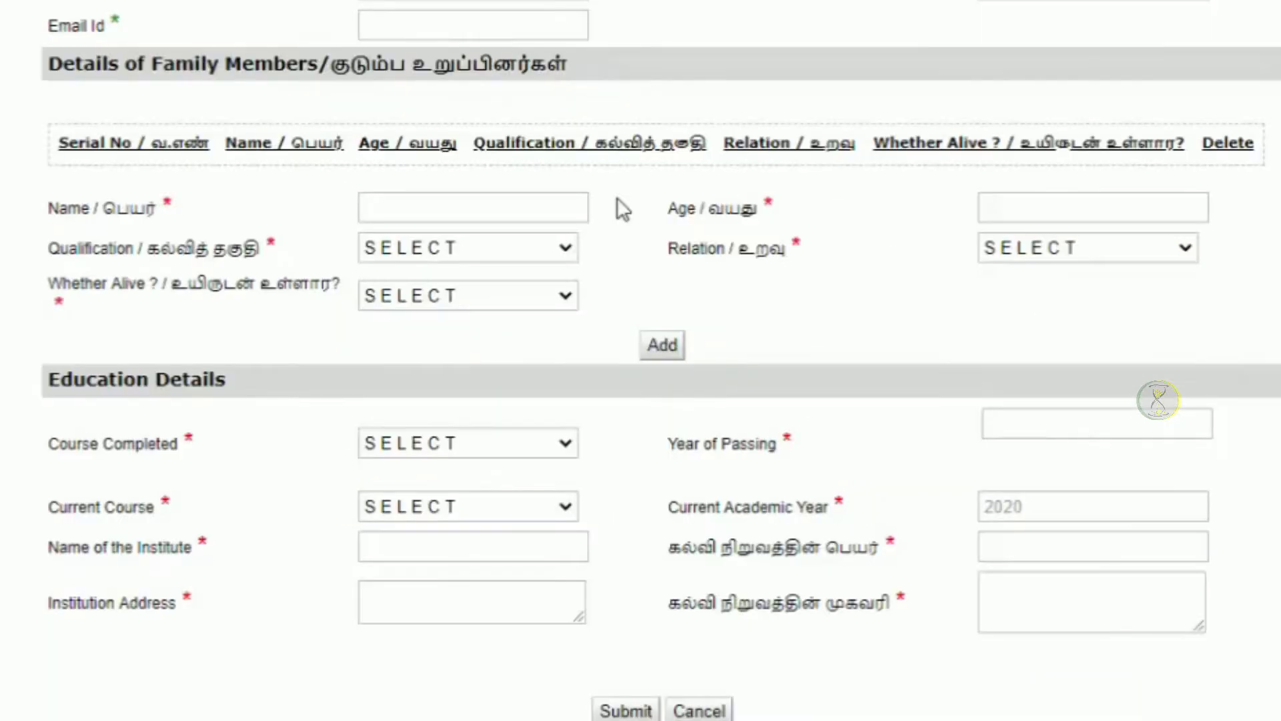
# Enter the paternal grandfather's name and correct his age from 50 to 85.
pyautogui.click(562, 209)
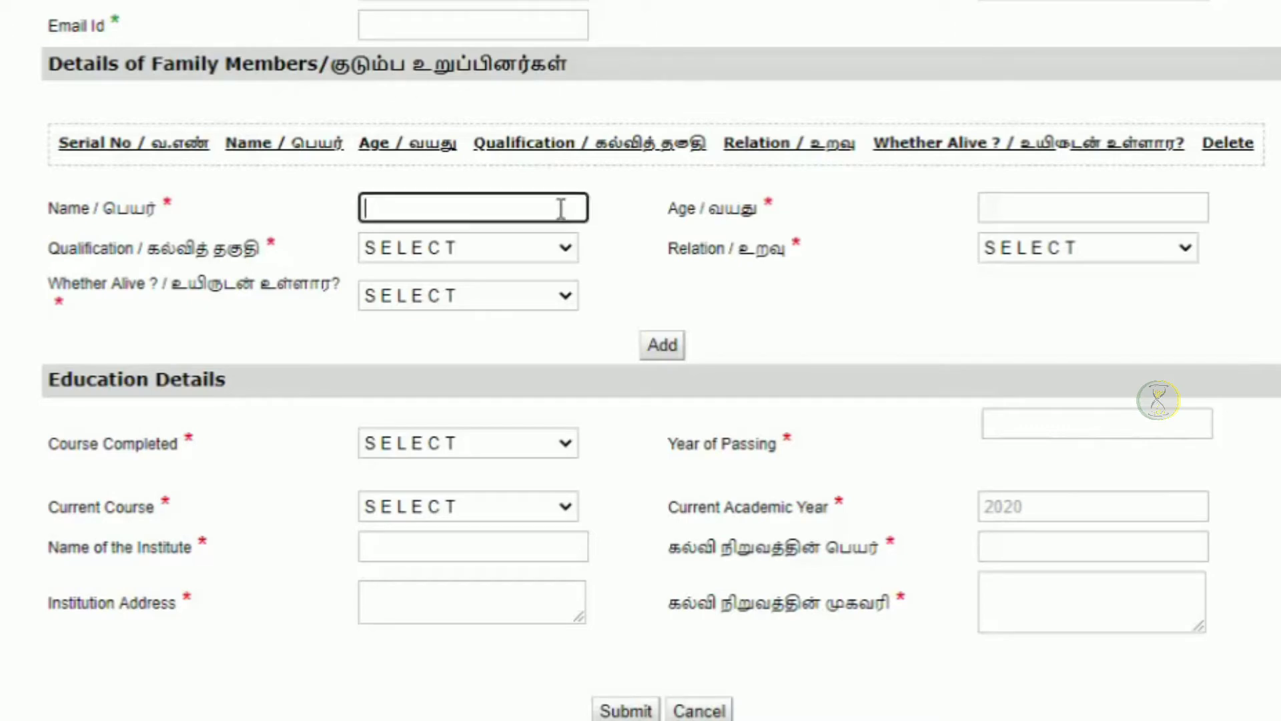
pyautogui.write('Selvarang')
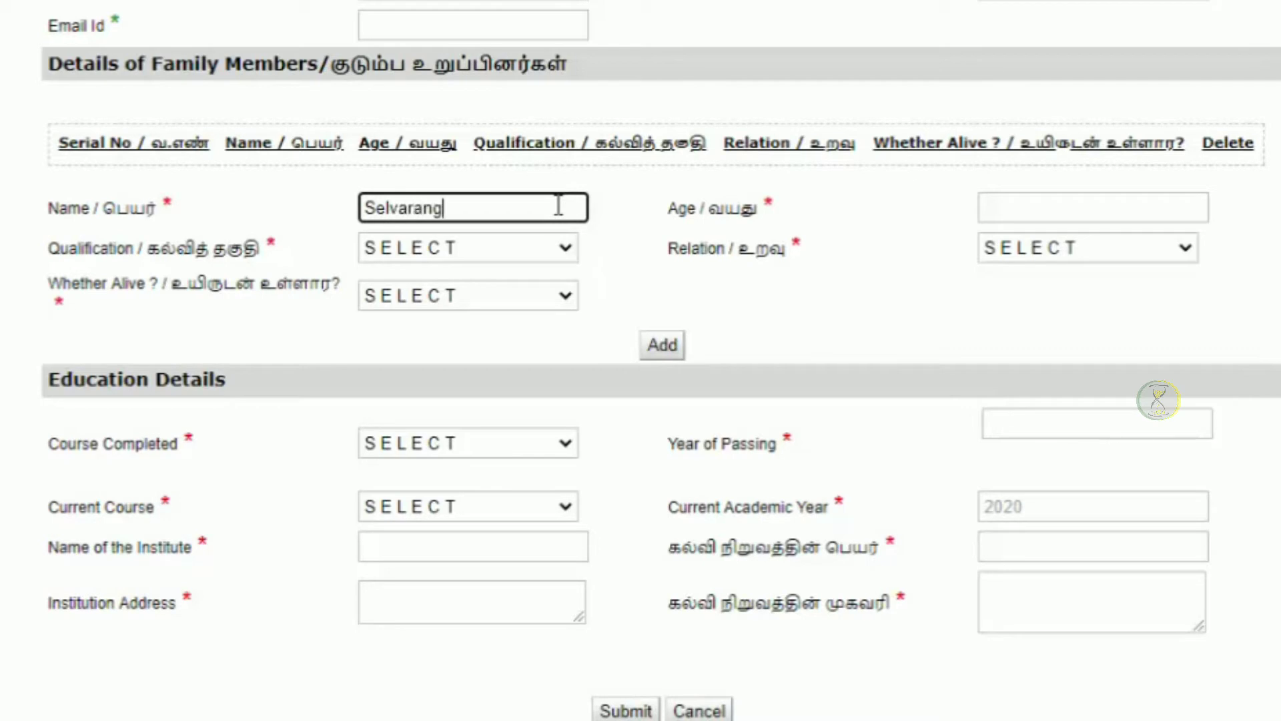
pyautogui.write('am')
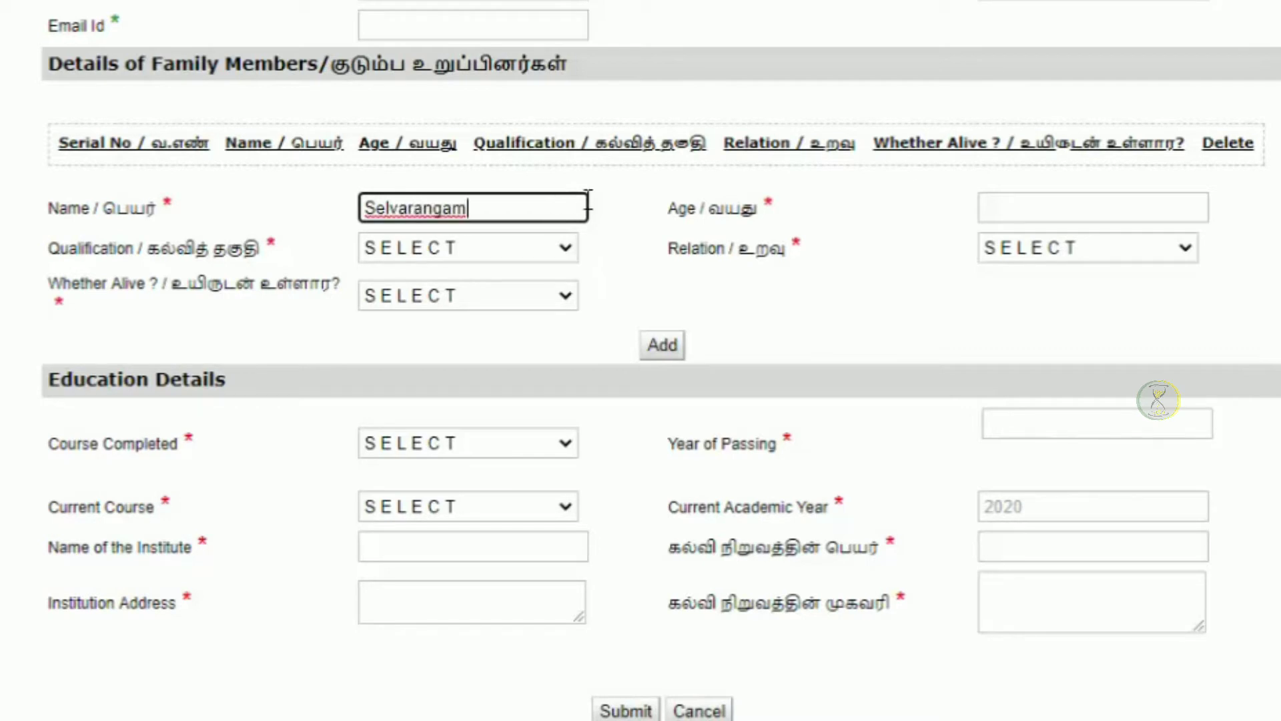
pyautogui.click(998, 208)
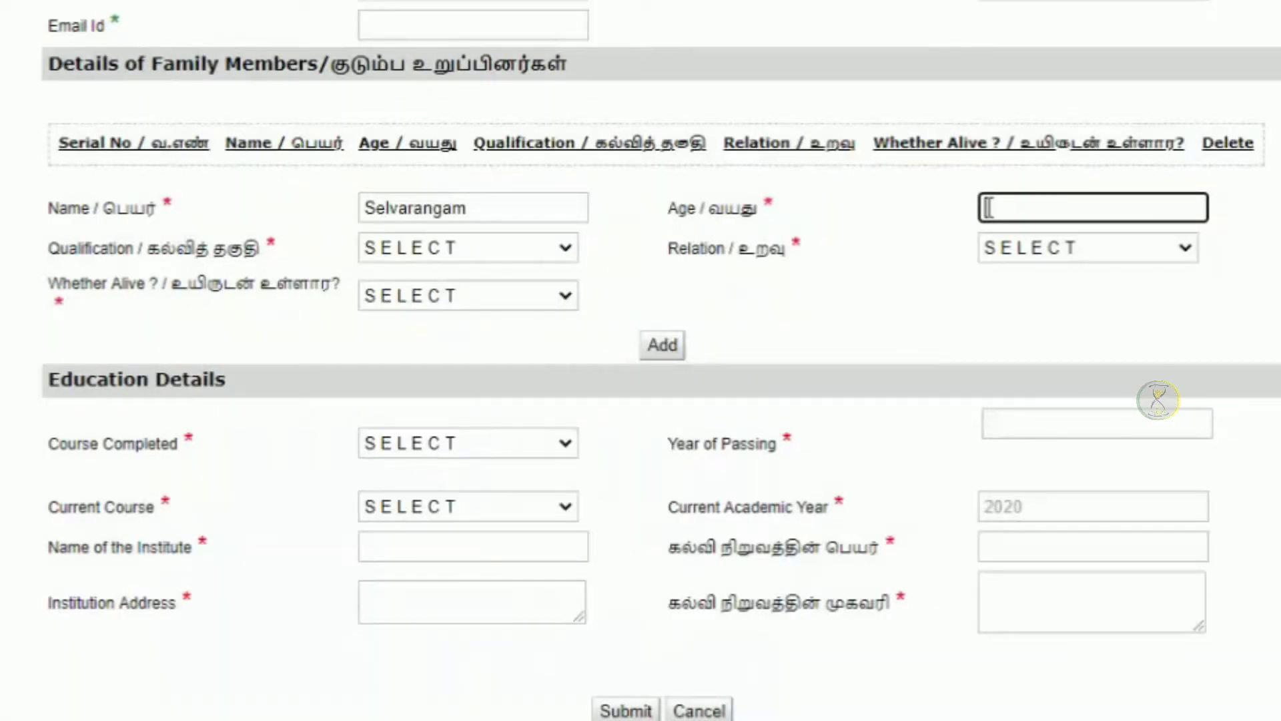
pyautogui.write('50')
pyautogui.moveTo(1021, 208); pyautogui.dragTo(950, 207)
pyautogui.write('85')
# Set qualification Drop out, relation Father's Father, alive No, and add him to the table.
pyautogui.click(427, 246)
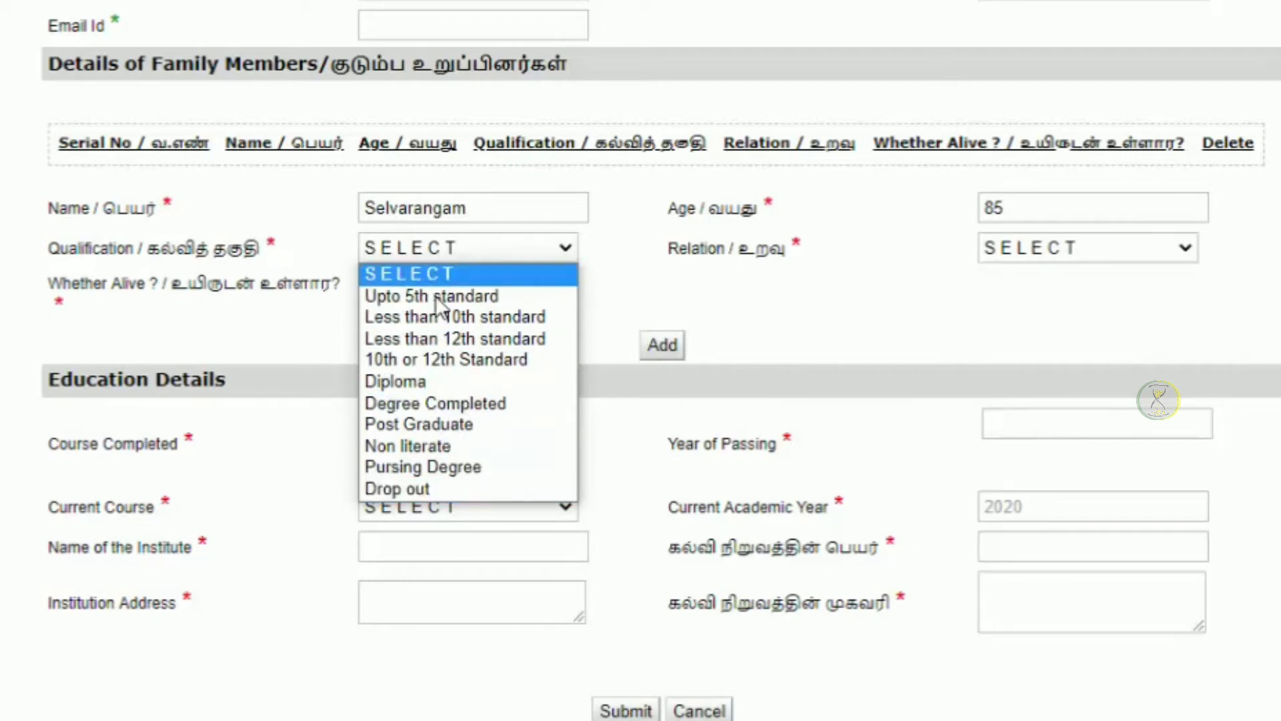
pyautogui.click(438, 489)
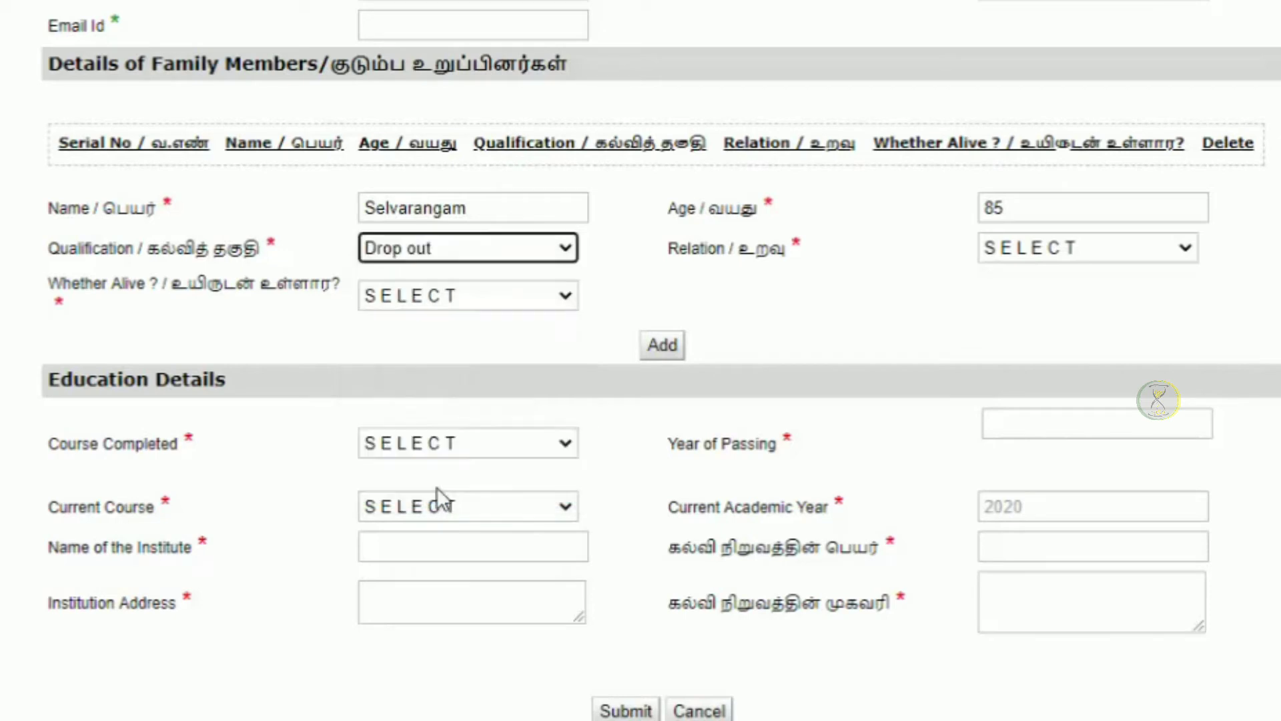
pyautogui.click(1025, 248)
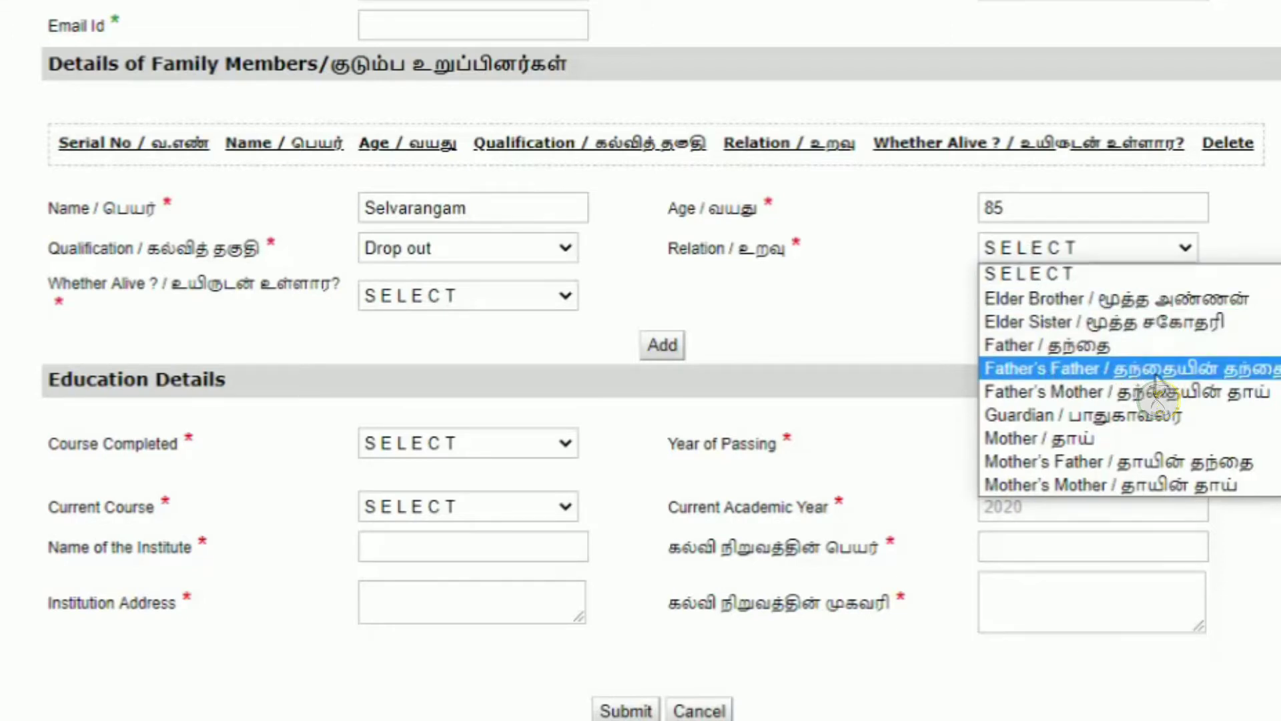
pyautogui.click(1156, 374)
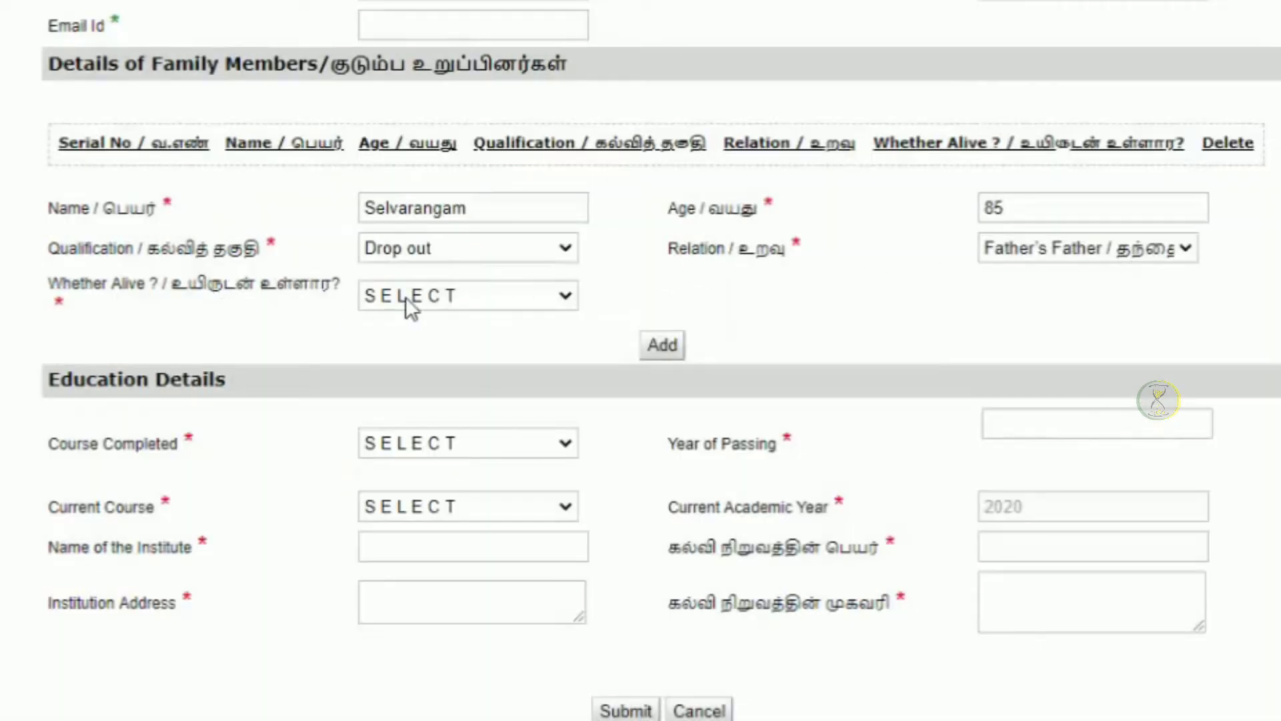
pyautogui.click(439, 296)
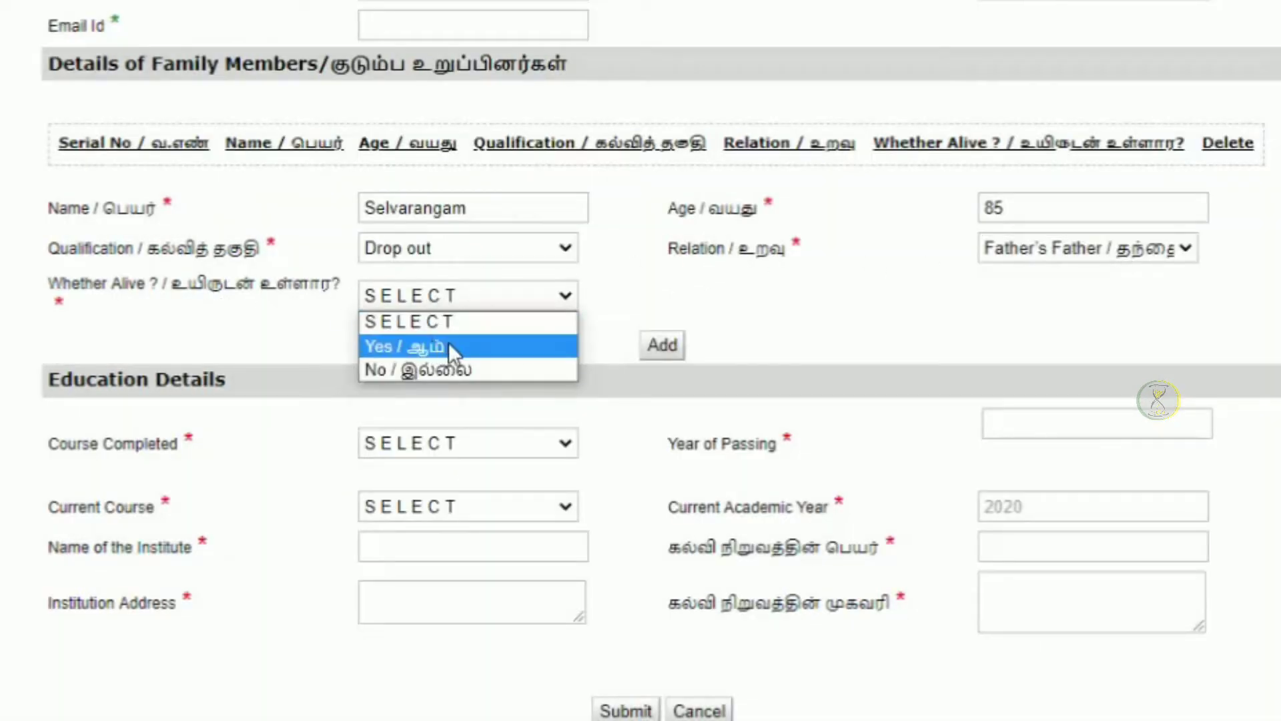
pyautogui.click(458, 372)
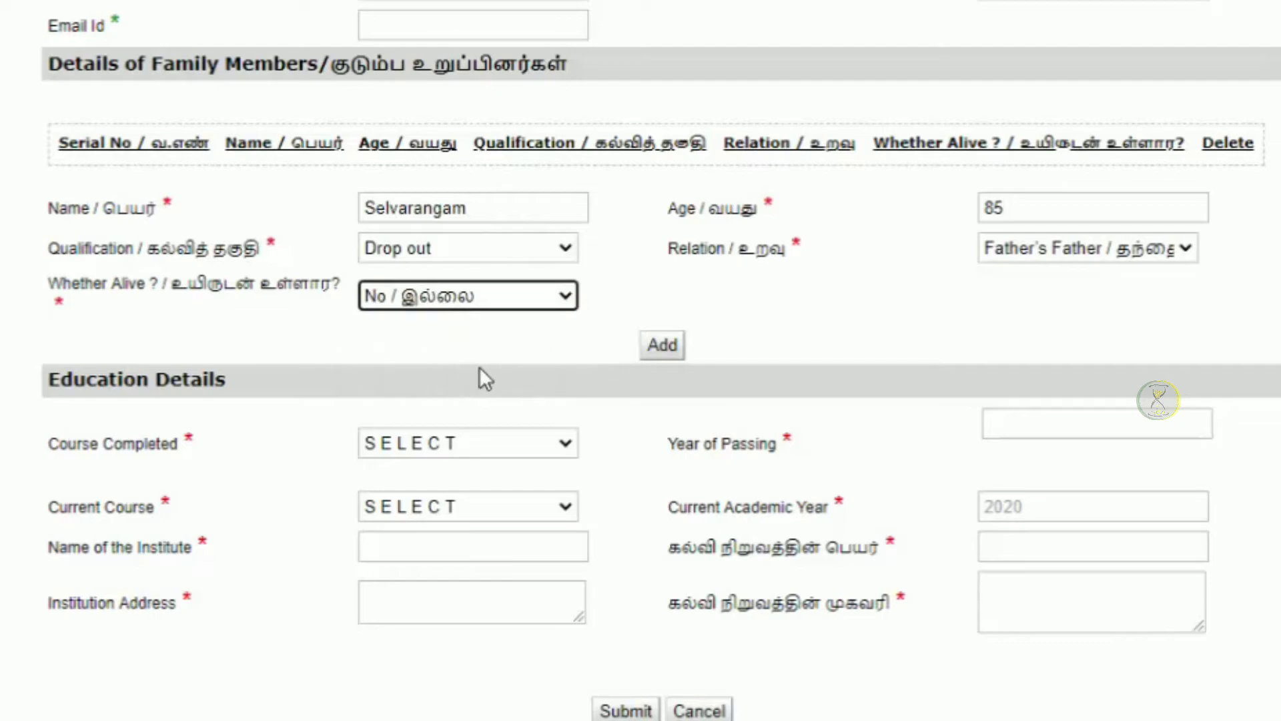
pyautogui.click(661, 345)
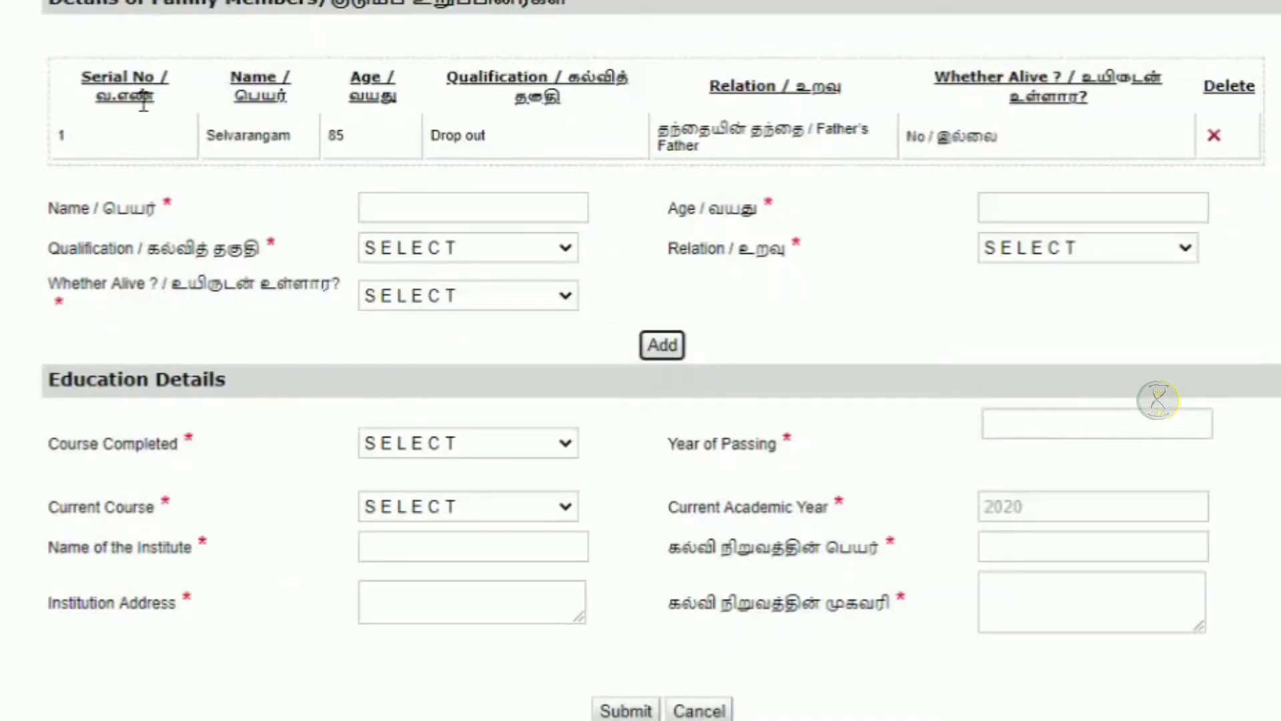
# Enter the paternal grandmother's name and age 78 in the family member fields.
pyautogui.moveTo(111, 128); pyautogui.dragTo(984, 137)
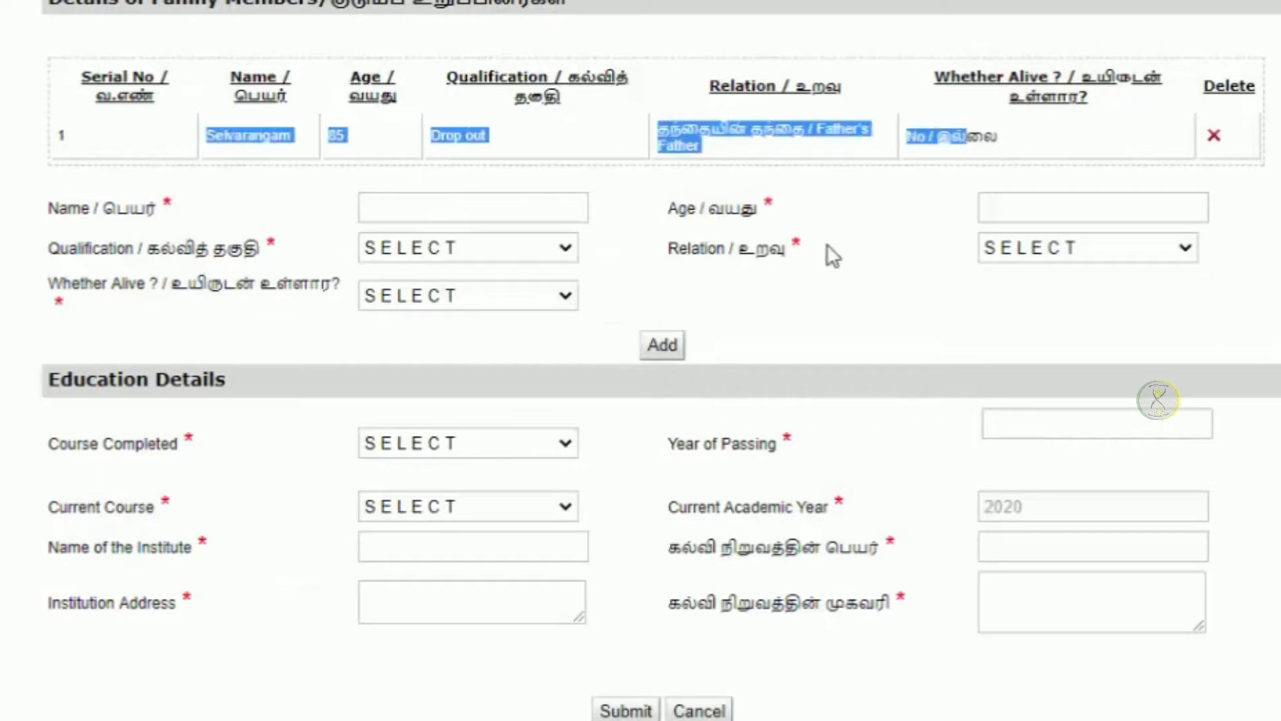
pyautogui.click(760, 274)
pyautogui.click(442, 204)
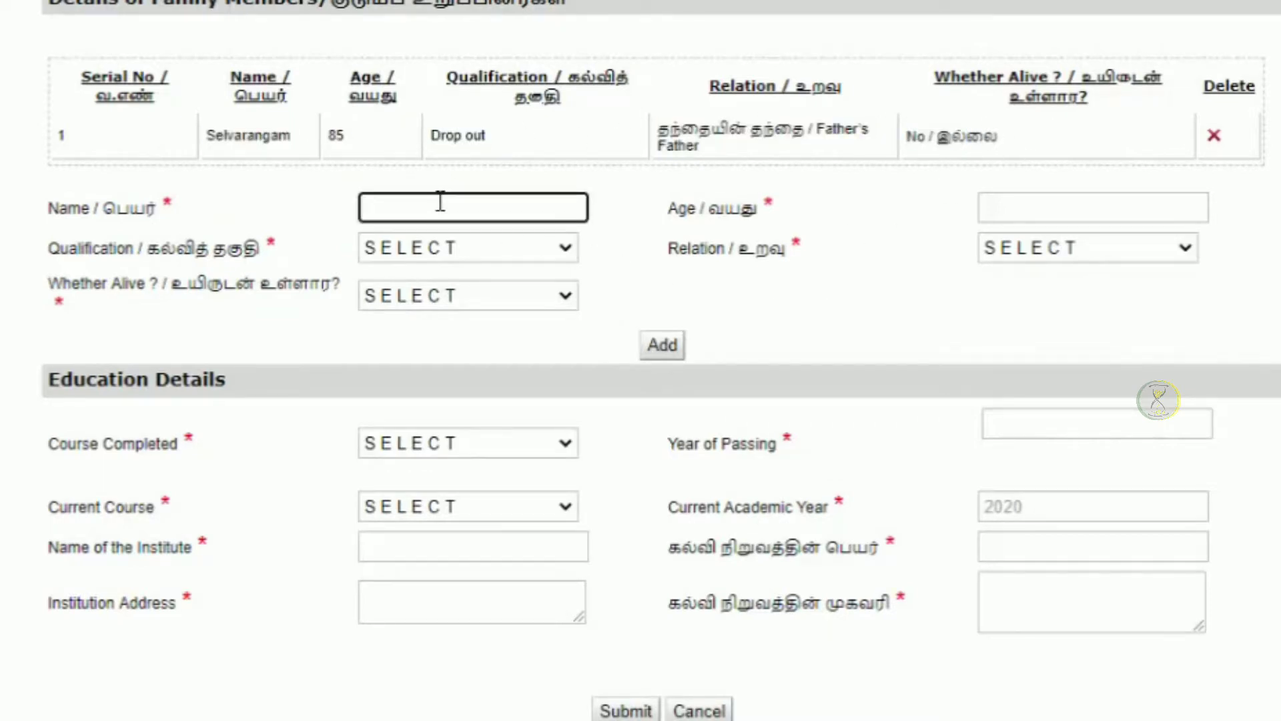
pyautogui.write('aadhilaksham')
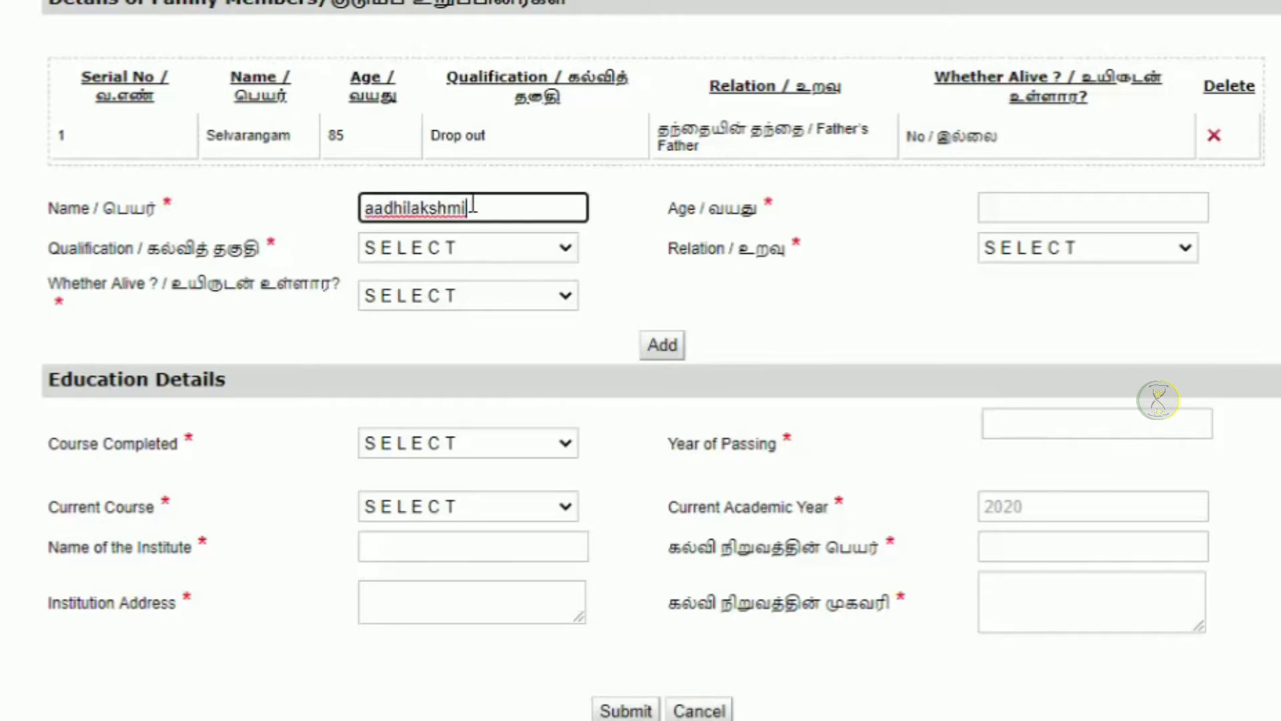
pyautogui.click(1055, 207)
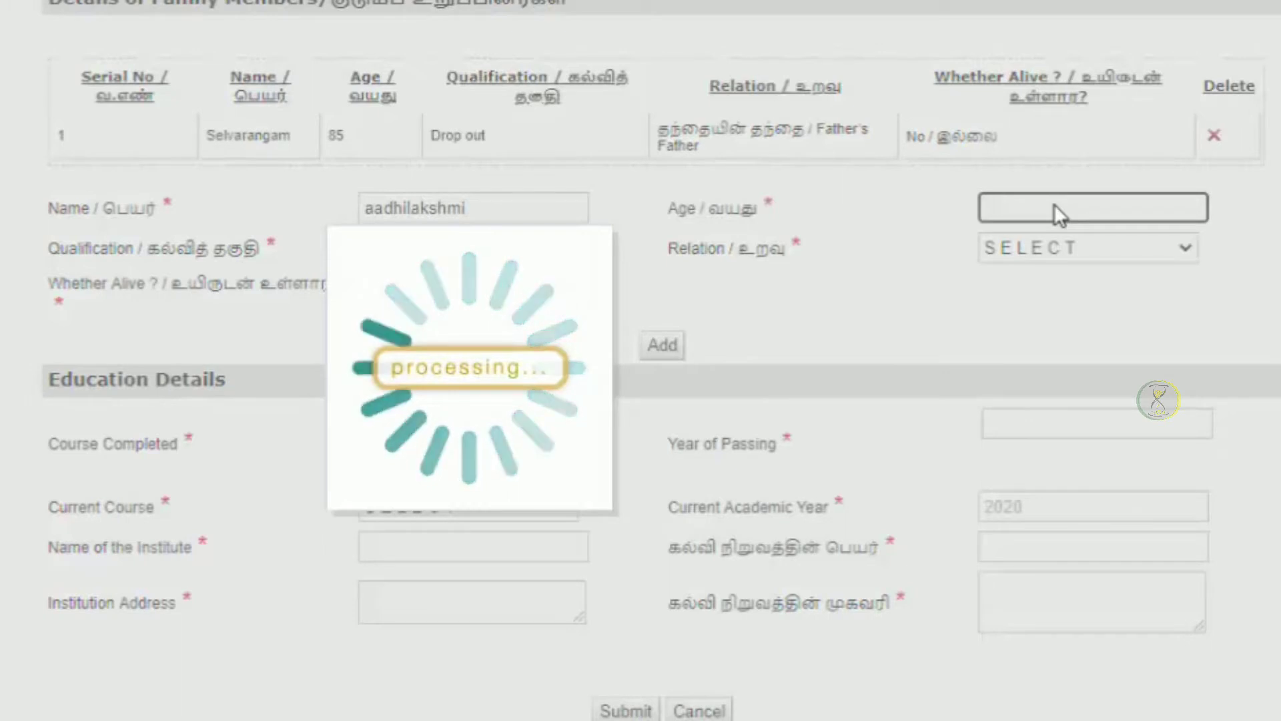
pyautogui.write('78')
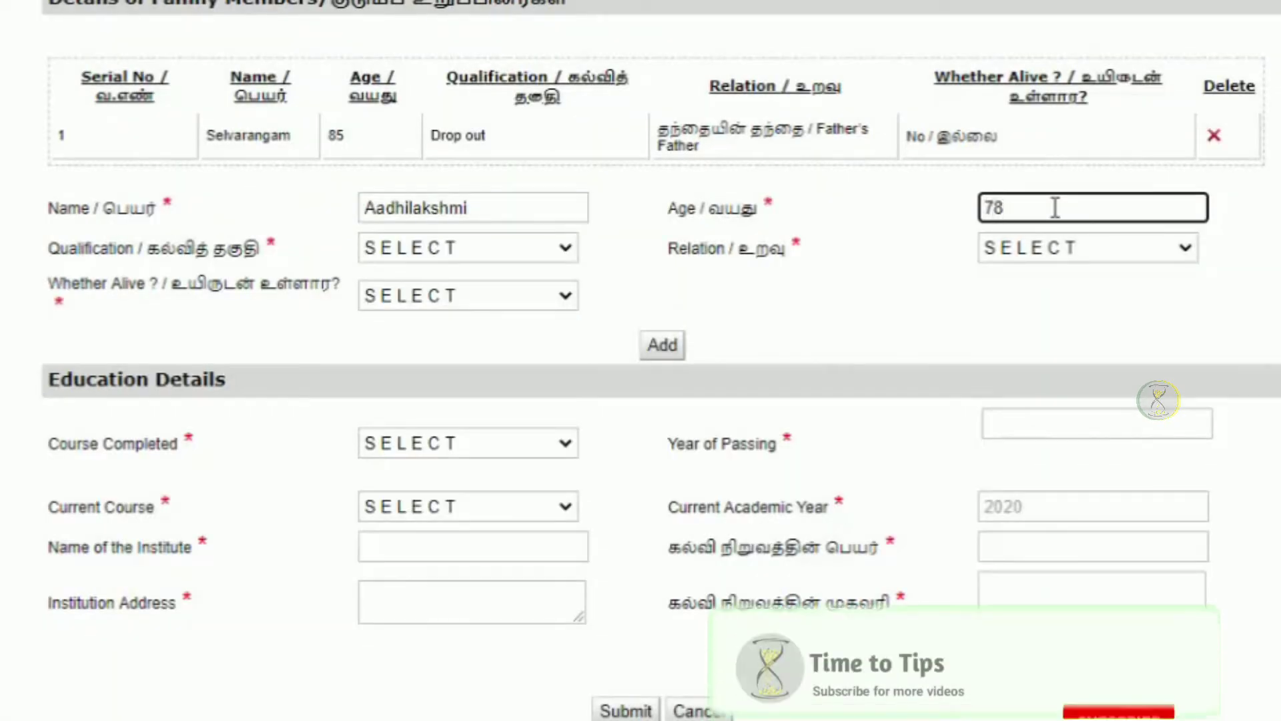
# Set her qualification to Drop out, relation Father's Mother, and alive No.
pyautogui.click(386, 254)
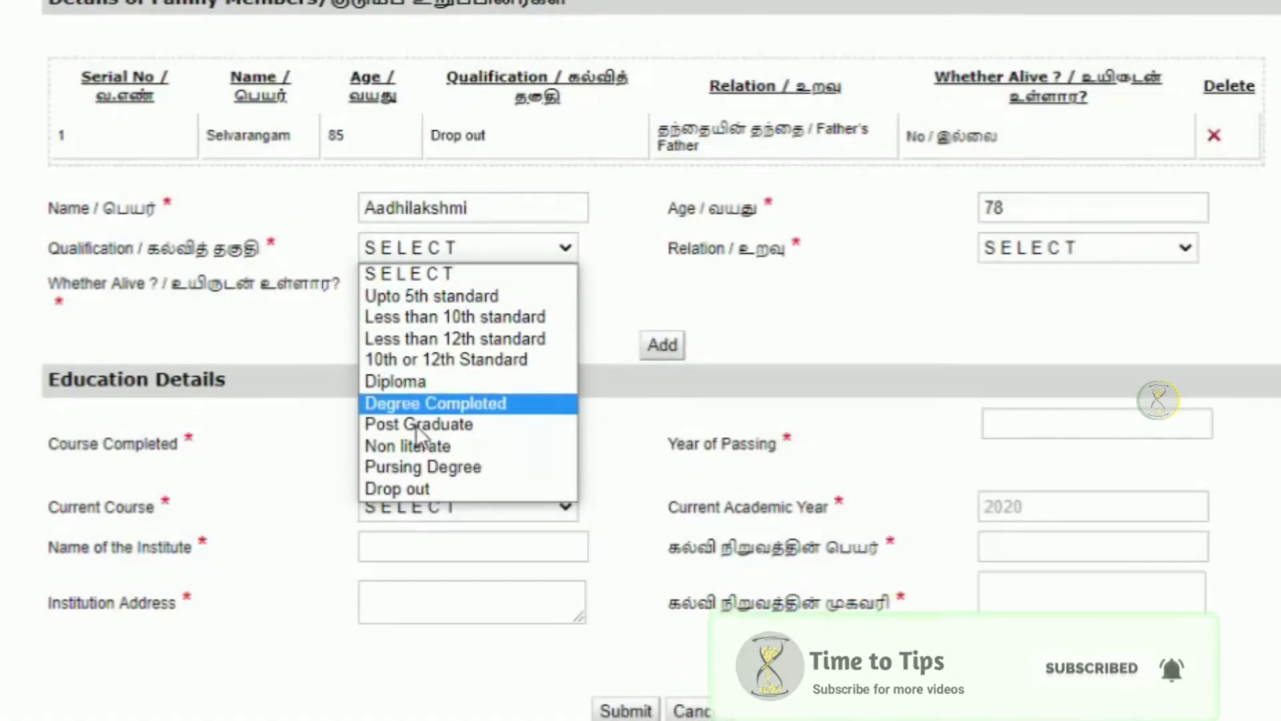
pyautogui.click(409, 488)
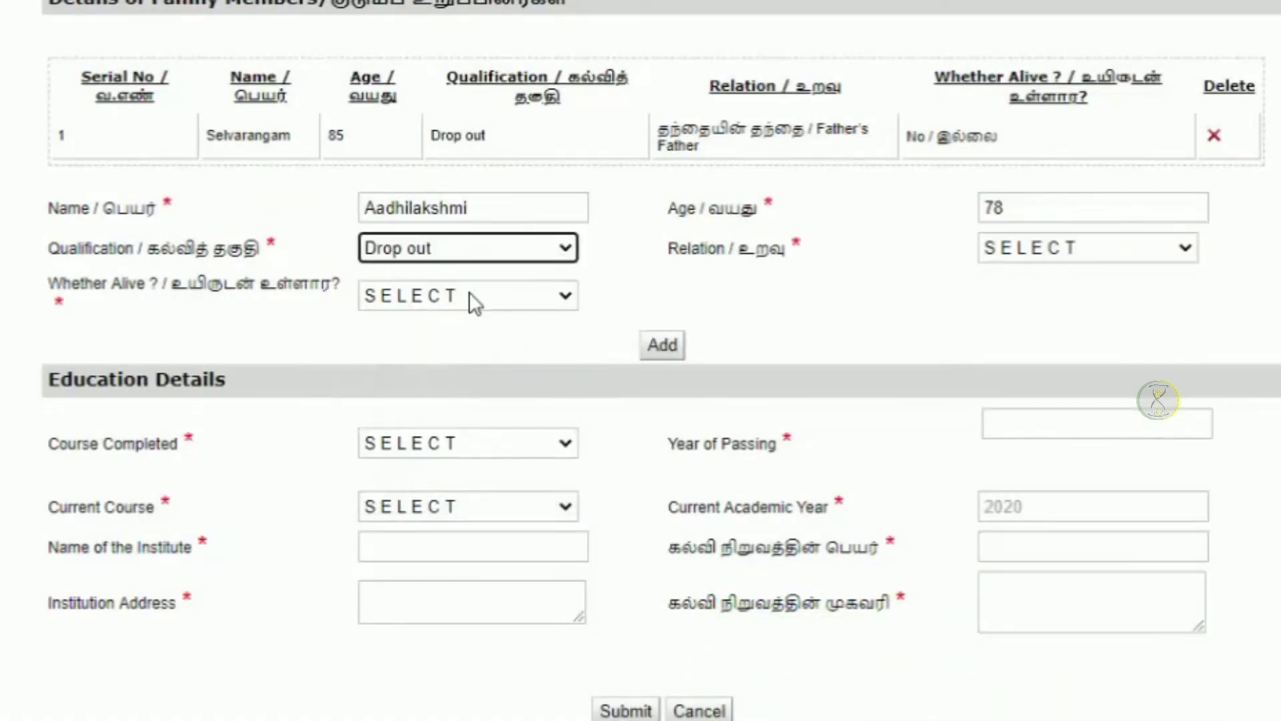
pyautogui.click(1052, 248)
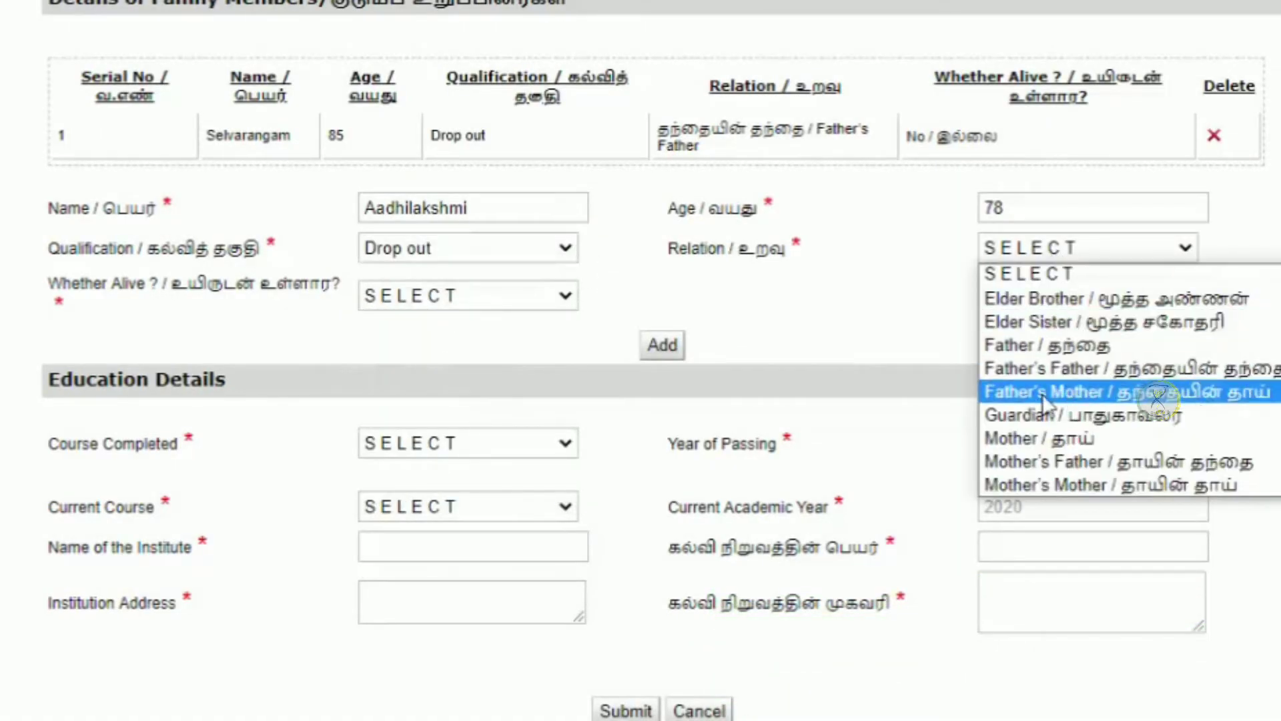
pyautogui.click(1105, 390)
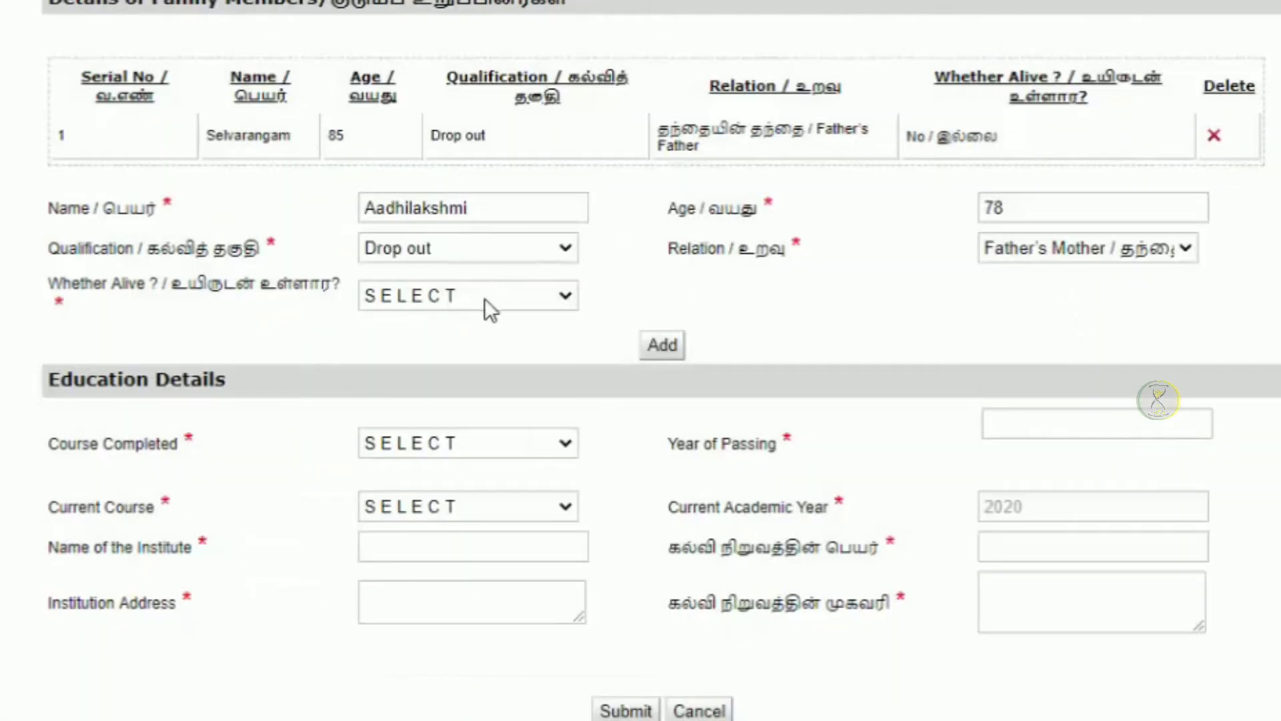
pyautogui.click(484, 299)
pyautogui.click(456, 367)
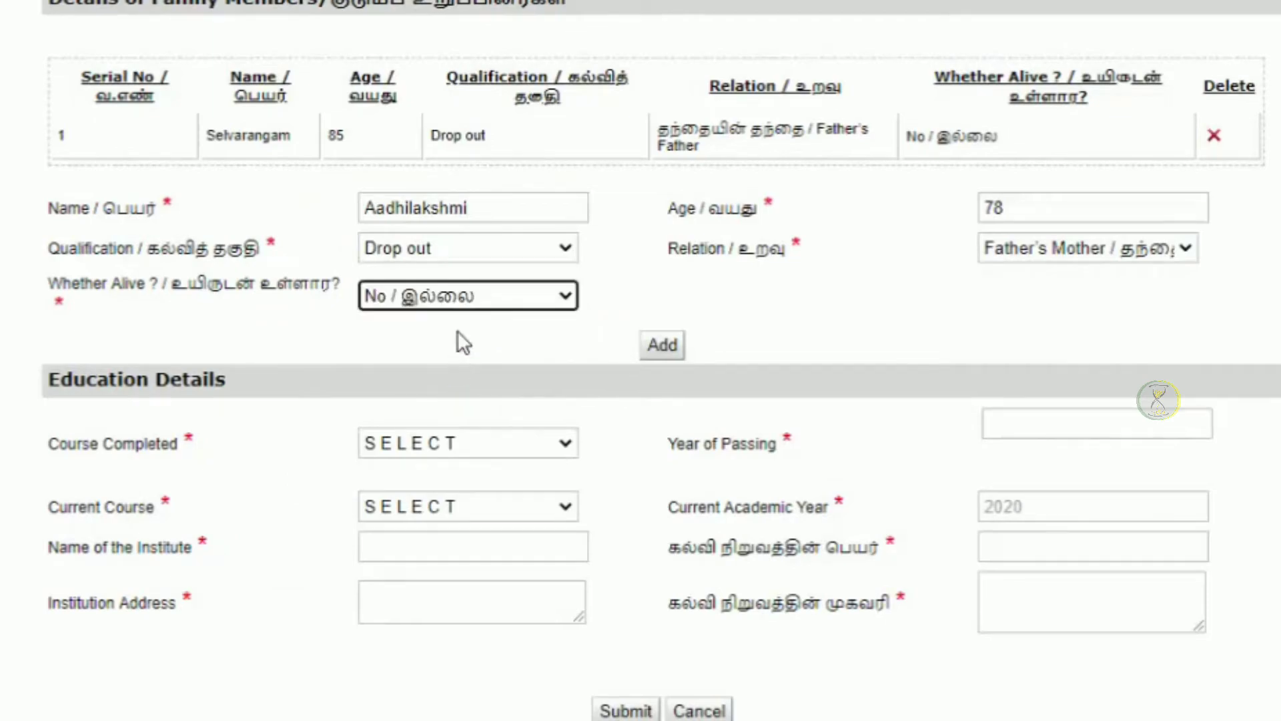
# Add the grandmother as row 2, then enter the maternal grandfather's name and age 83.
pyautogui.click(664, 349)
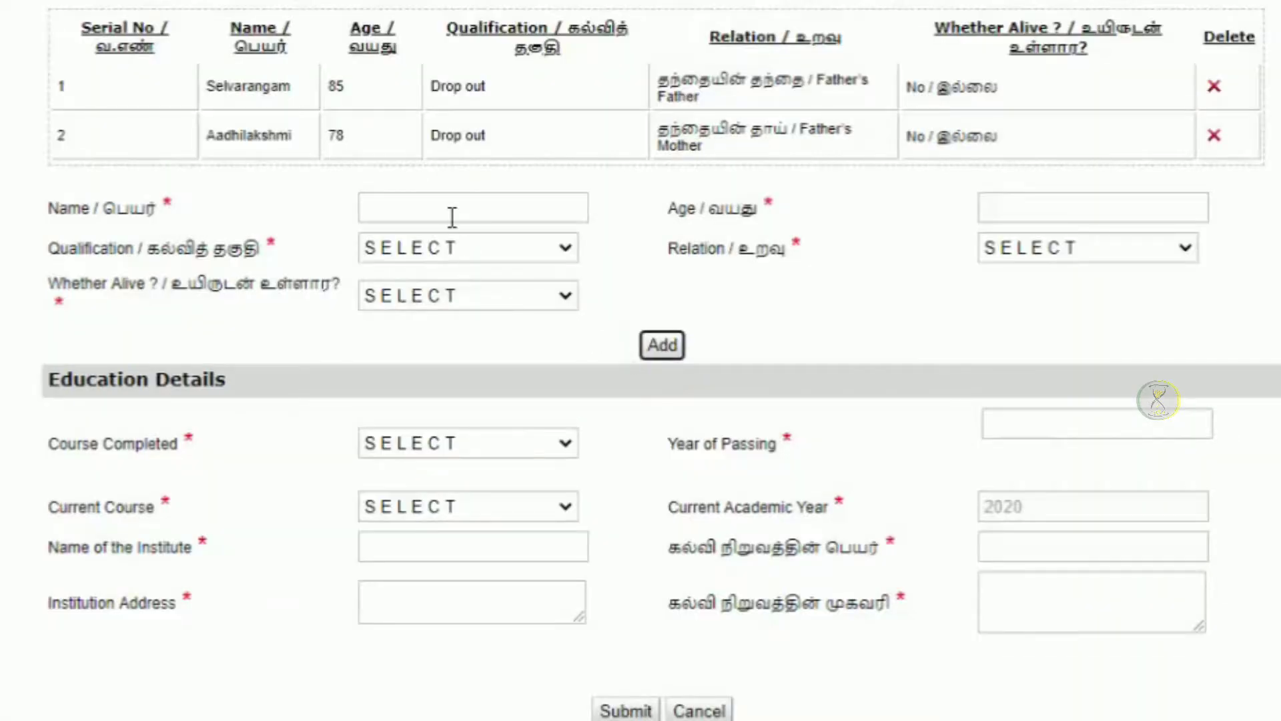
pyautogui.click(453, 210)
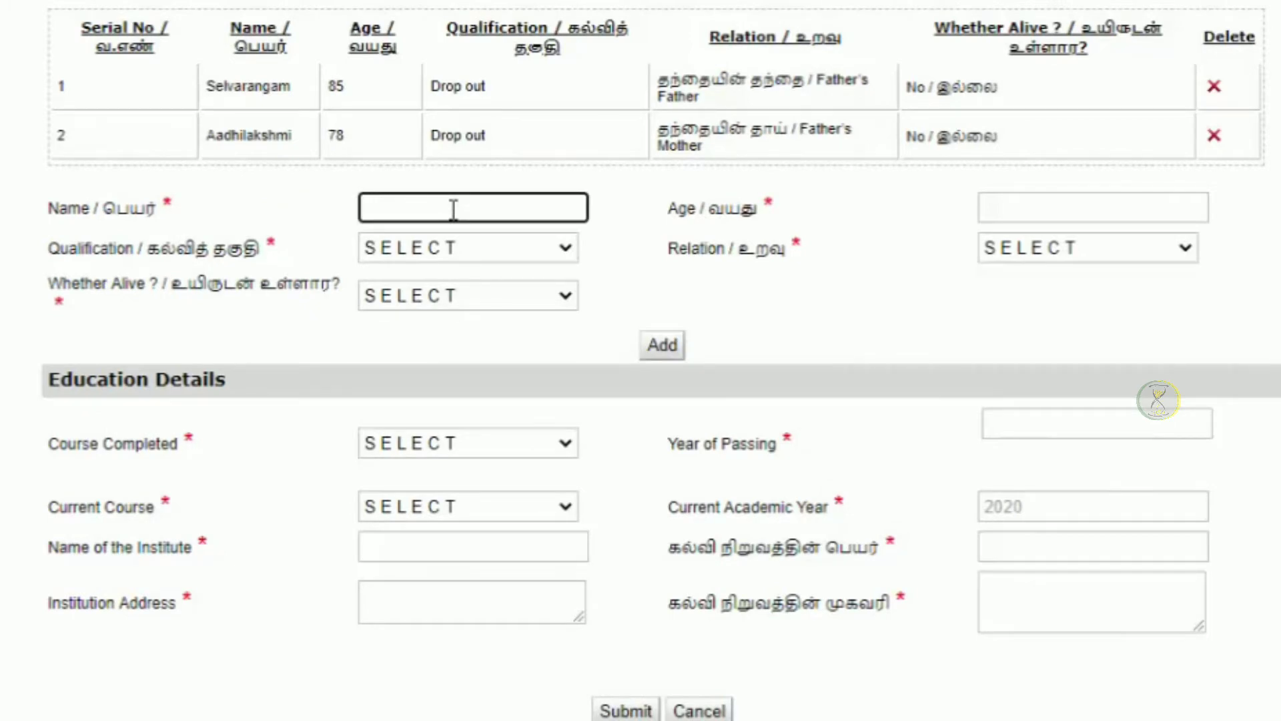
pyautogui.write('periyasaamy')
pyautogui.click(1003, 206)
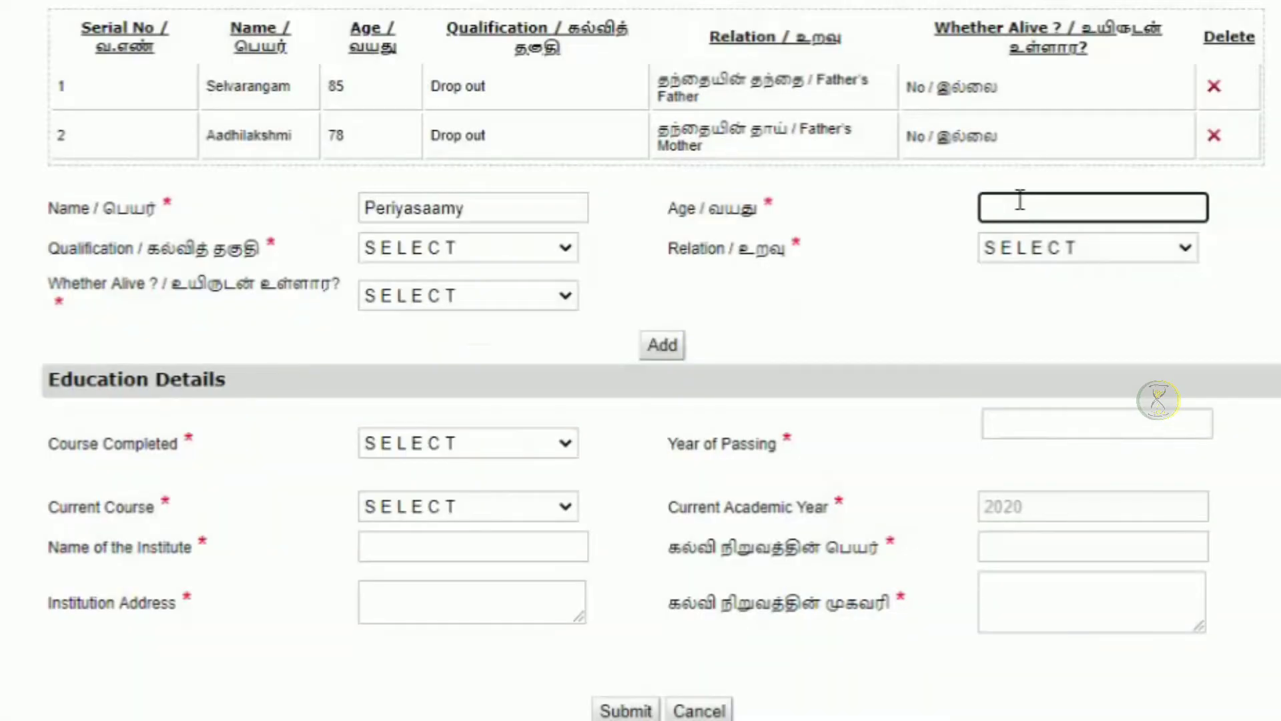
pyautogui.write('83')
# Set Drop out, Mother's Father, alive Yes, and add him as row 3.
pyautogui.click(453, 251)
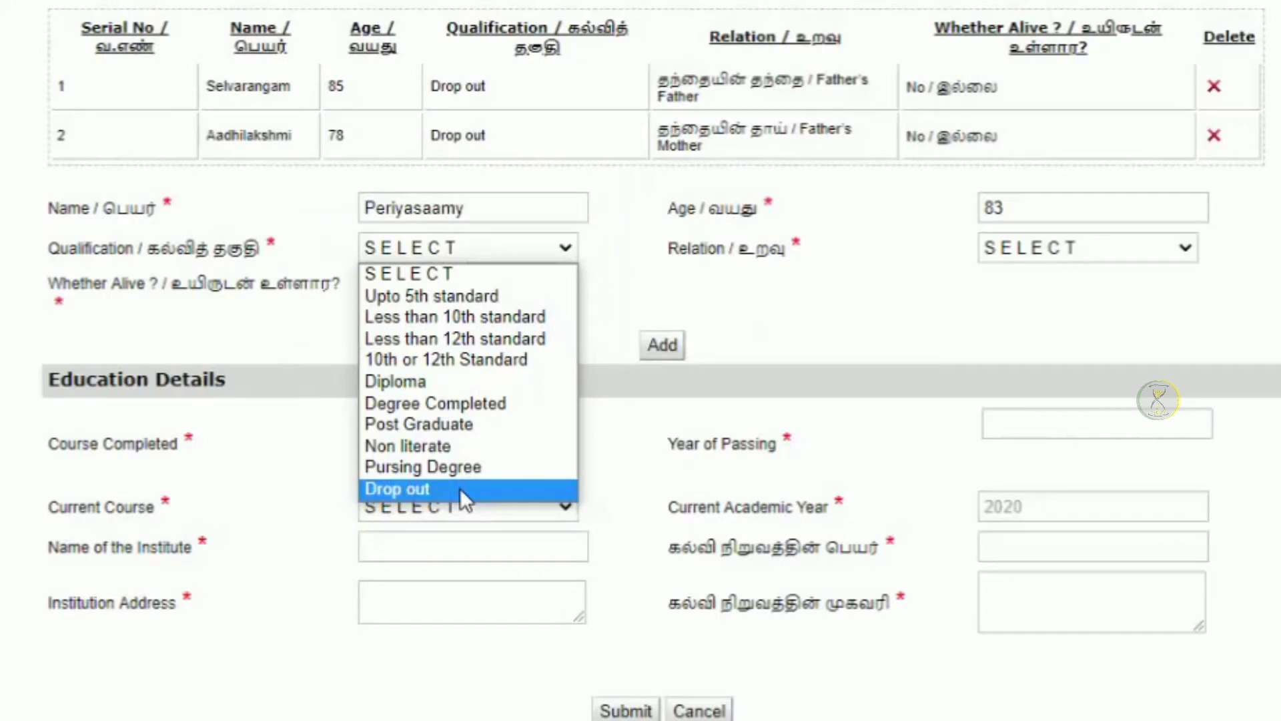
pyautogui.click(459, 488)
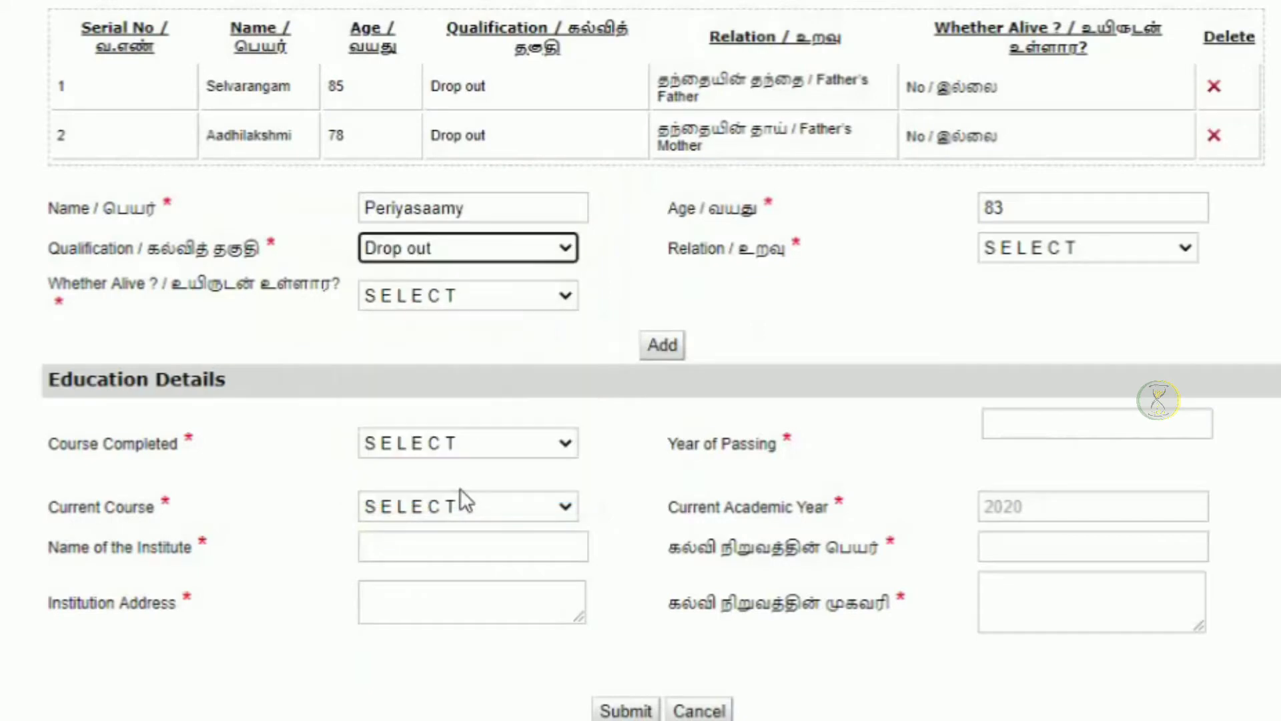
pyautogui.click(1017, 254)
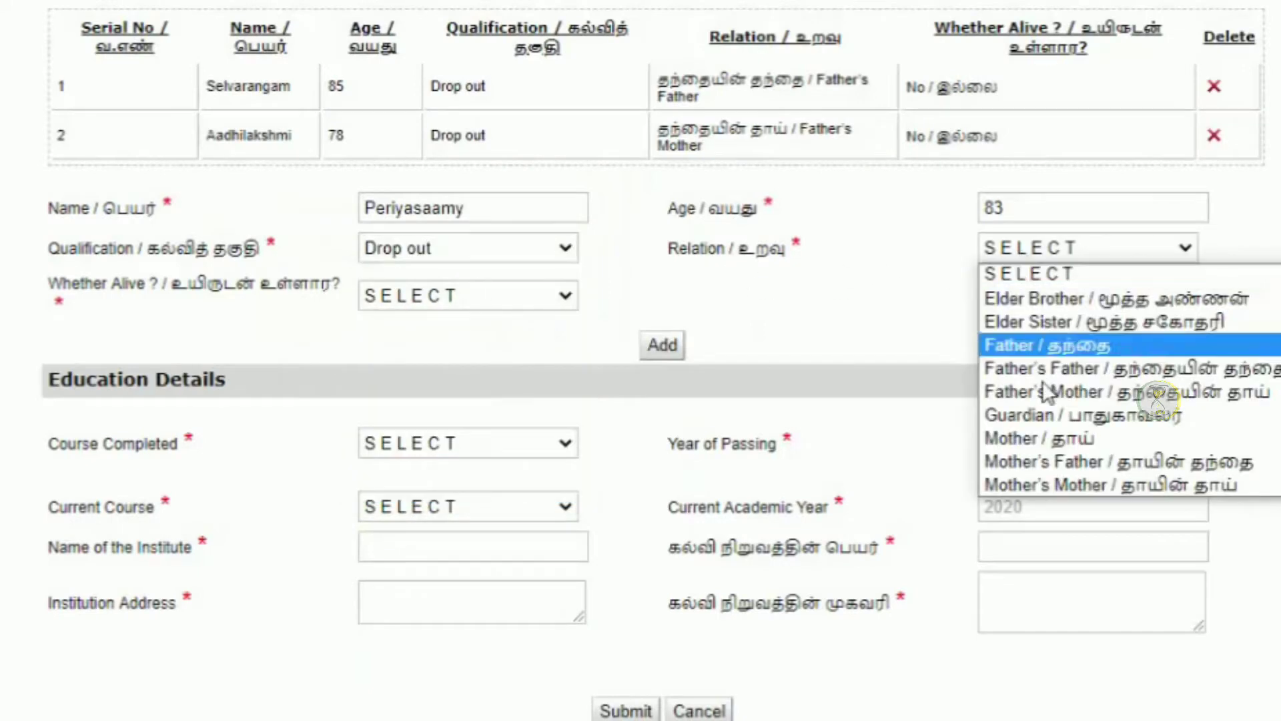
pyautogui.click(1111, 463)
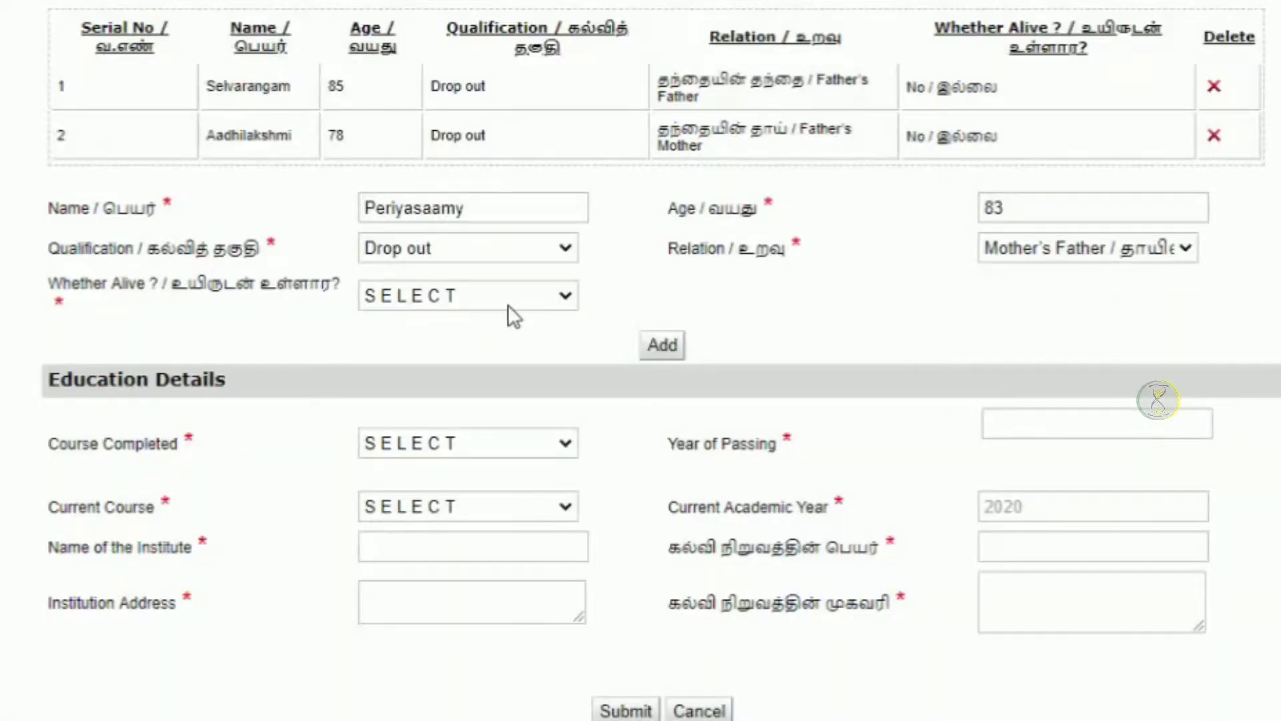
pyautogui.click(484, 293)
pyautogui.click(487, 343)
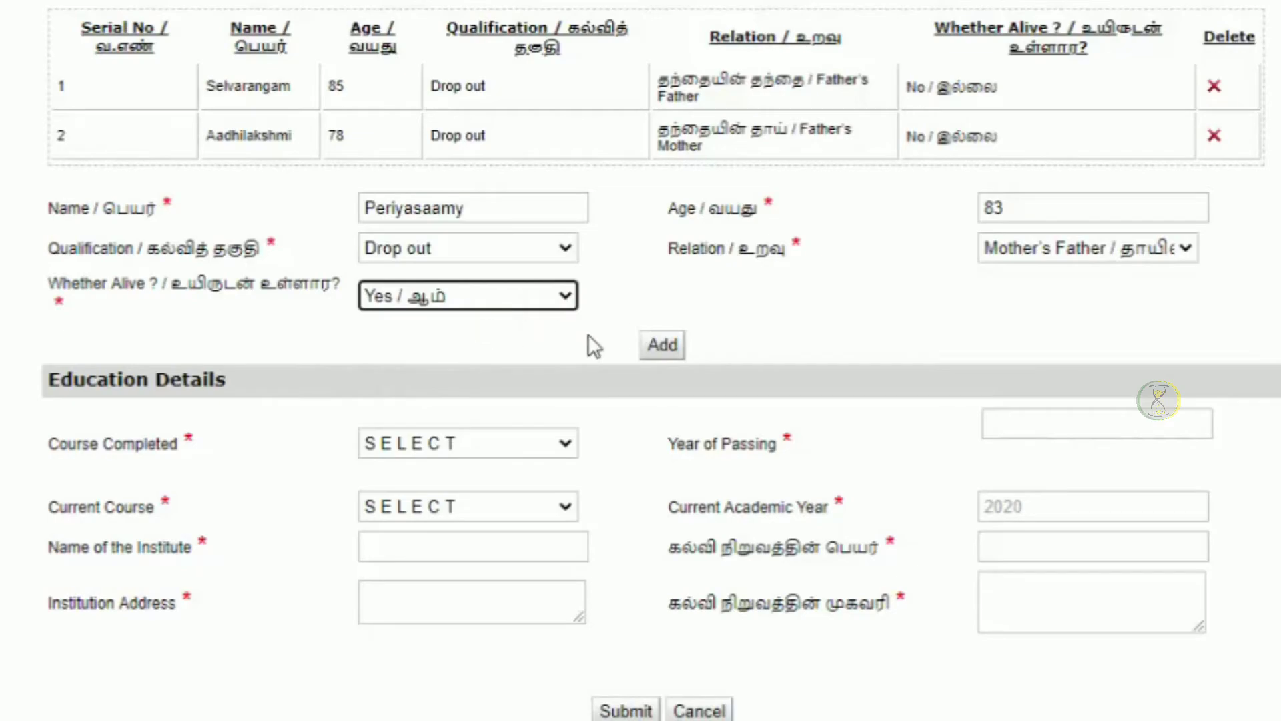
pyautogui.click(664, 347)
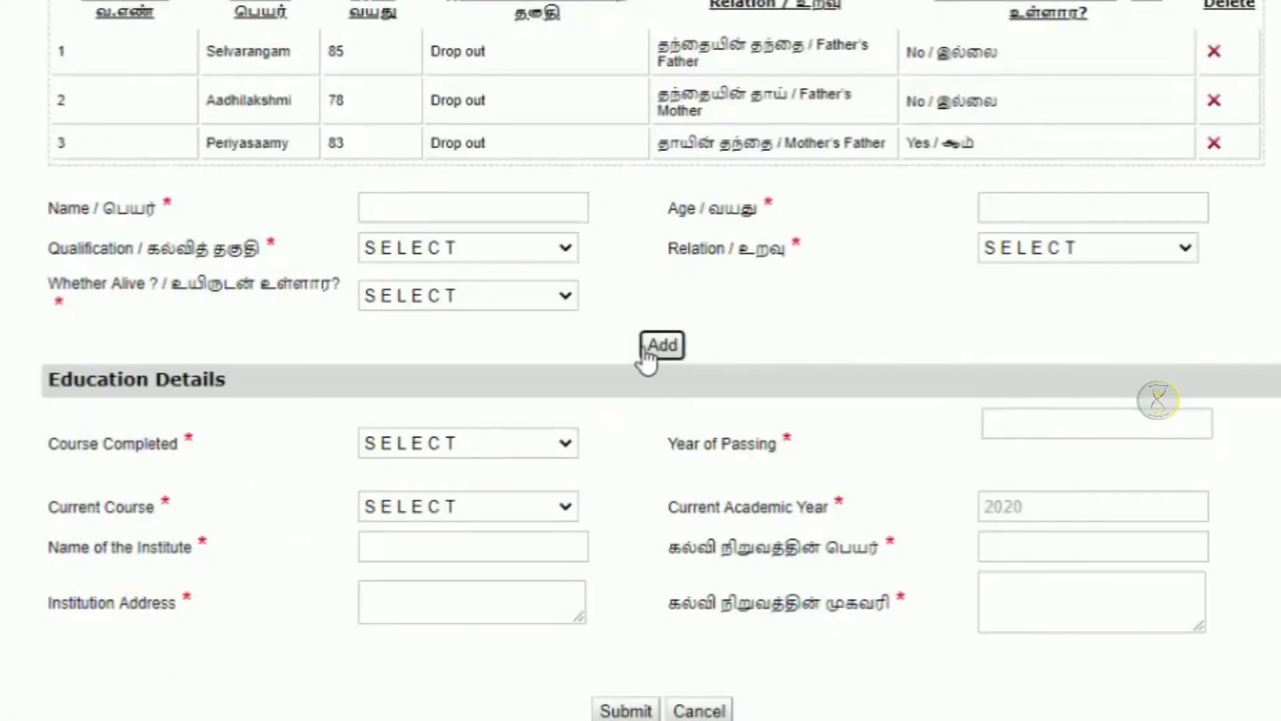
pyautogui.click(440, 206)
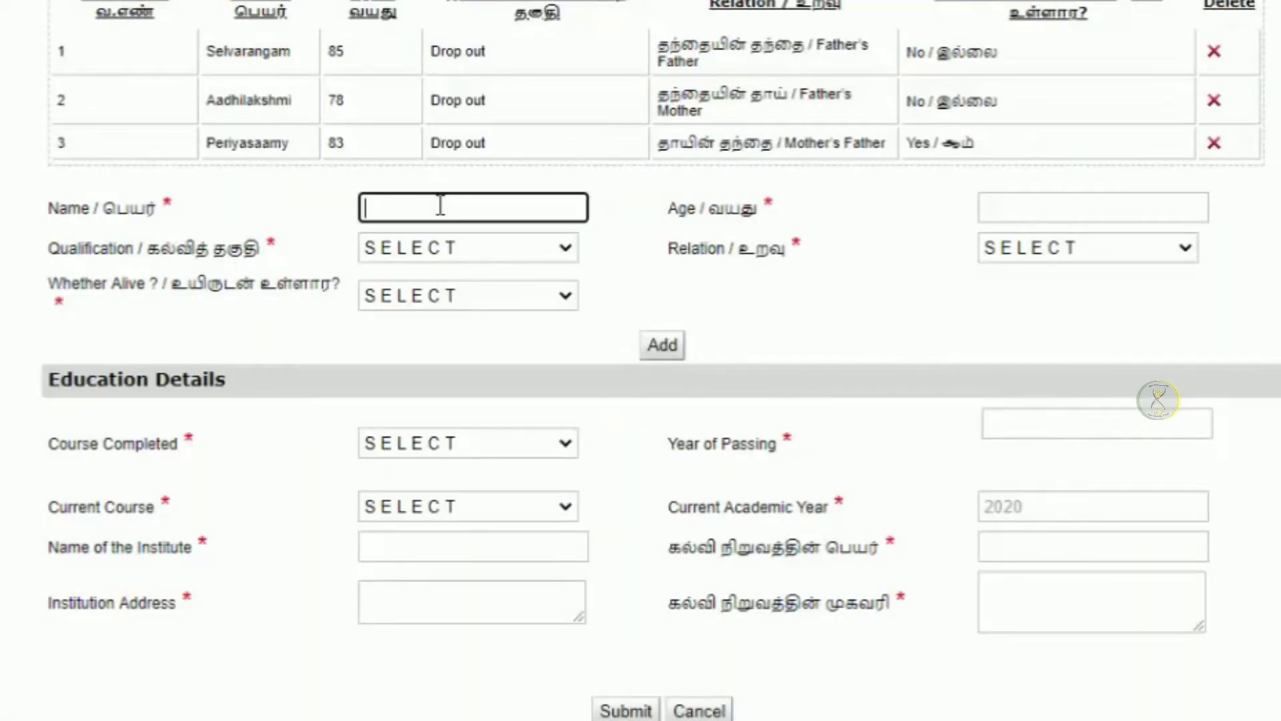
# Add the 75-year-old maternal grandmother as Drop out, Mother's Mother, not alive.
pyautogui.write('saraswathi')
pyautogui.click(1051, 211)
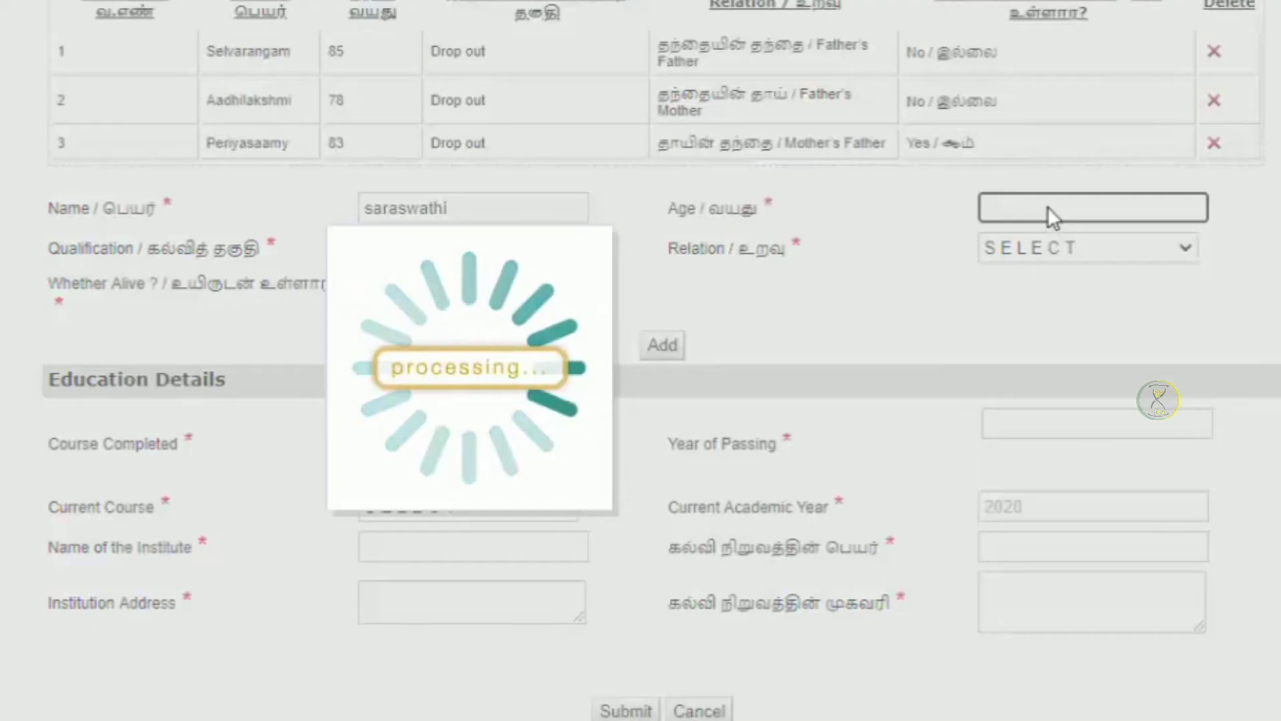
pyautogui.write('75')
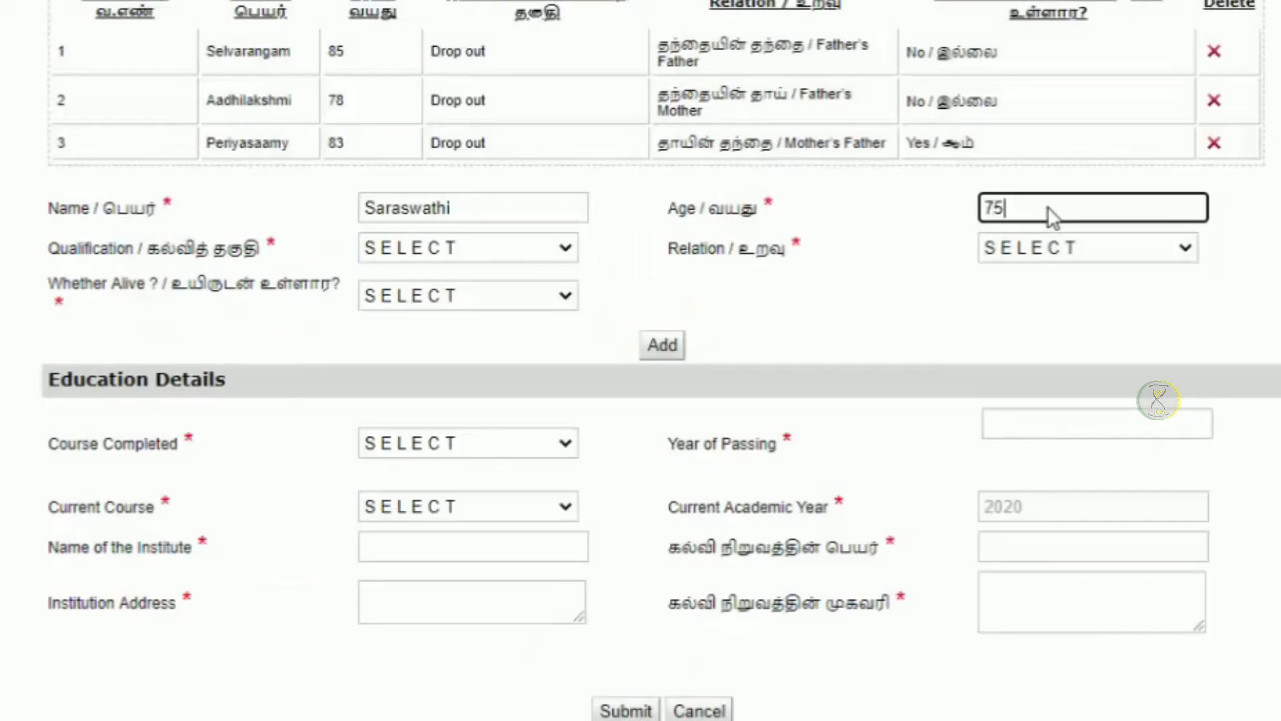
pyautogui.click(431, 252)
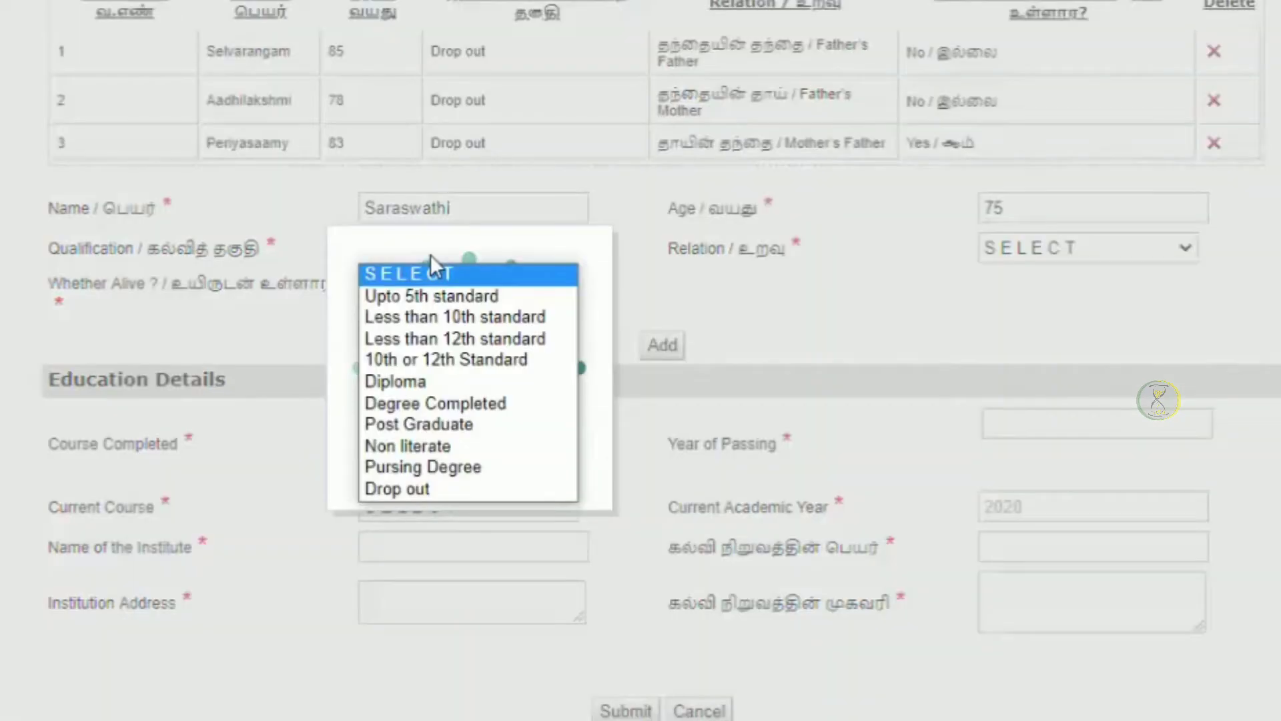
pyautogui.click(438, 482)
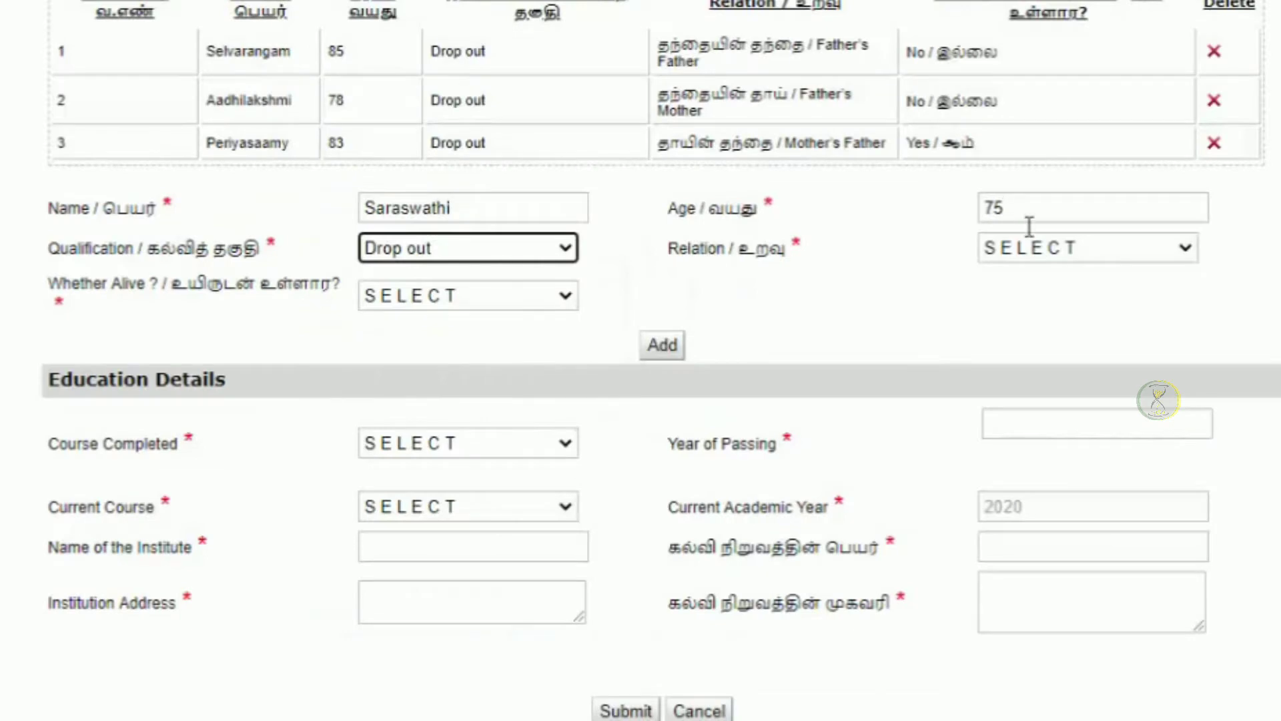
pyautogui.click(1033, 249)
pyautogui.click(1050, 484)
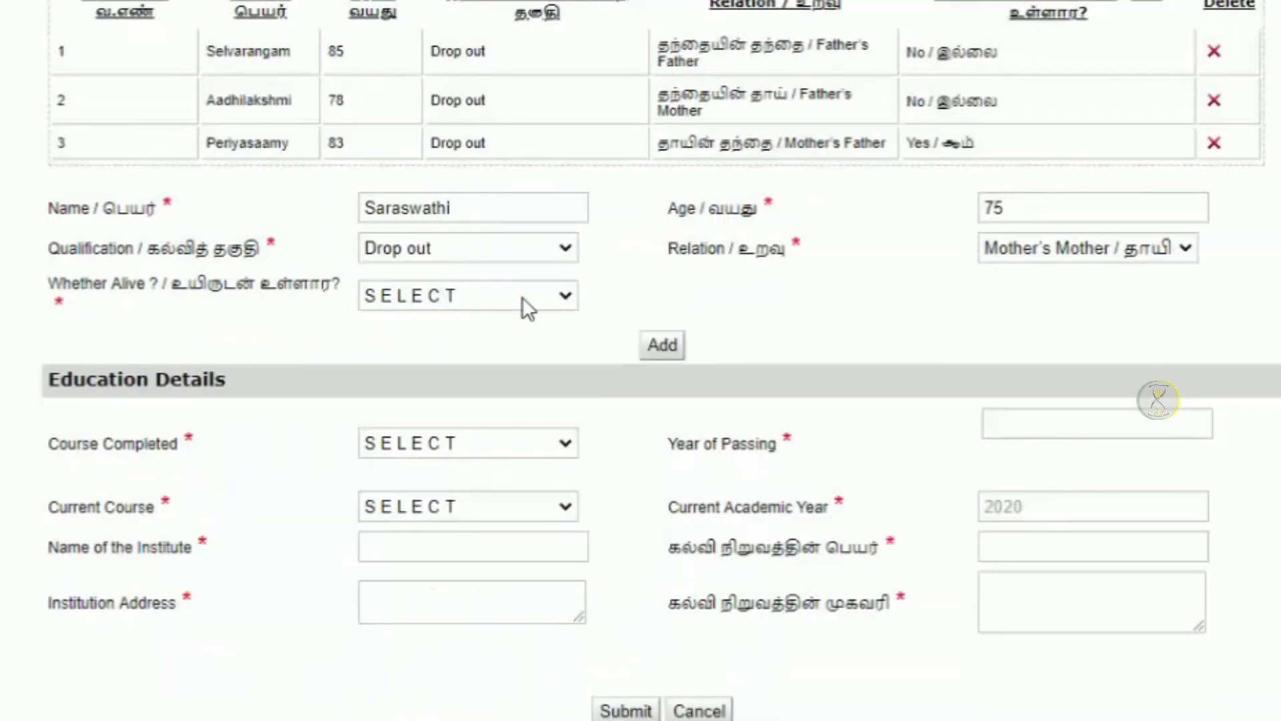
pyautogui.click(515, 295)
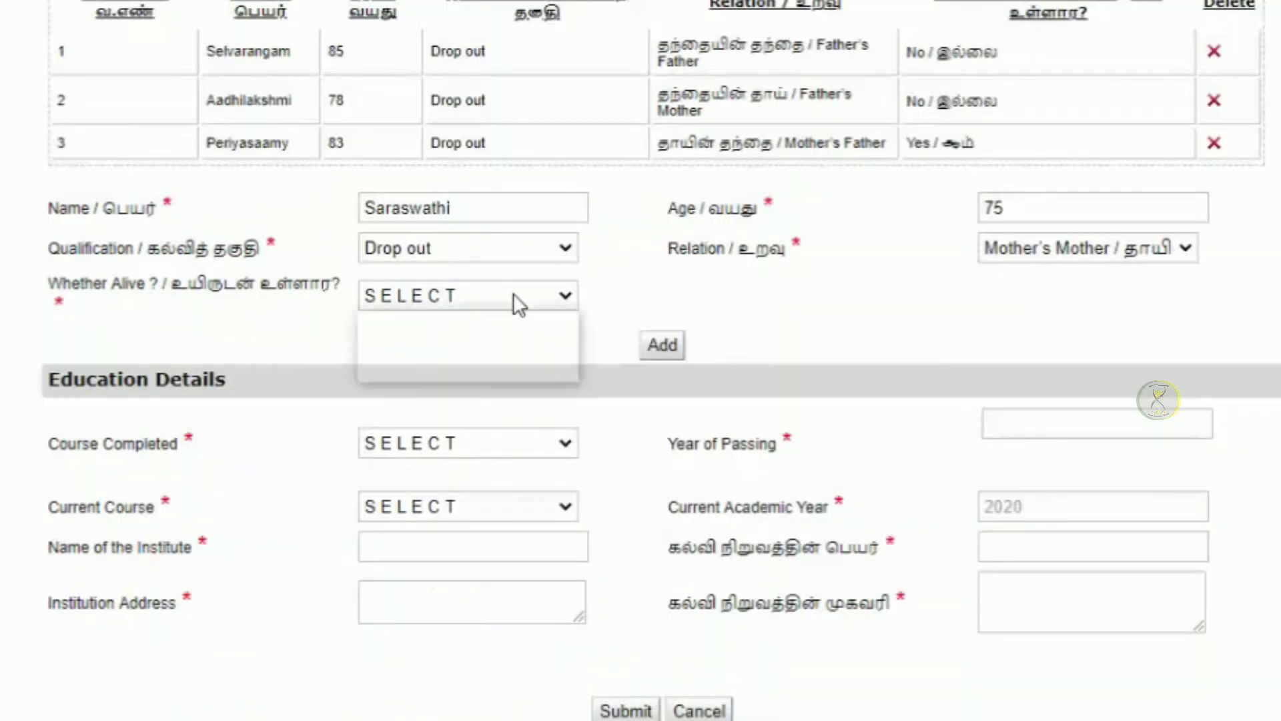
pyautogui.click(499, 369)
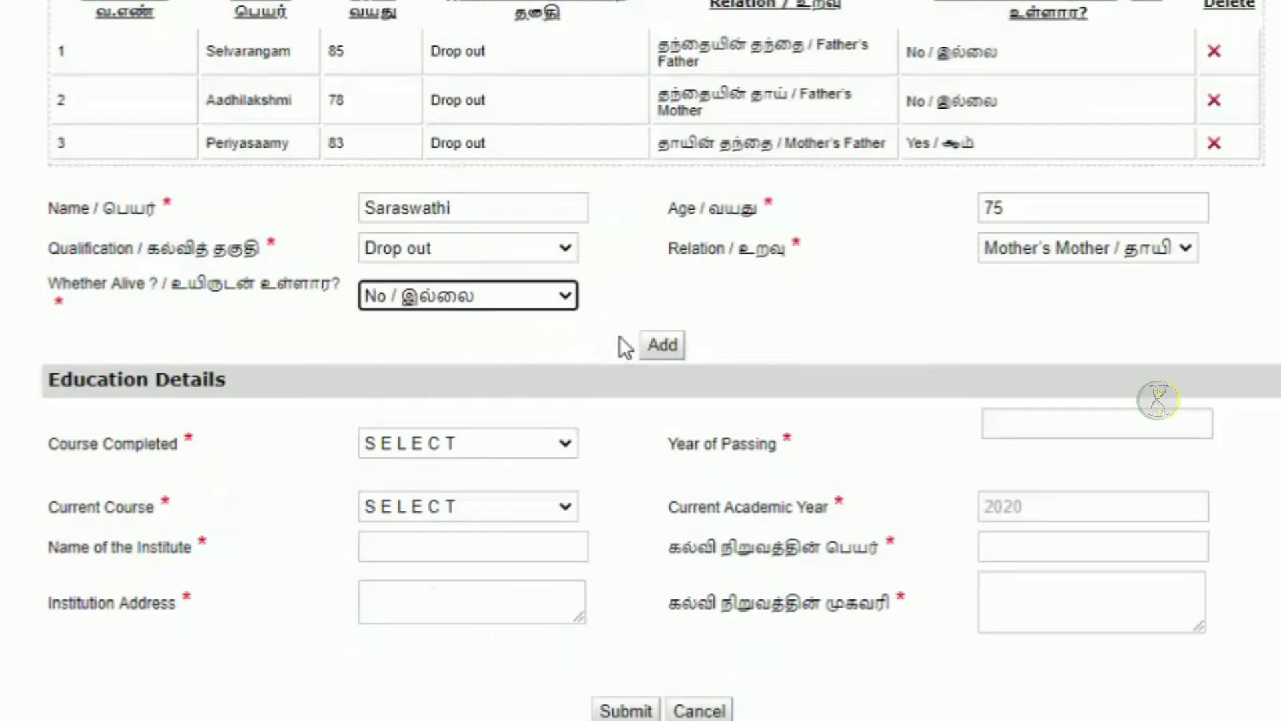
pyautogui.click(662, 345)
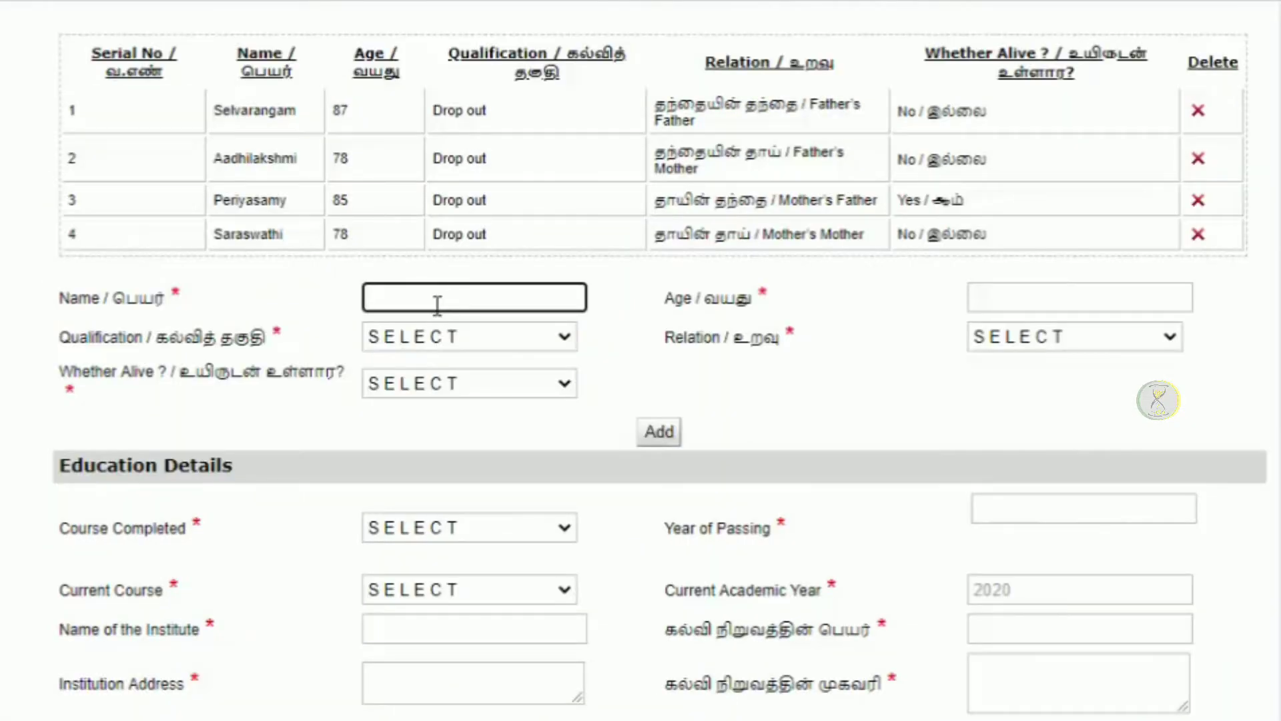
# Add the father's name, age 60, Upto 5th standard, relation Father, alive Yes, as a family row.
pyautogui.write('kamalakannan')
pyautogui.click(1013, 298)
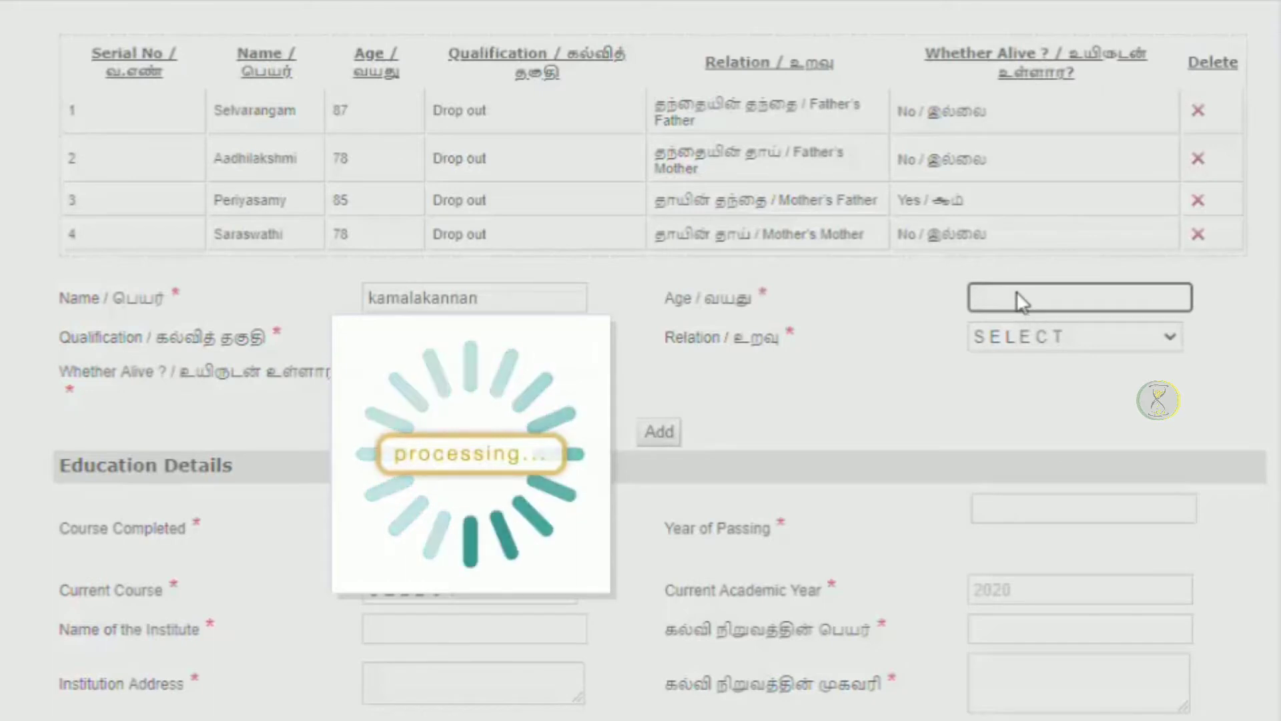
pyautogui.write('60')
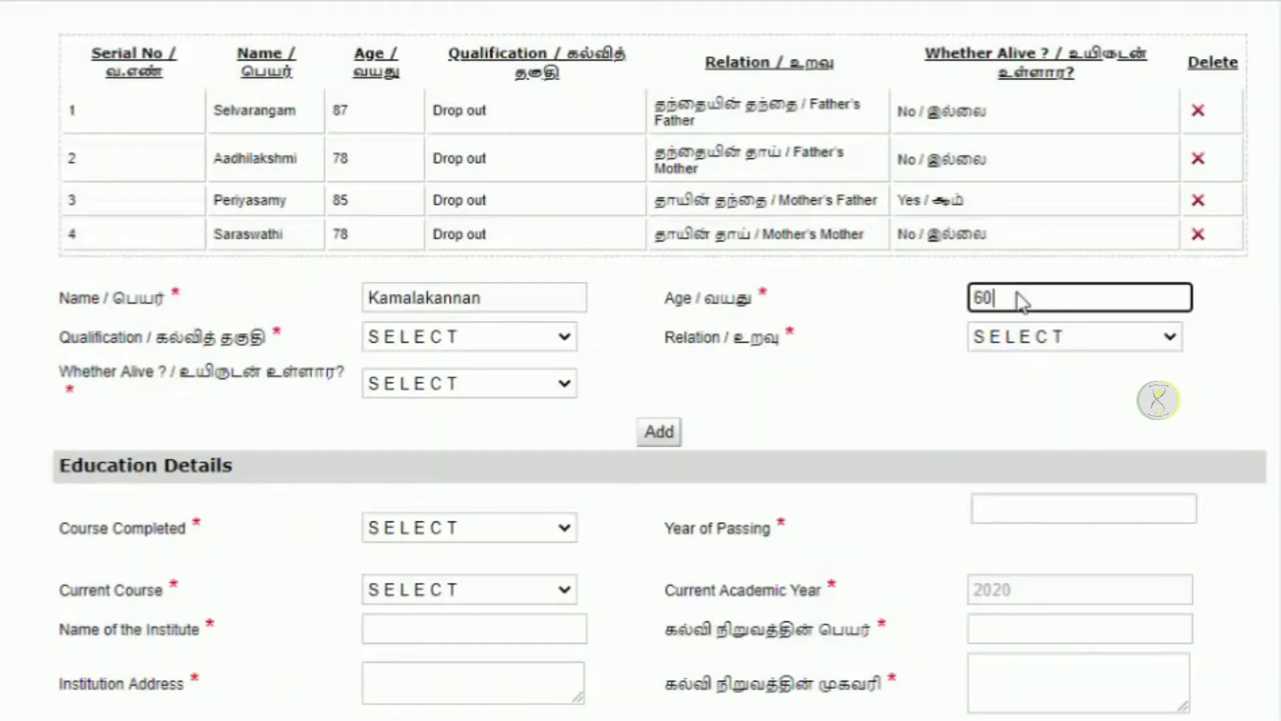
pyautogui.click(487, 341)
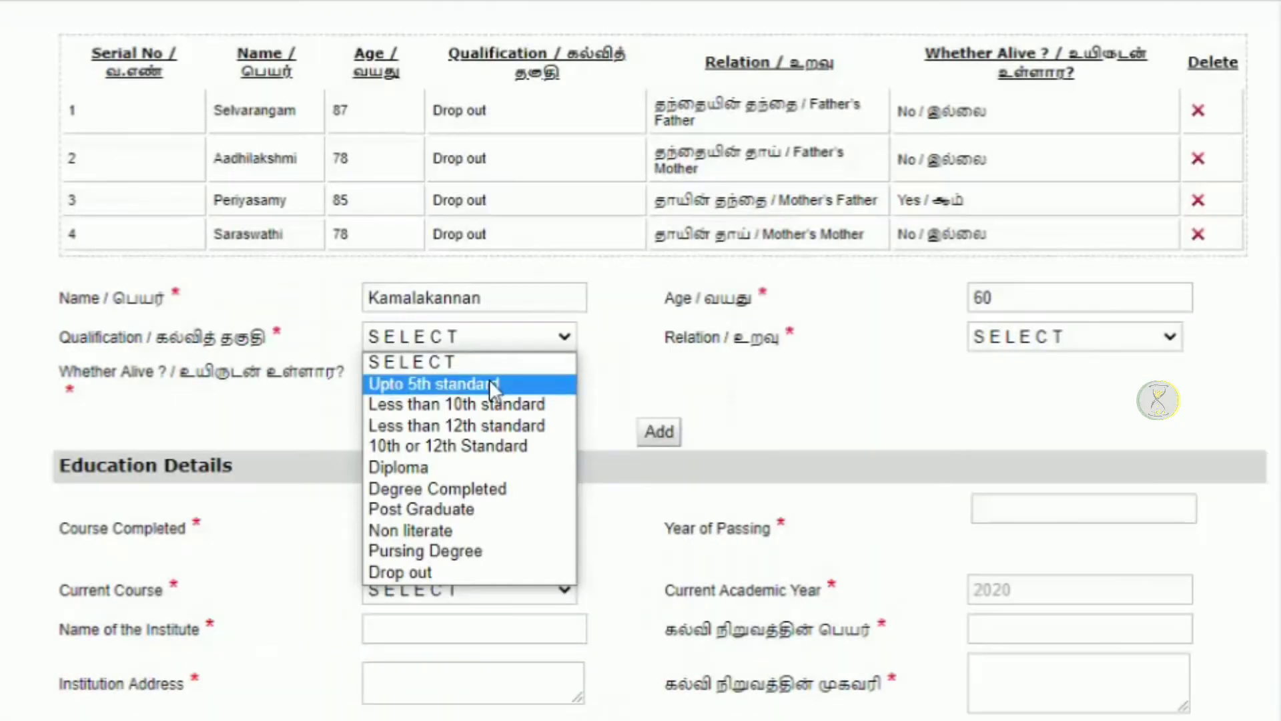
pyautogui.click(490, 384)
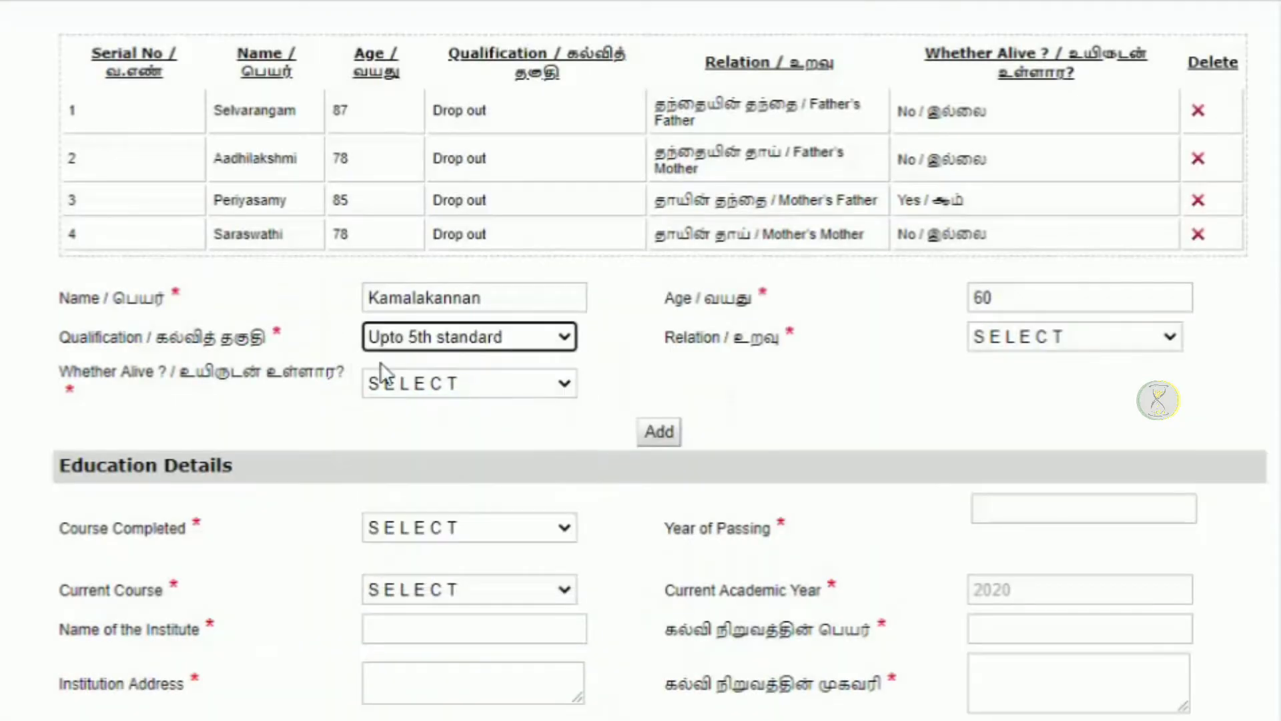
pyautogui.click(1015, 342)
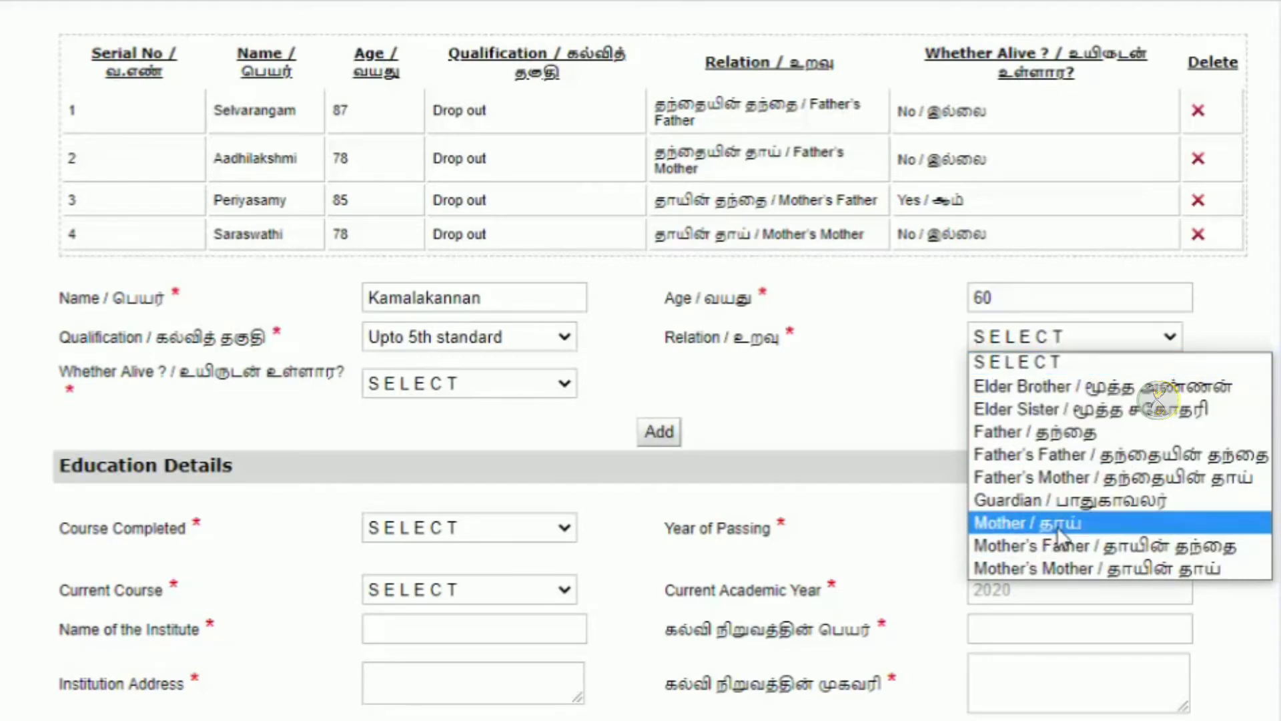
pyautogui.click(1070, 429)
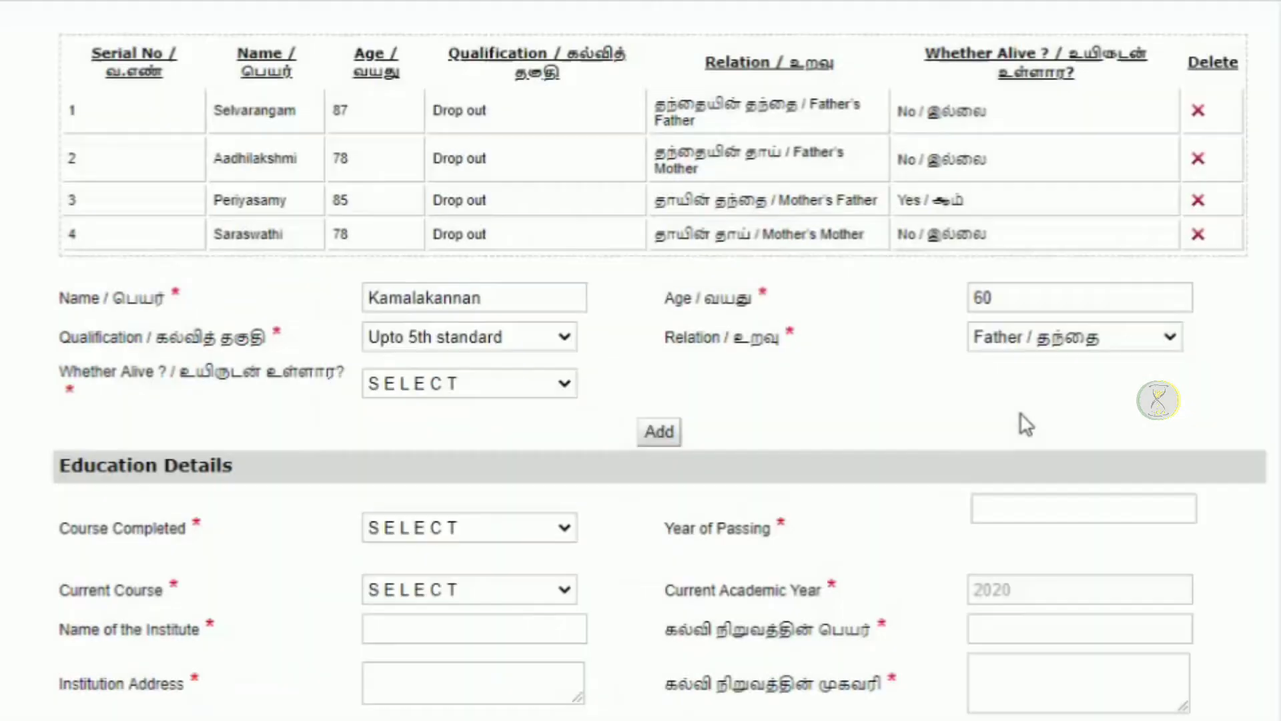
pyautogui.click(407, 387)
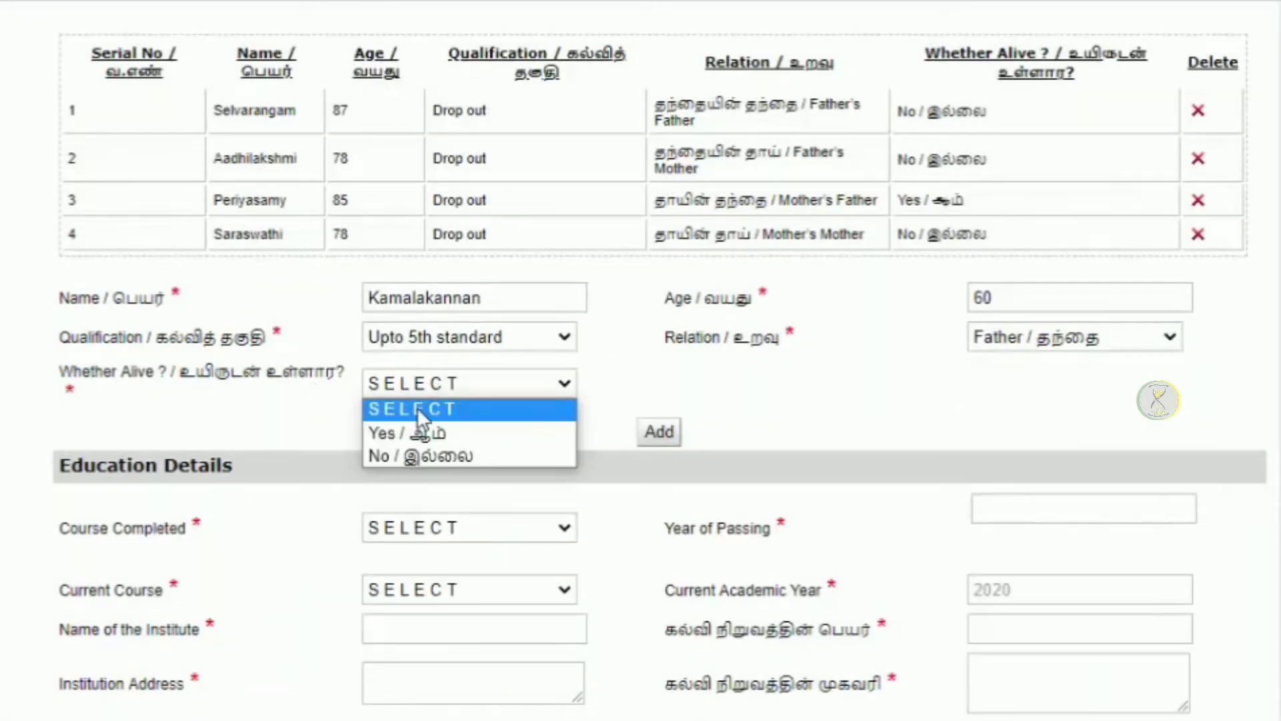
pyautogui.click(430, 433)
pyautogui.click(673, 432)
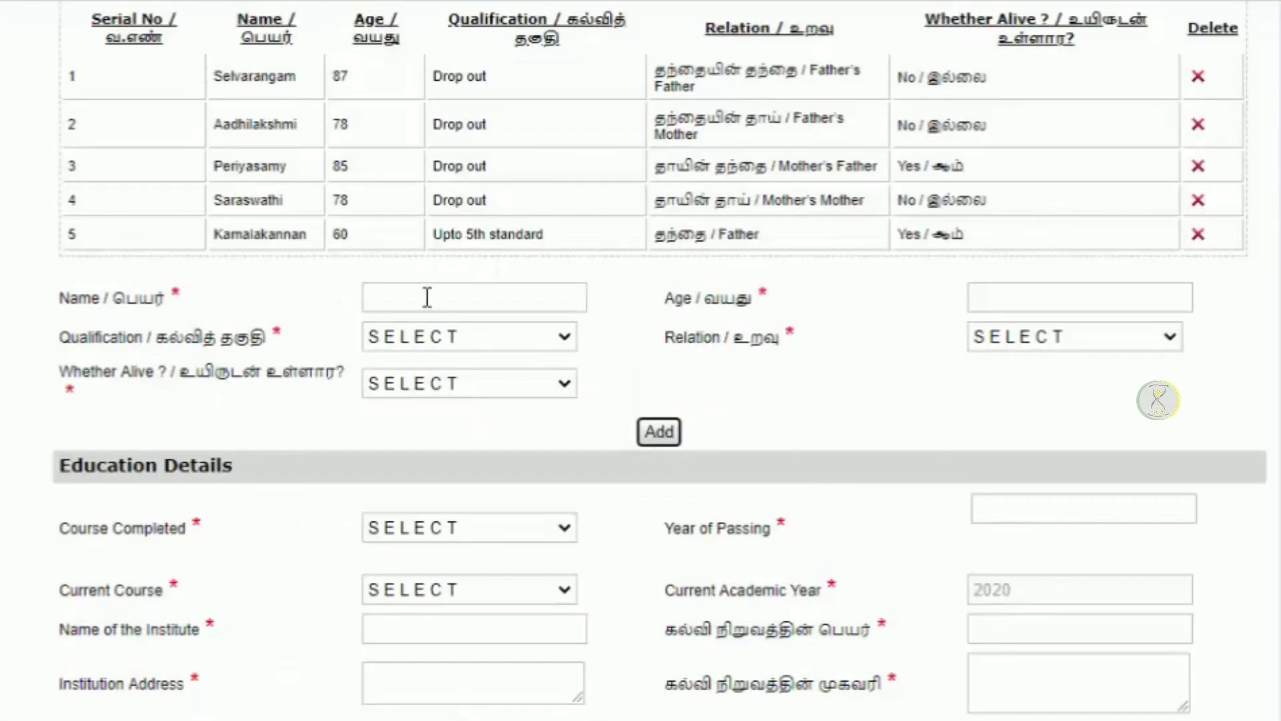
# Add the mother's name, age 55, Upto 5th standard, relation Mother, alive Yes, then review the table.
pyautogui.click(430, 297)
pyautogui.write('periy')
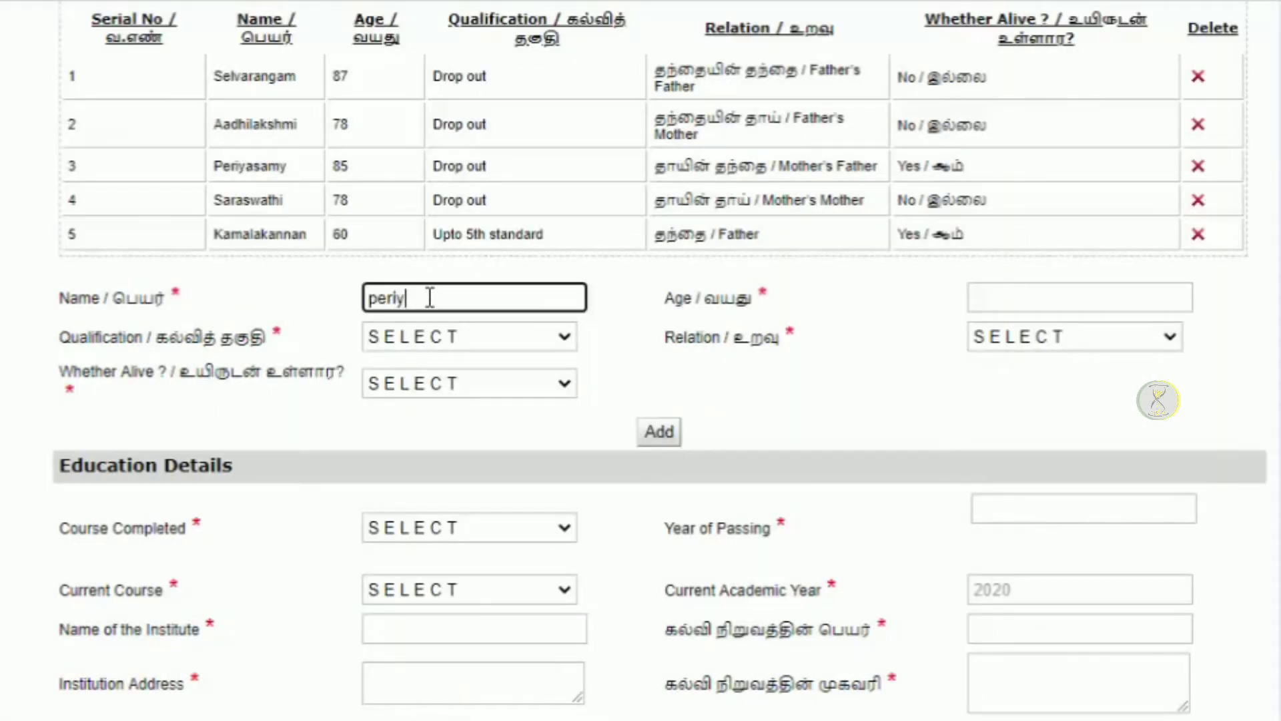
pyautogui.write('anayagi')
pyautogui.click(1094, 293)
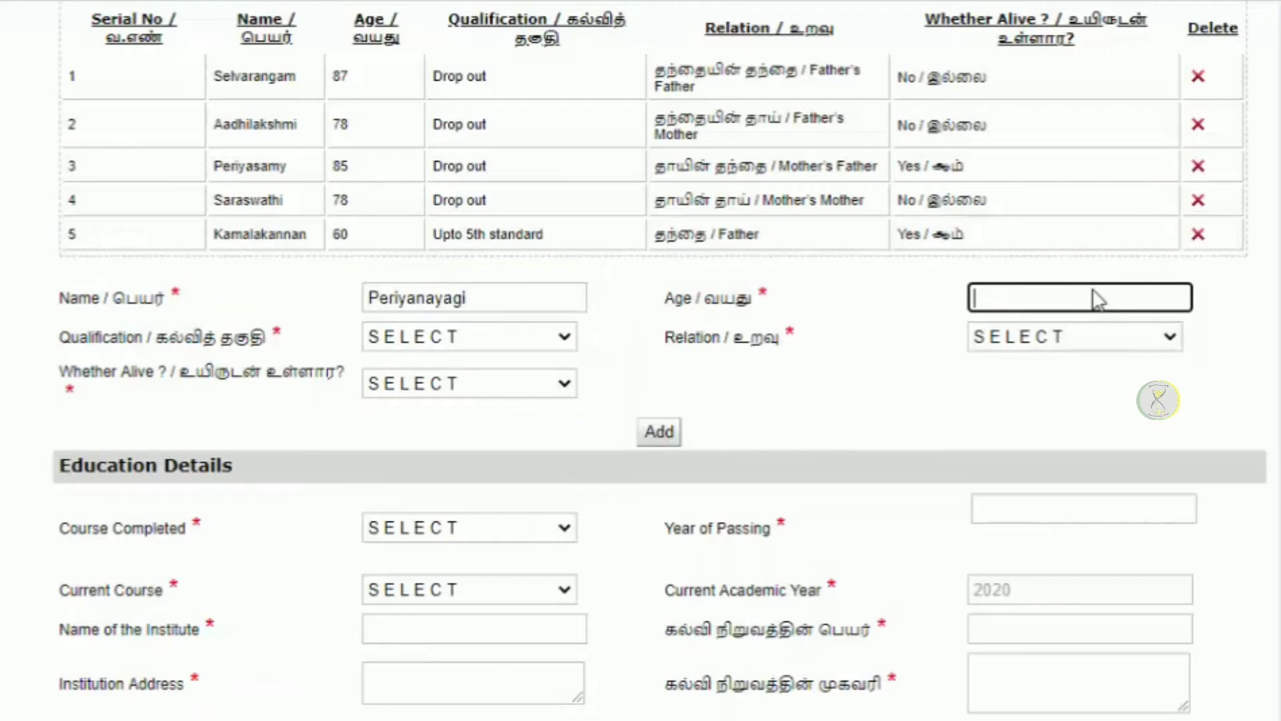
pyautogui.write('55')
pyautogui.click(457, 333)
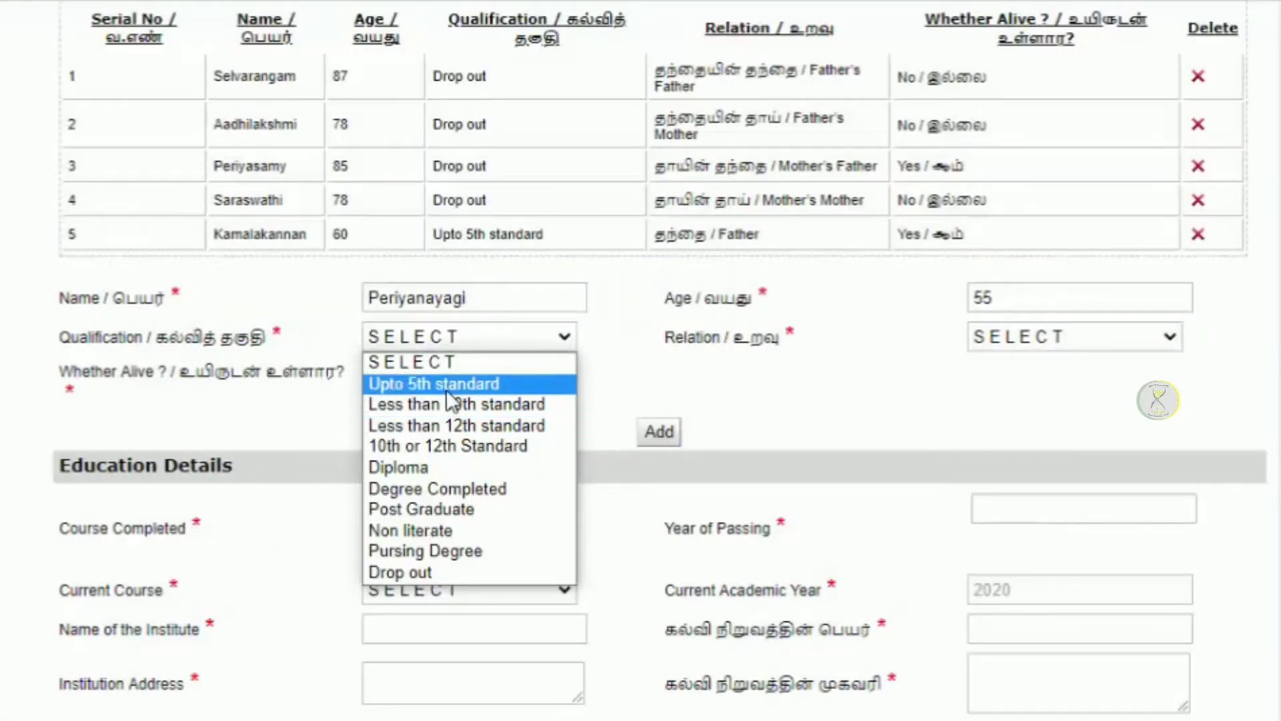
pyautogui.click(446, 390)
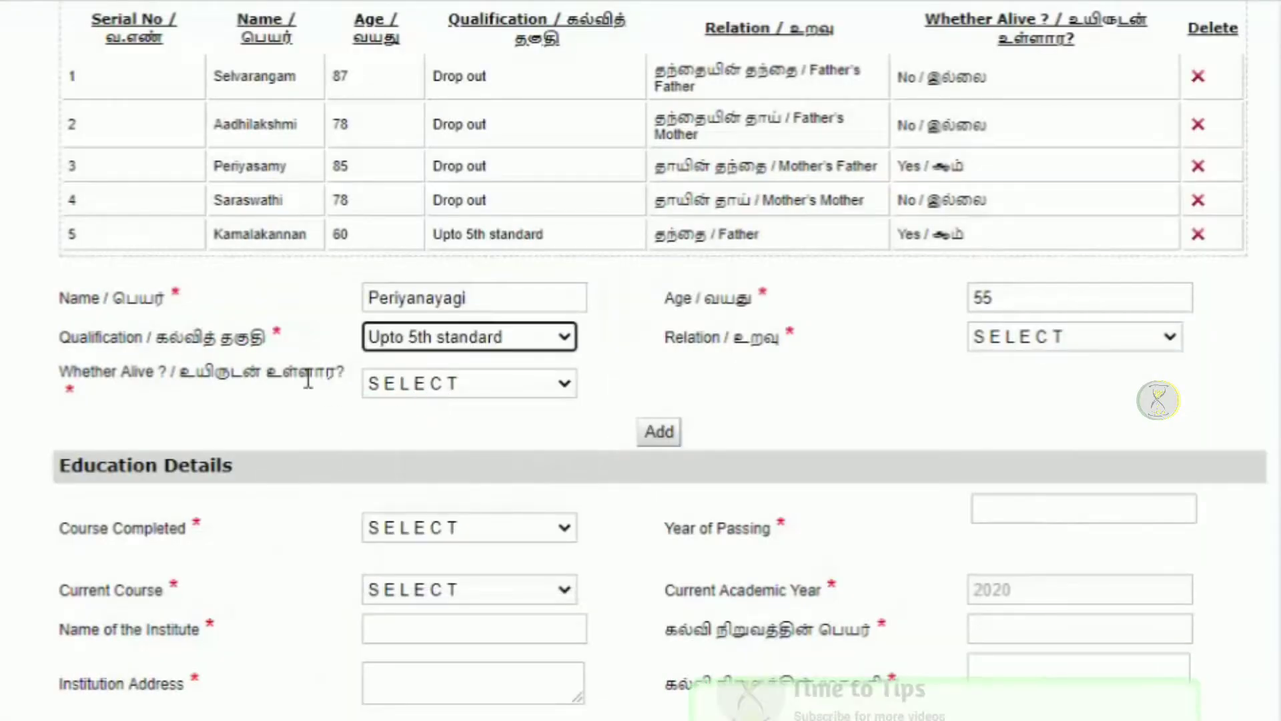
pyautogui.click(1021, 339)
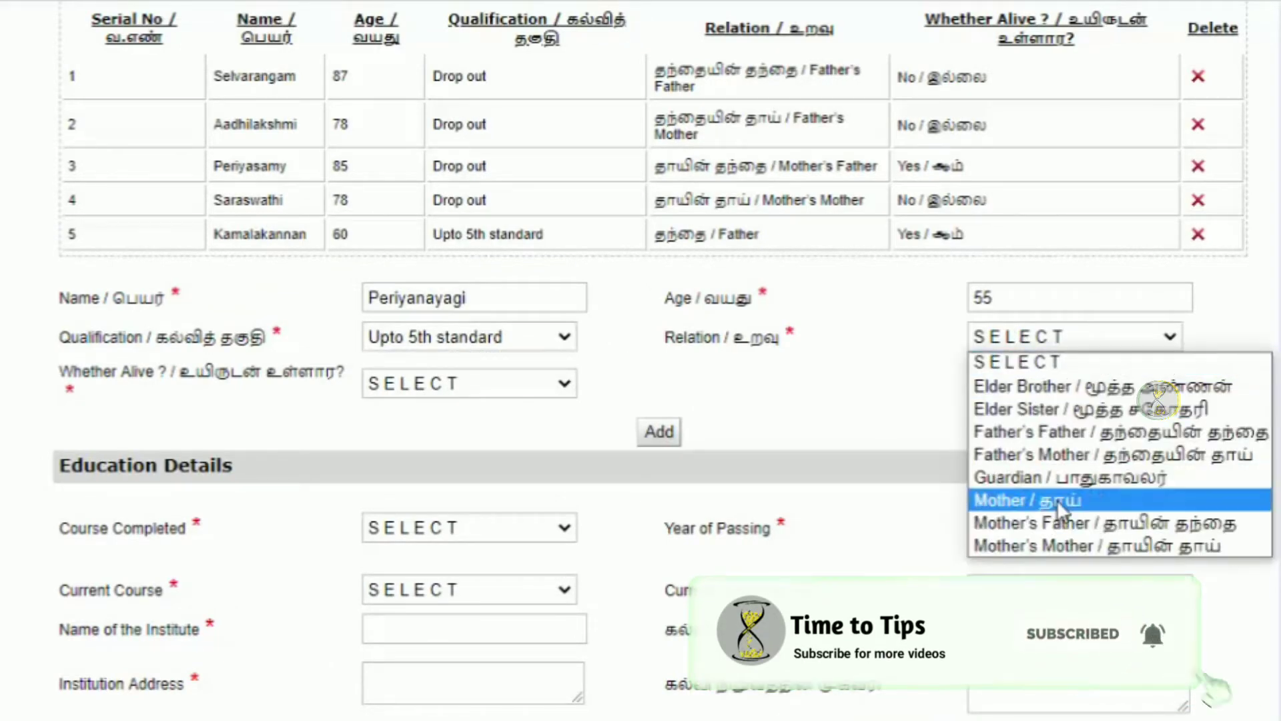
pyautogui.click(1057, 499)
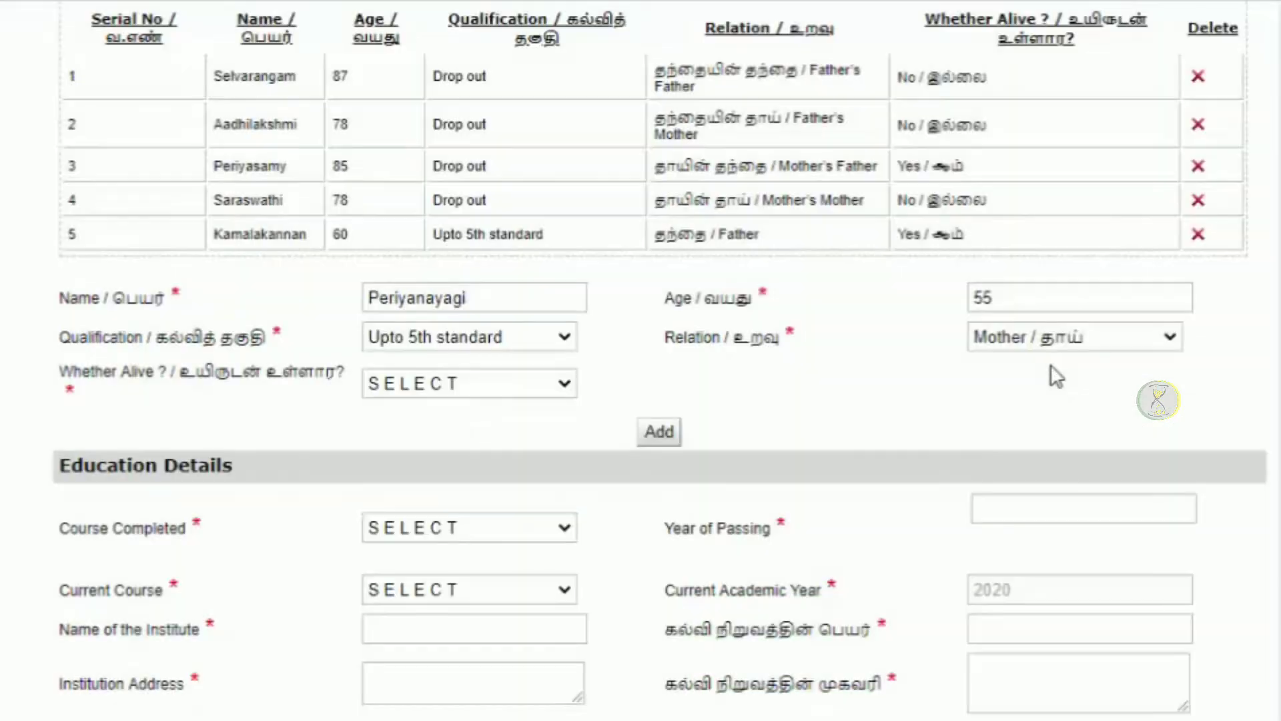
pyautogui.click(461, 384)
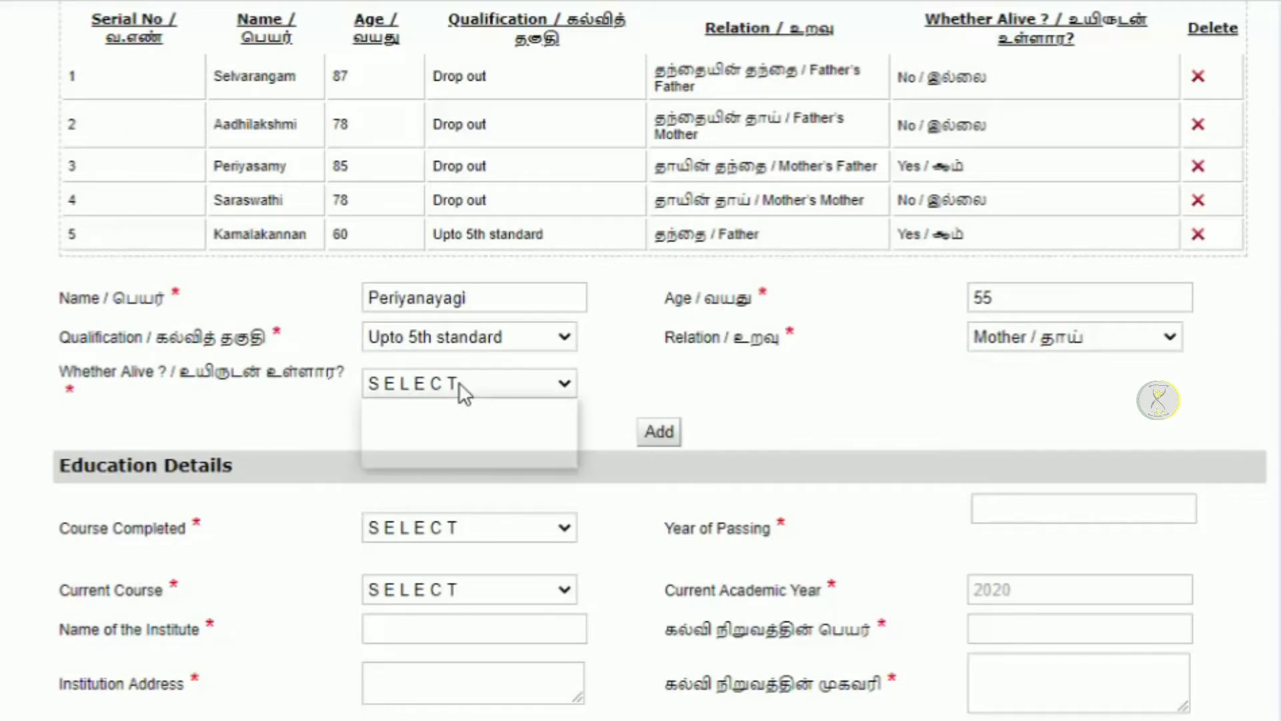
pyautogui.click(450, 435)
pyautogui.click(658, 433)
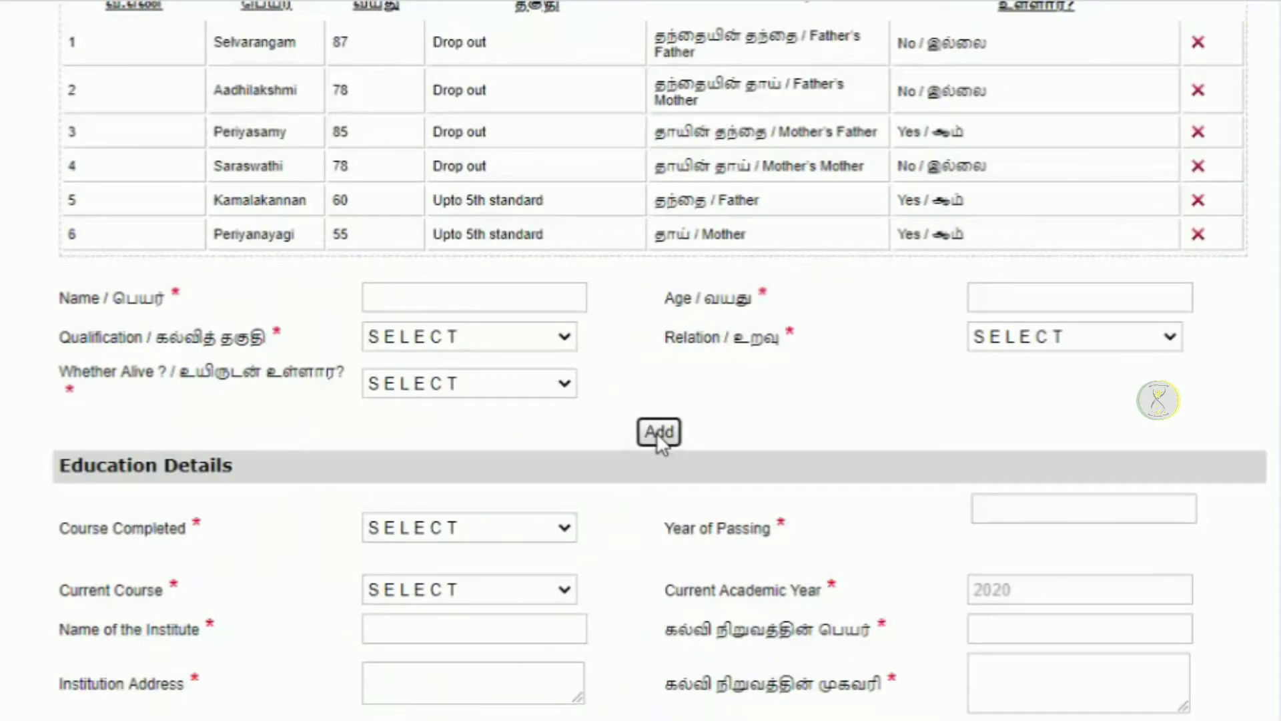
pyautogui.scroll(2, 657, 432)
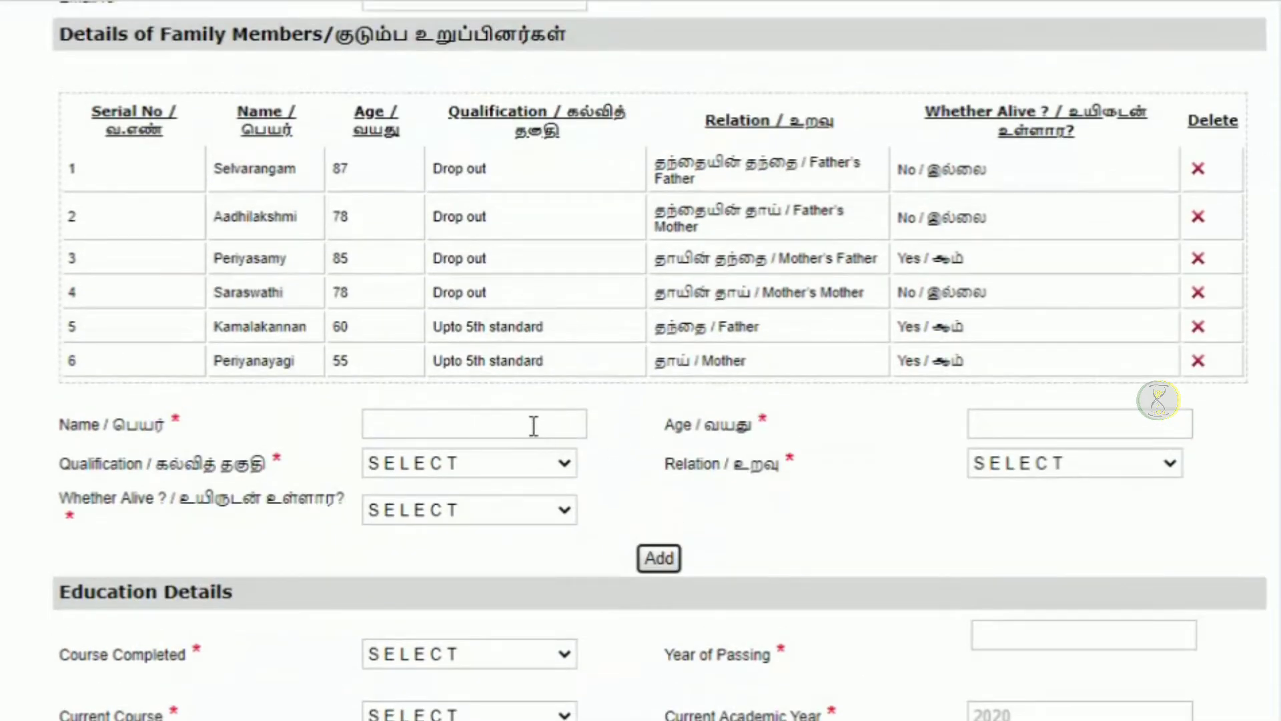
pyautogui.click(535, 423)
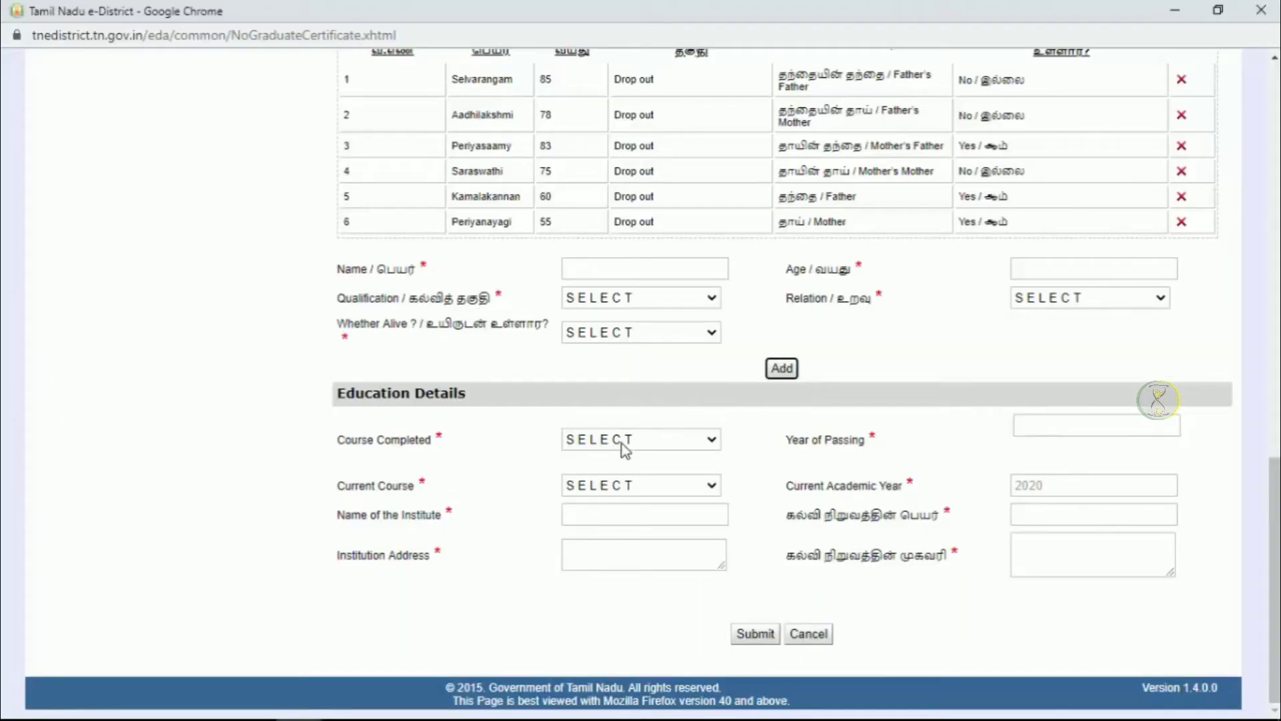
# Set course completed to Higher Secondary, fill the year of passing, and current course to Graduate.
pyautogui.click(625, 442)
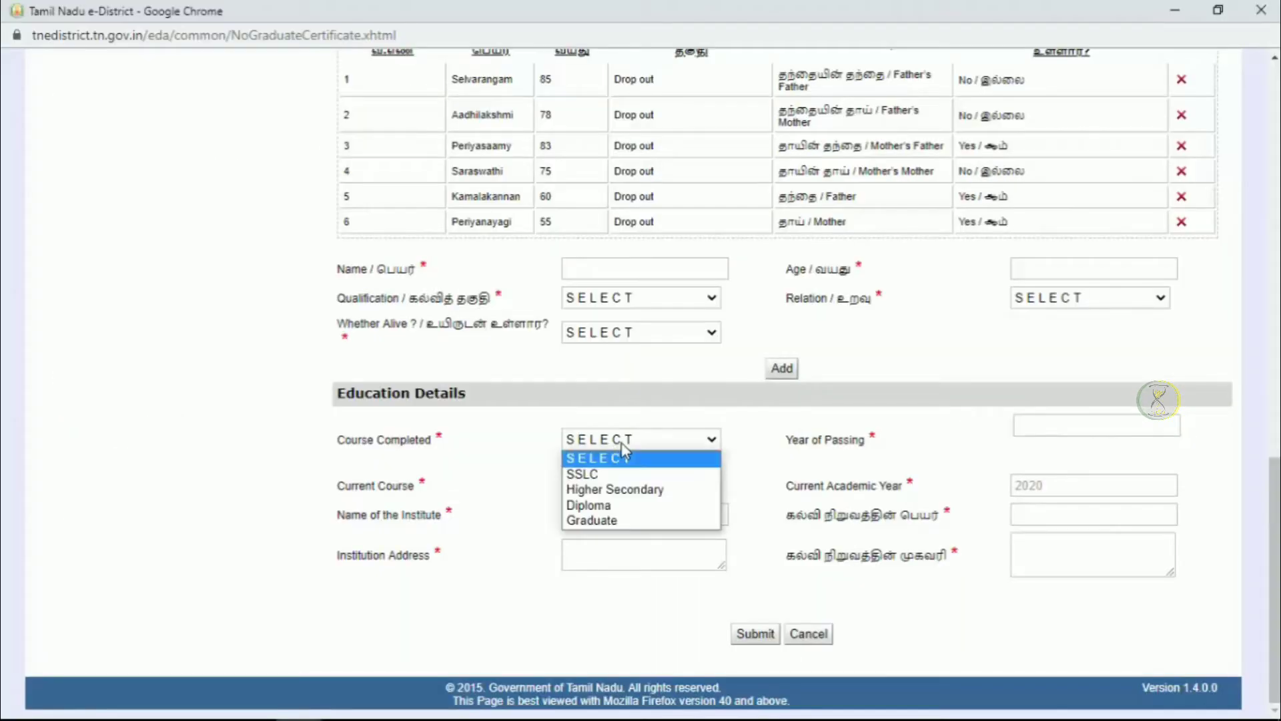
pyautogui.click(631, 491)
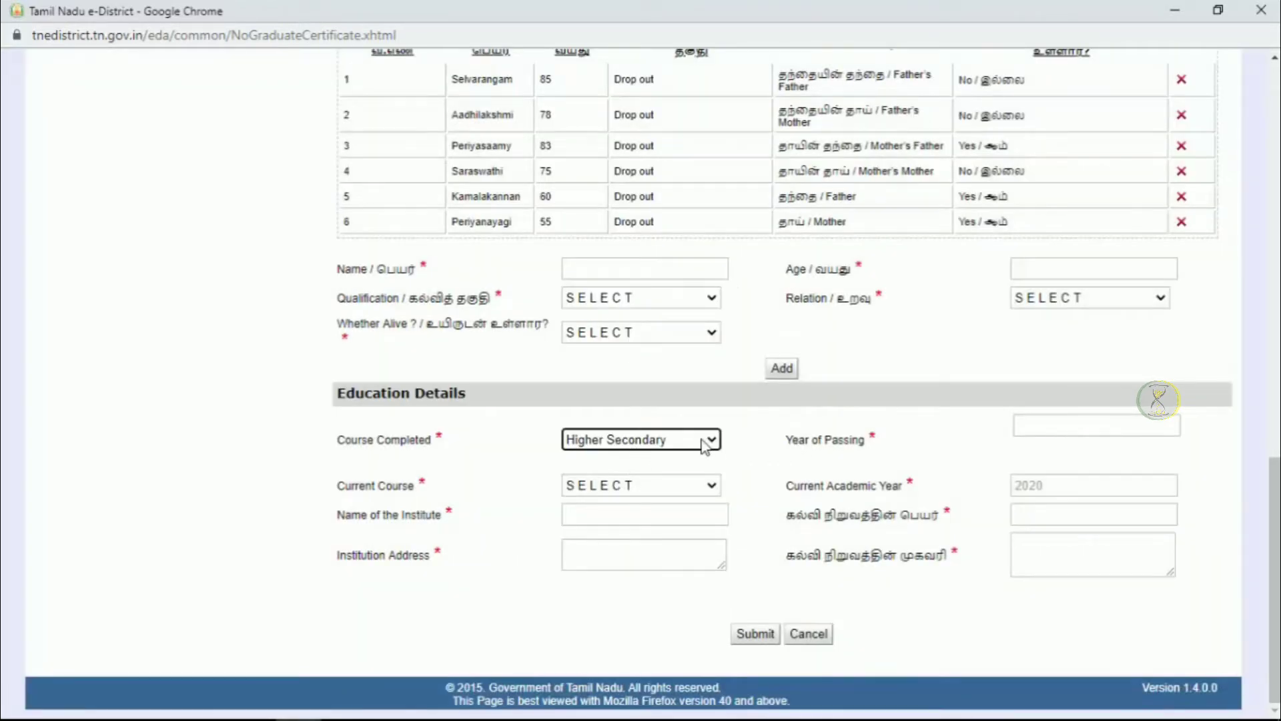
pyautogui.click(1042, 425)
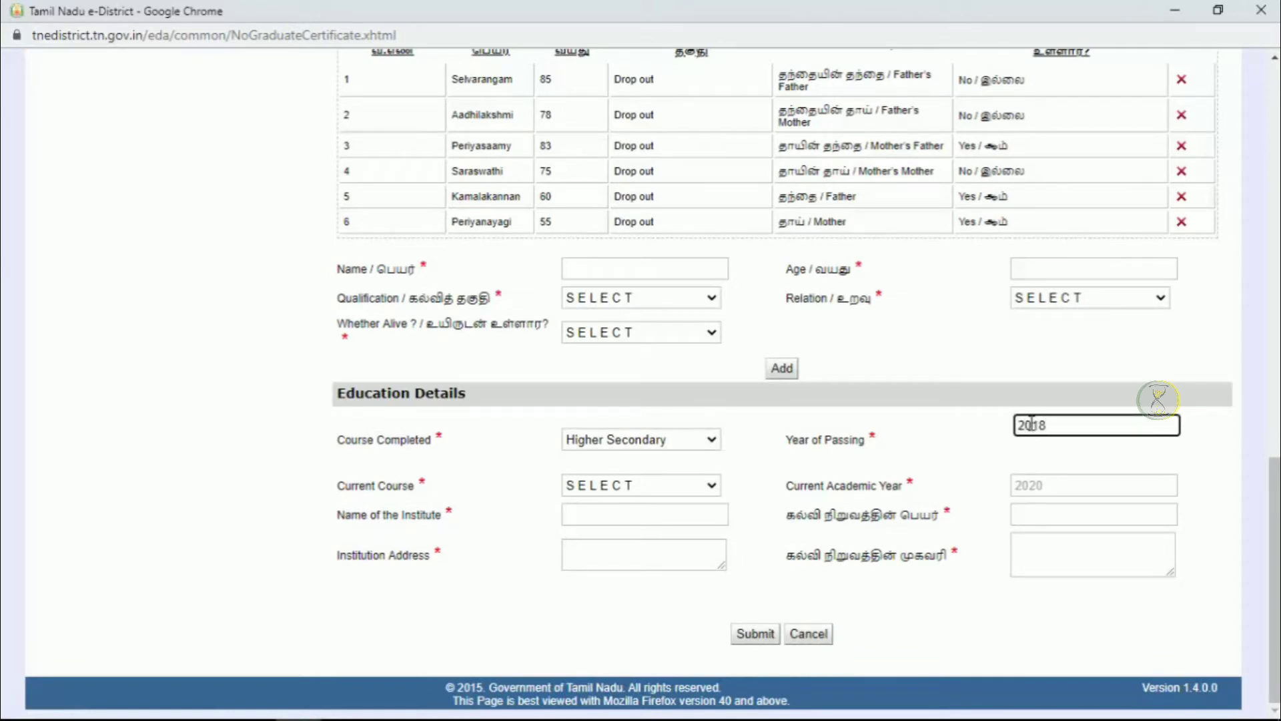
pyautogui.click(621, 491)
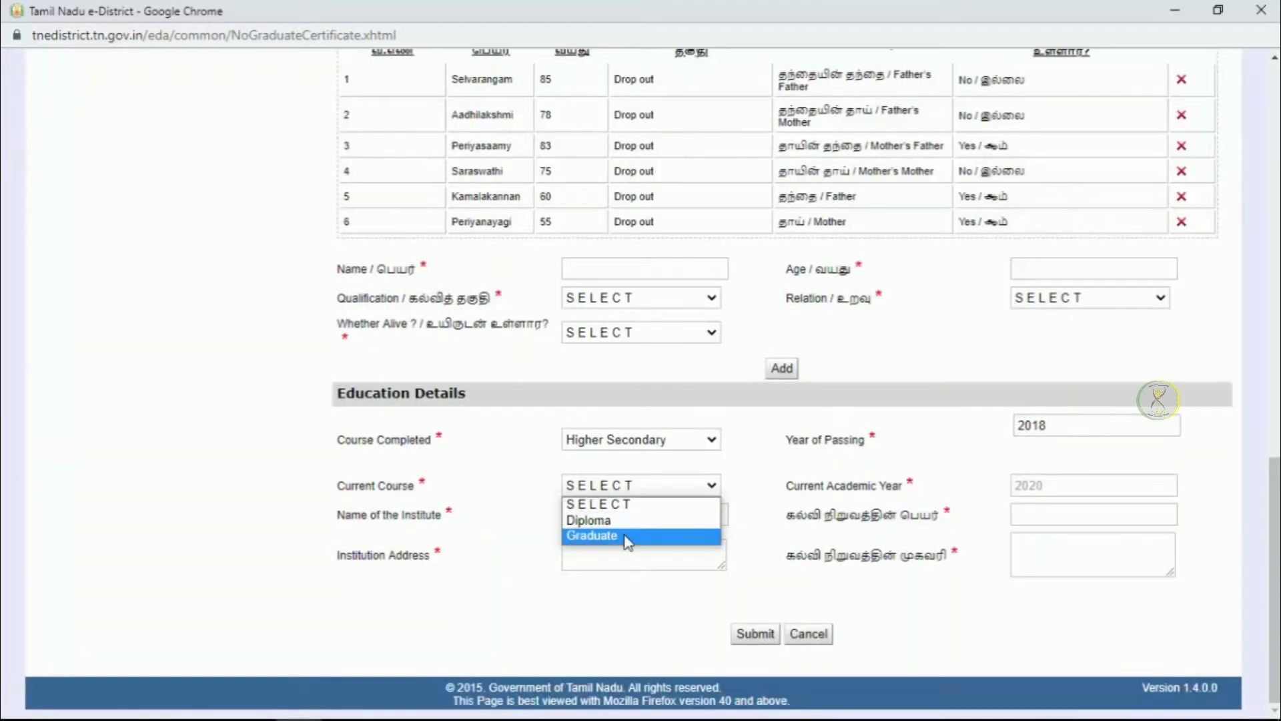
pyautogui.click(631, 535)
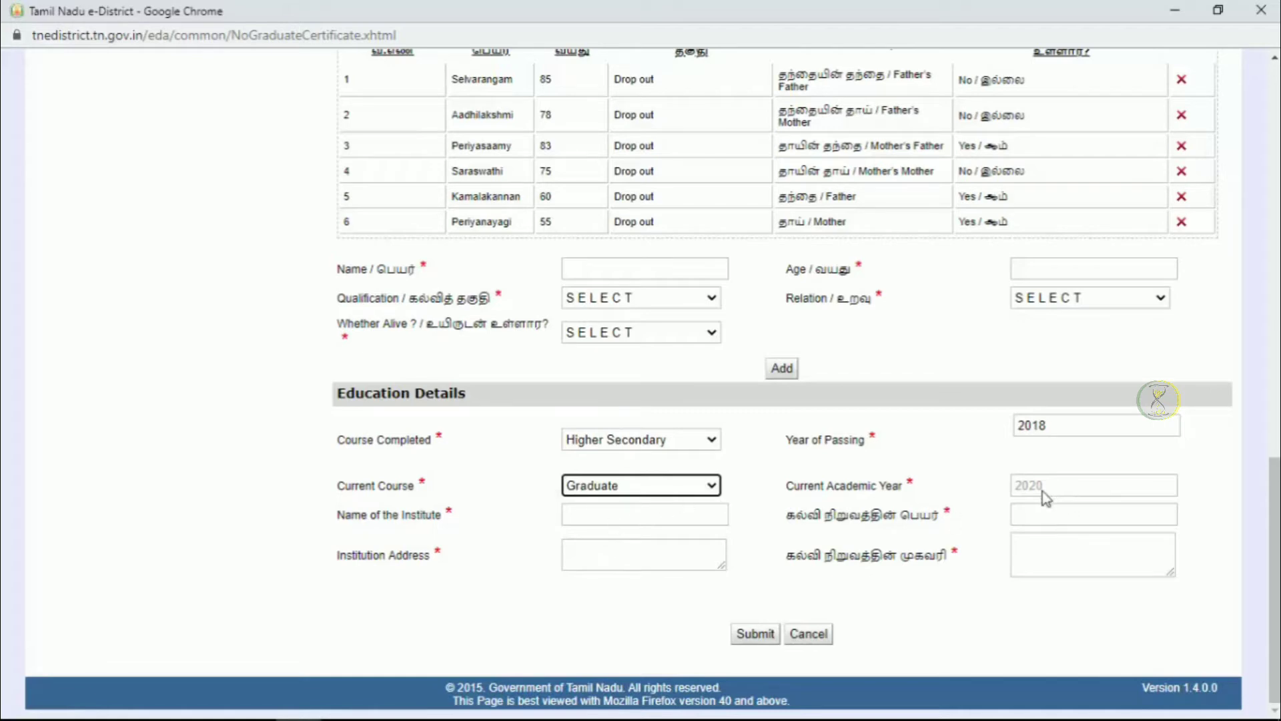
# Enter institute name 'thiruvalluvar university' and institution address 'Cuddalore', letting the Tamil fields fill.
pyautogui.click(604, 514)
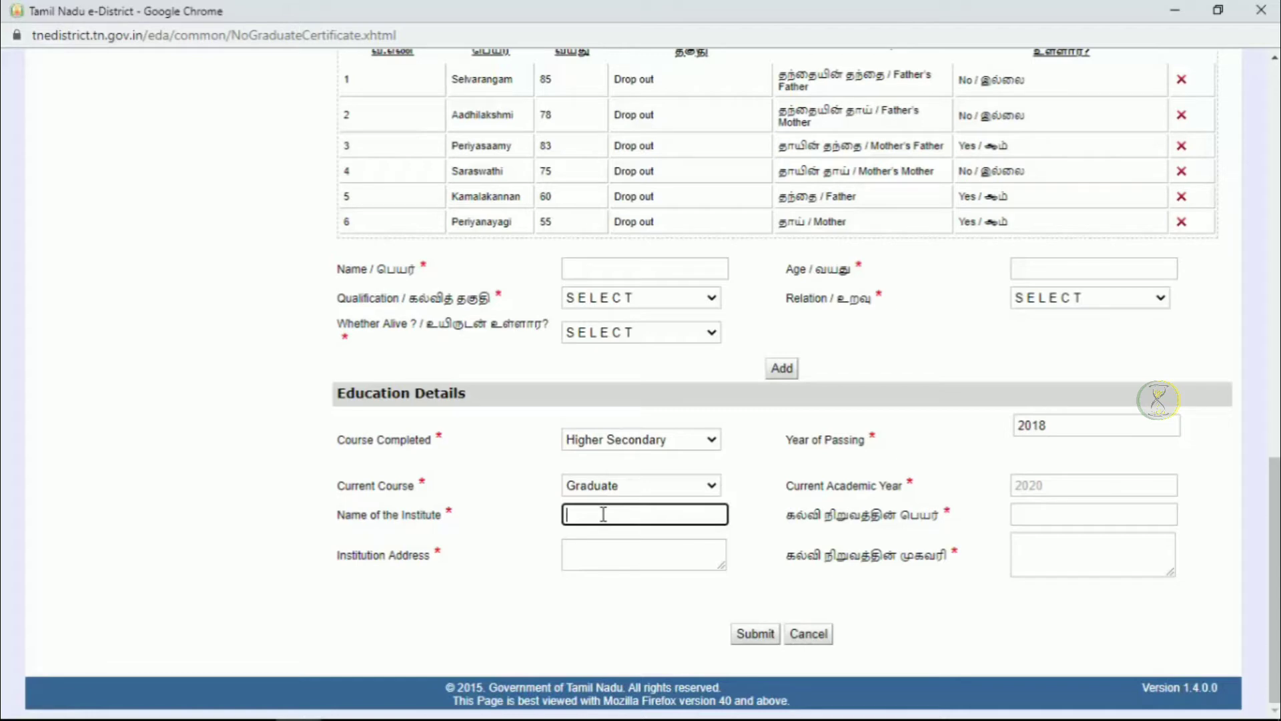
pyautogui.write('thiruvalluvar univ')
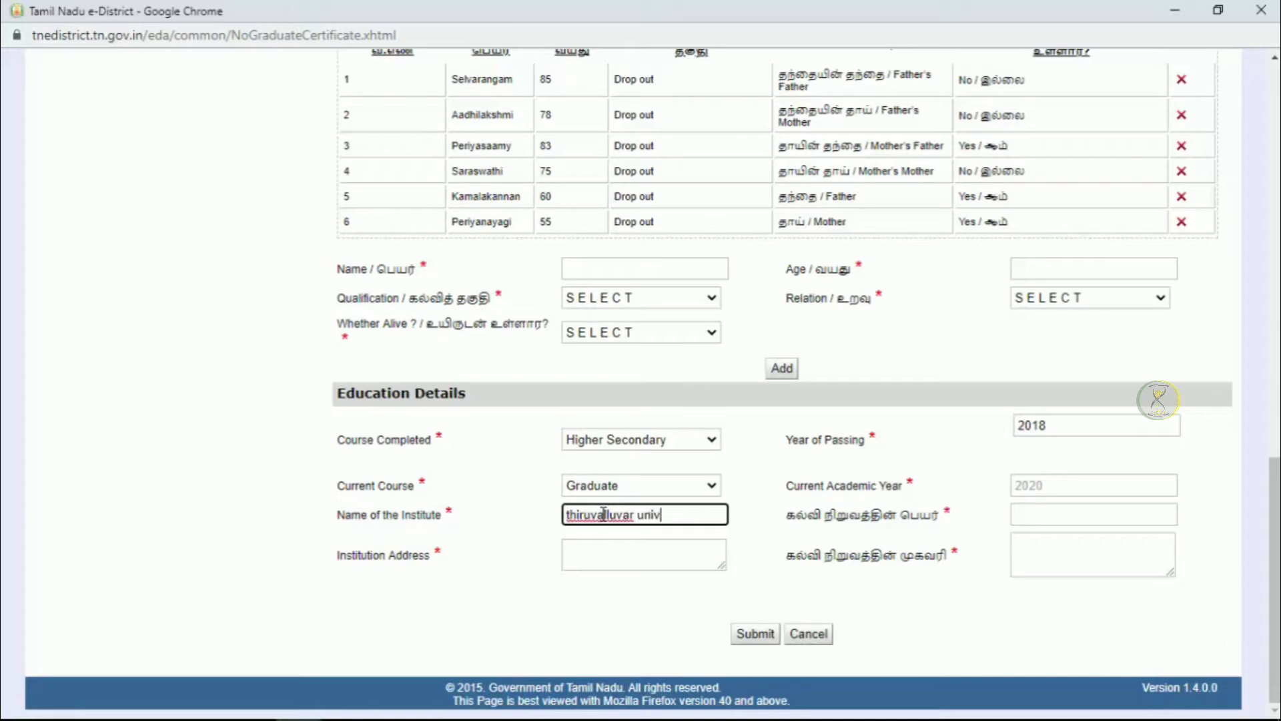
pyautogui.write('ersity')
pyautogui.moveTo(718, 519); pyautogui.dragTo(480, 524)
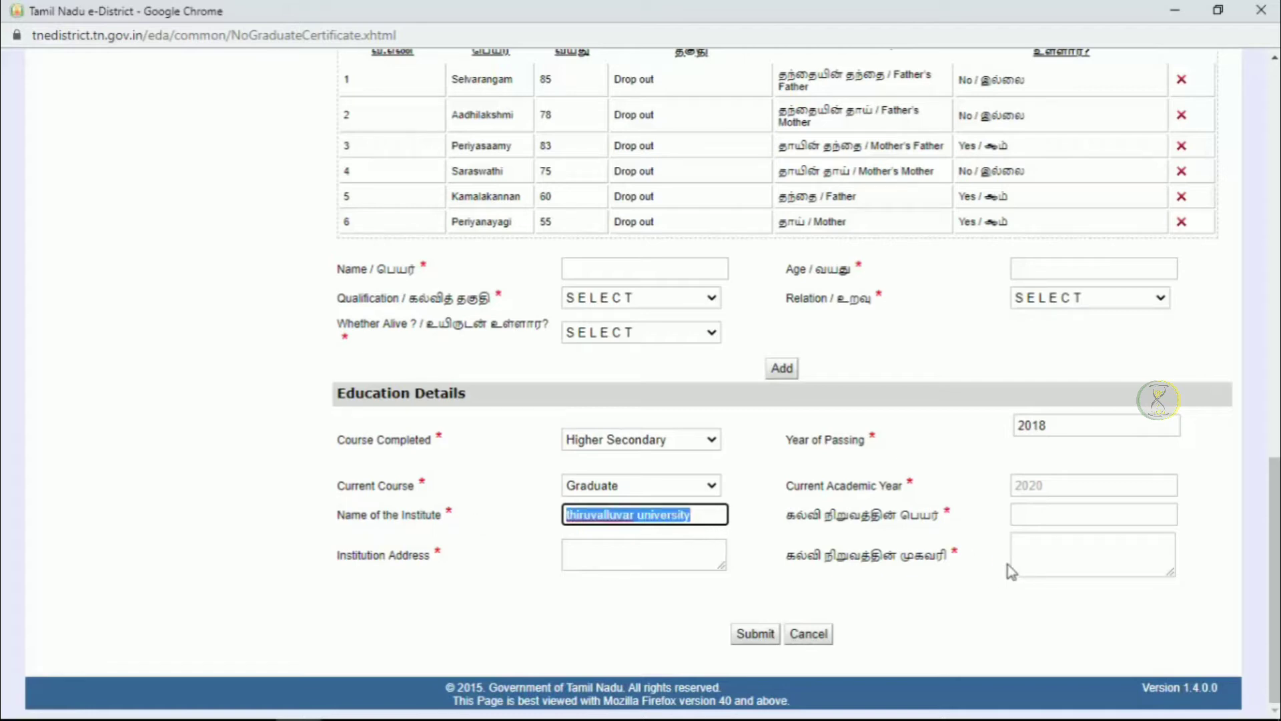
pyautogui.click(1081, 517)
pyautogui.click(605, 551)
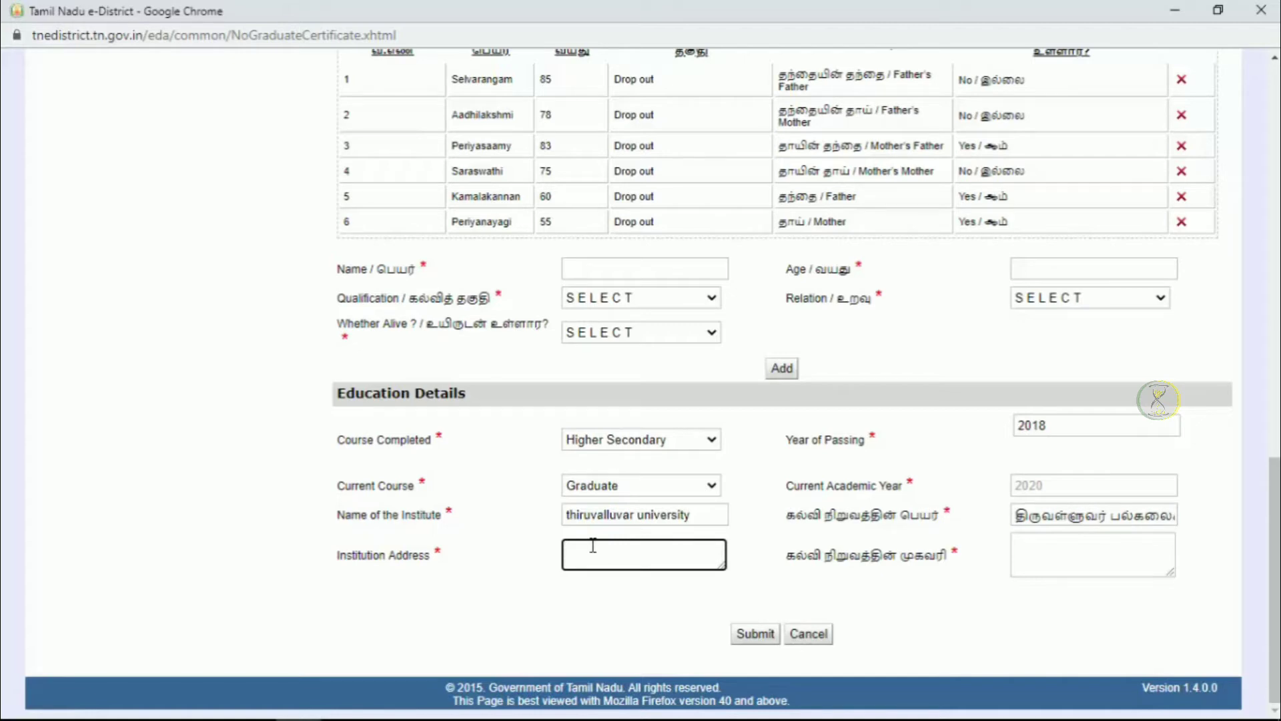
pyautogui.write('Cuddalore')
pyautogui.click(1038, 563)
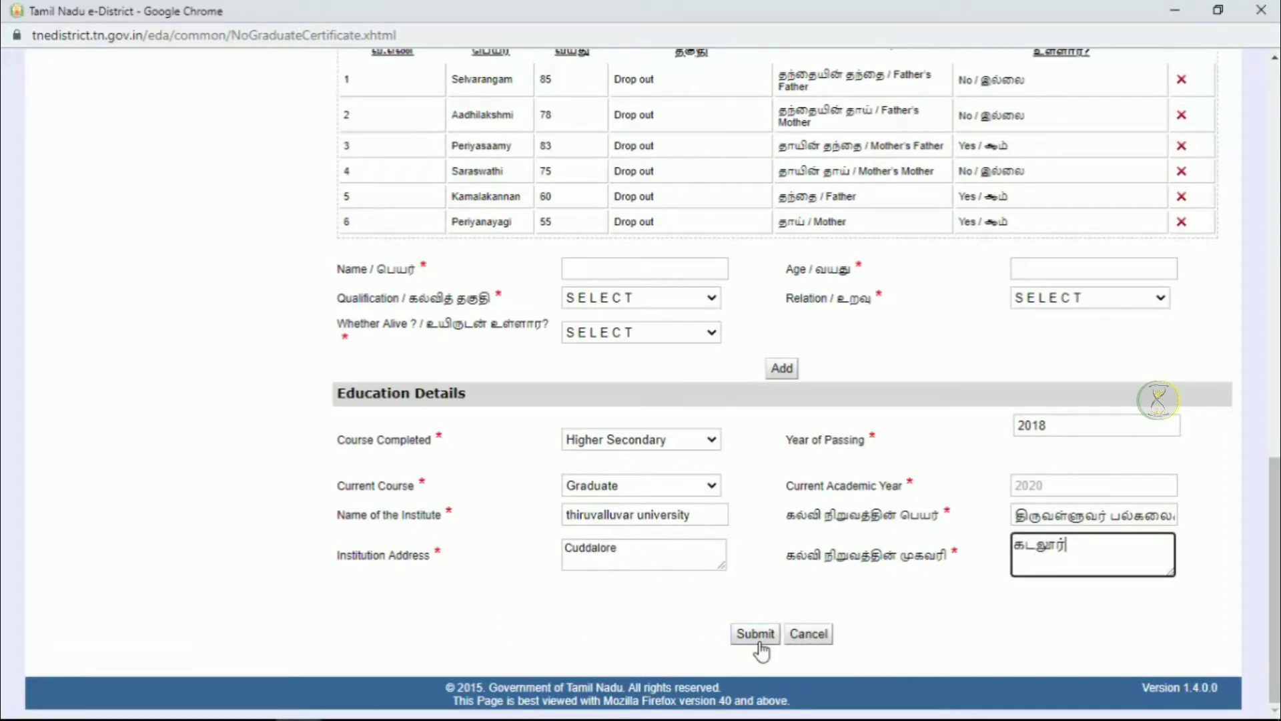
pyautogui.scroll(3, 470, 279)
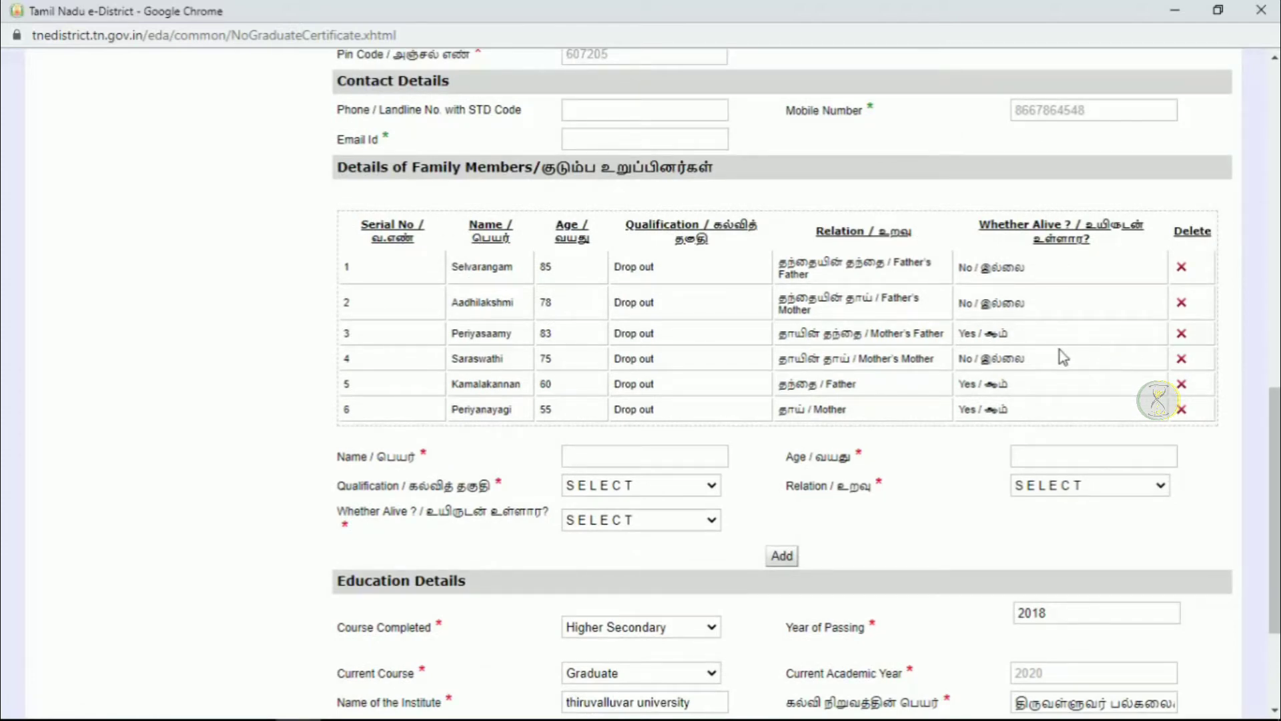
pyautogui.scroll(-3, 1059, 358)
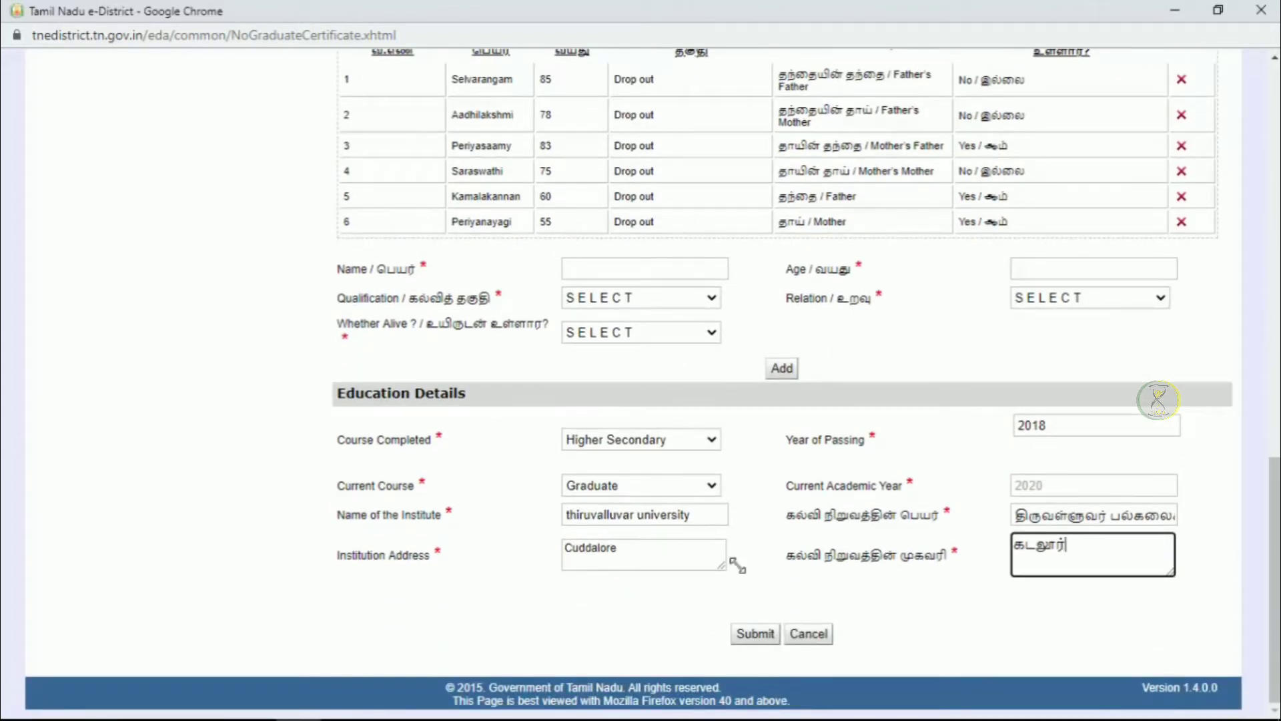
# Submit the application form and review the List of Documents with its seven mandatory documents.
pyautogui.click(757, 634)
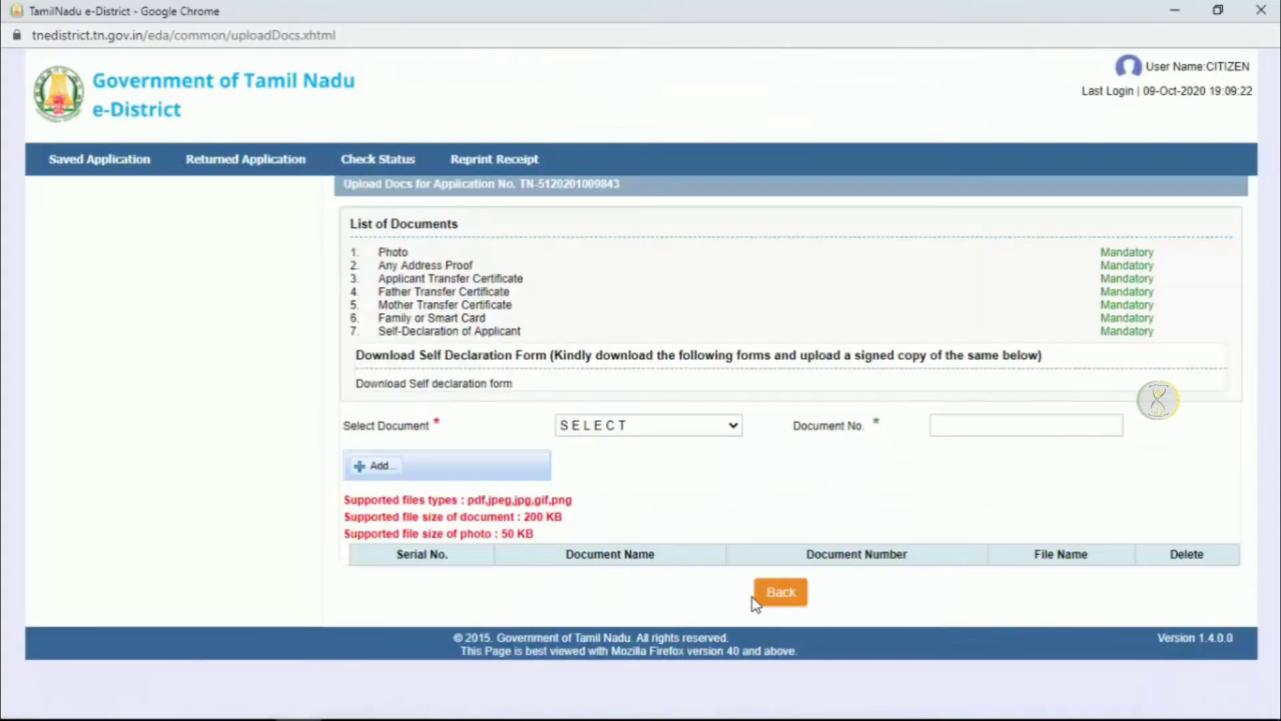
pyautogui.moveTo(353, 224); pyautogui.dragTo(473, 225)
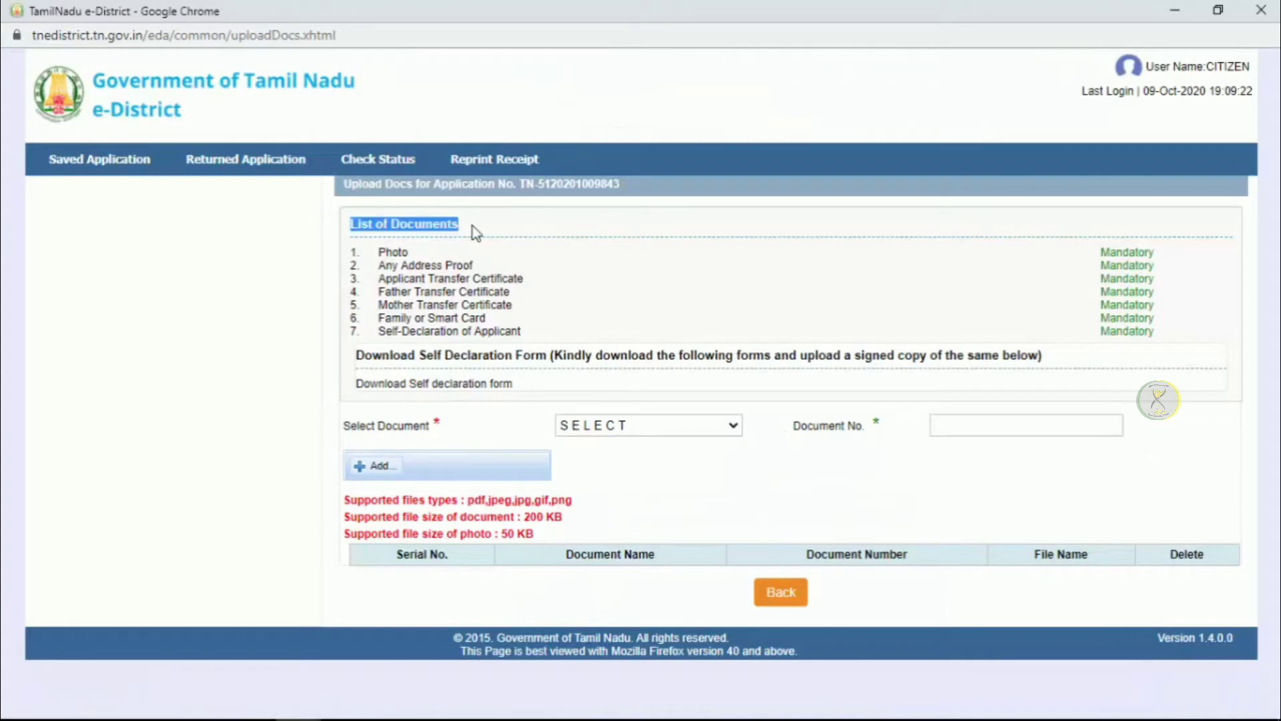
pyautogui.click(486, 227)
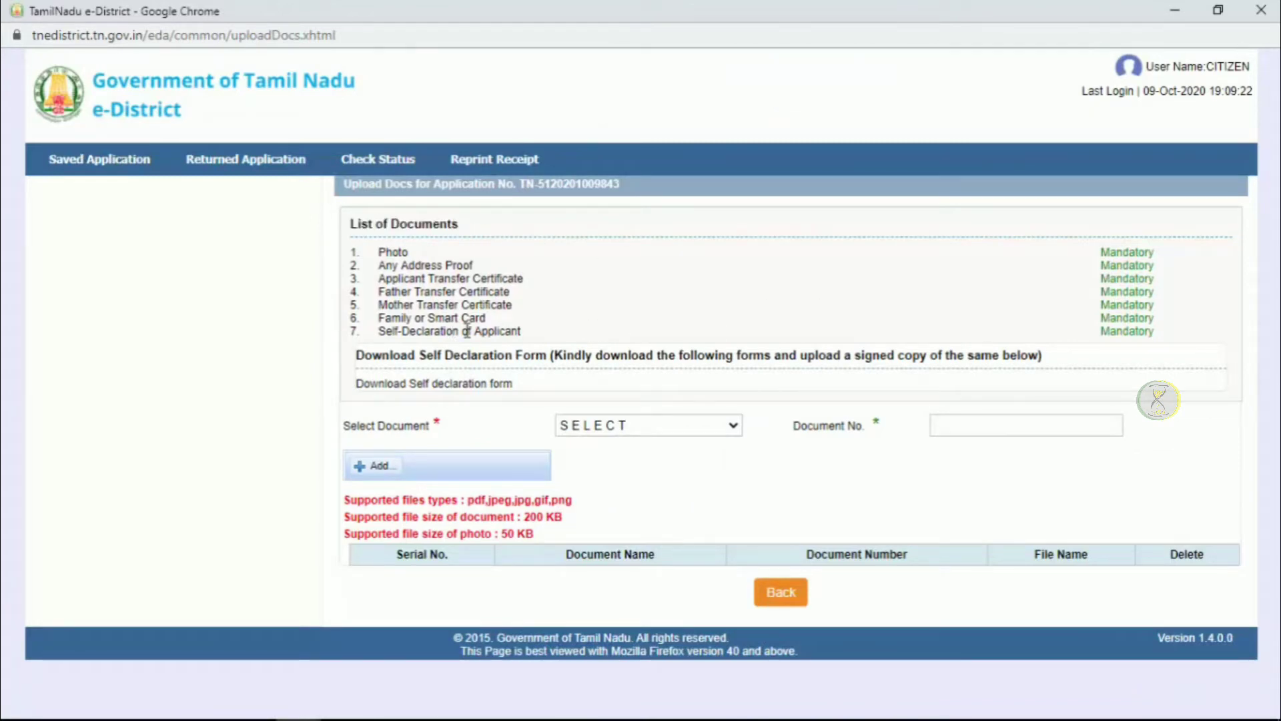
pyautogui.moveTo(379, 251); pyautogui.dragTo(968, 351)
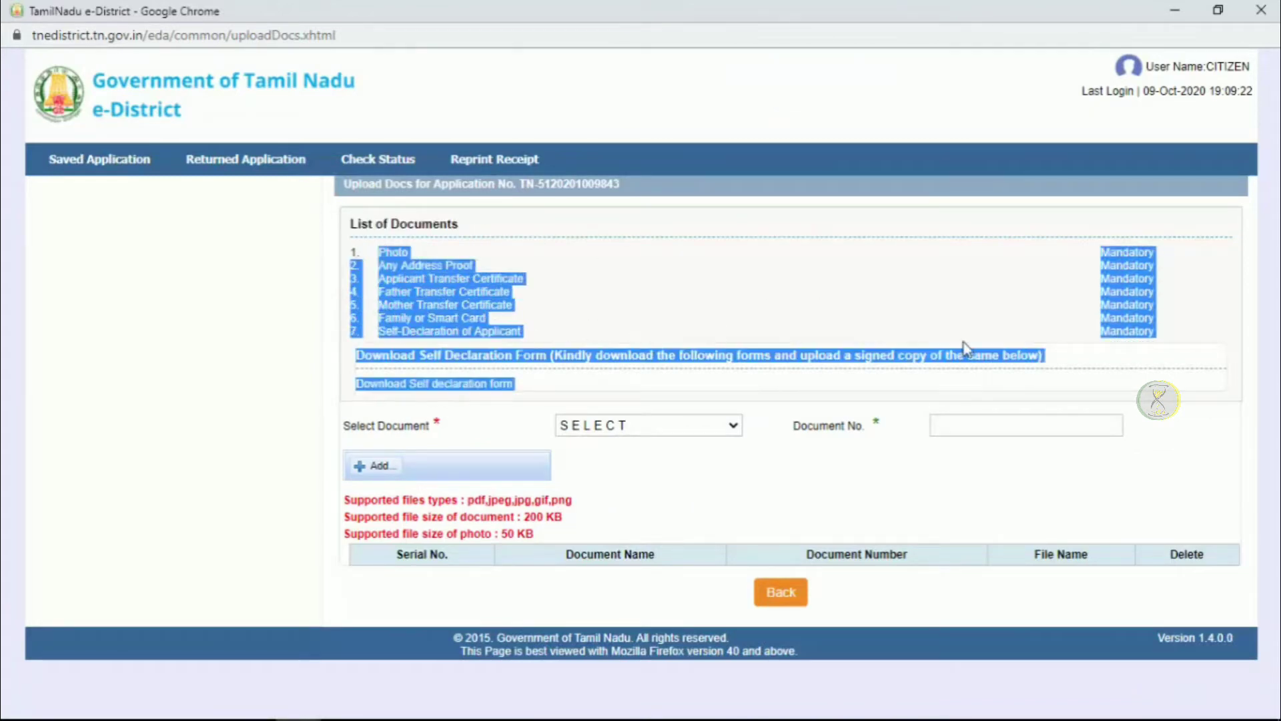
pyautogui.click(1082, 332)
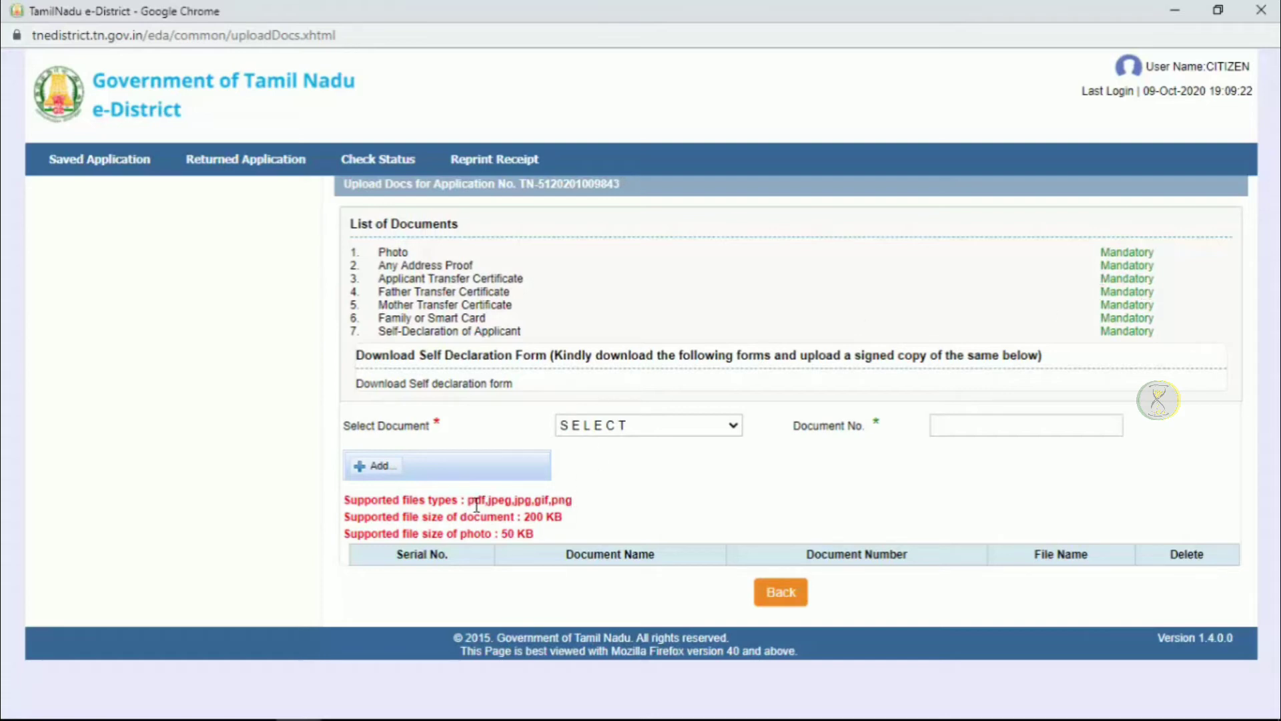
# Review the supported file types, the 200 KB document limit and the 50 KB photo limit.
pyautogui.moveTo(467, 502); pyautogui.dragTo(575, 499)
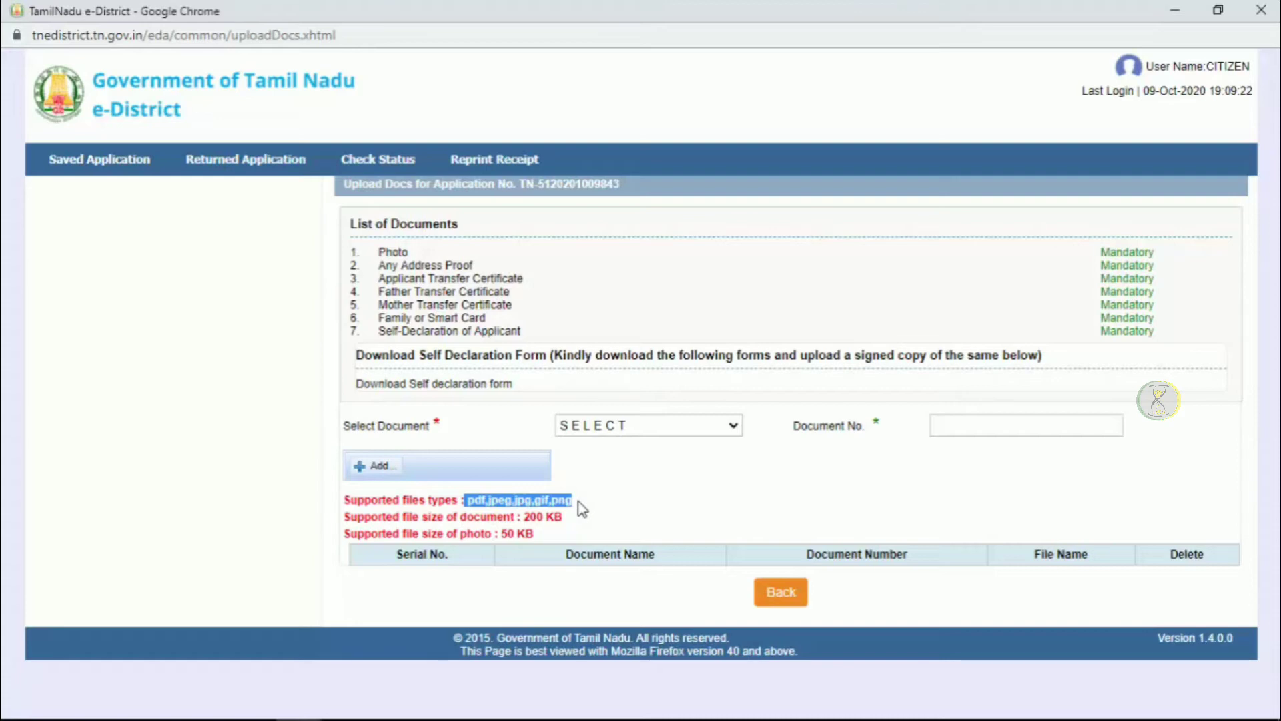
pyautogui.click(581, 513)
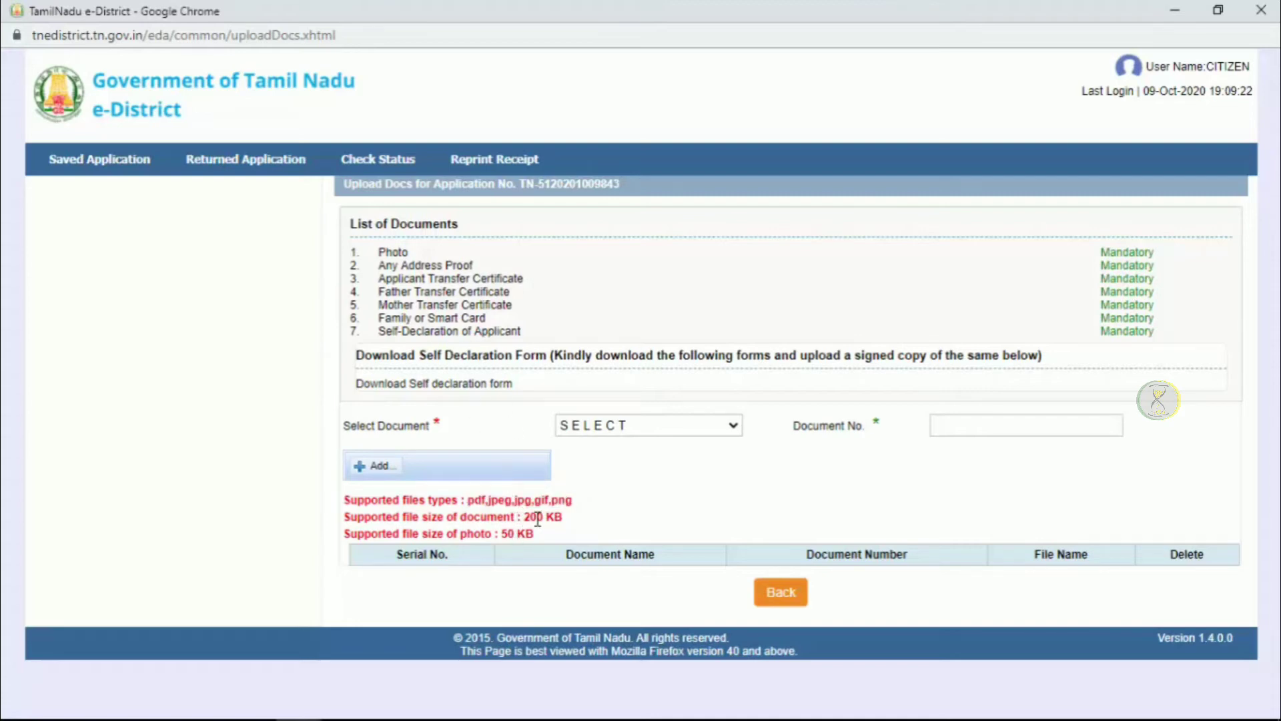
pyautogui.moveTo(521, 518); pyautogui.dragTo(566, 519)
pyautogui.click(577, 520)
pyautogui.doubleClick(400, 251)
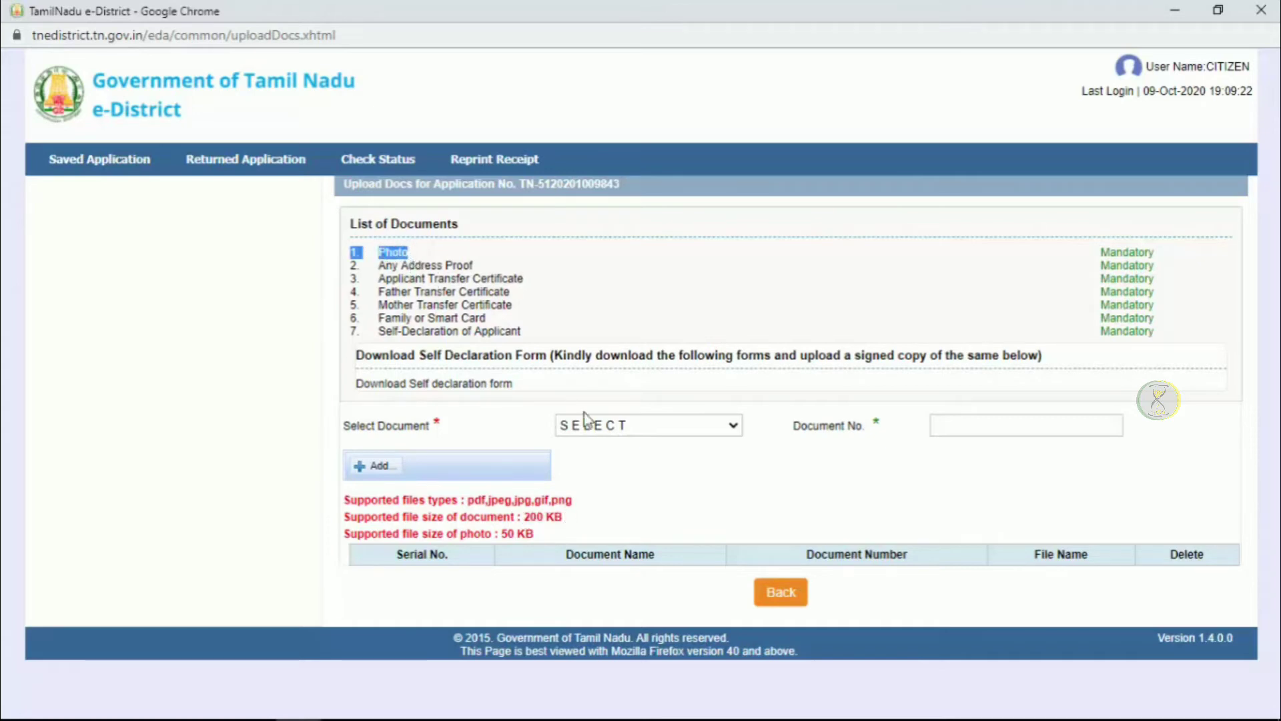
pyautogui.moveTo(502, 533); pyautogui.dragTo(527, 535)
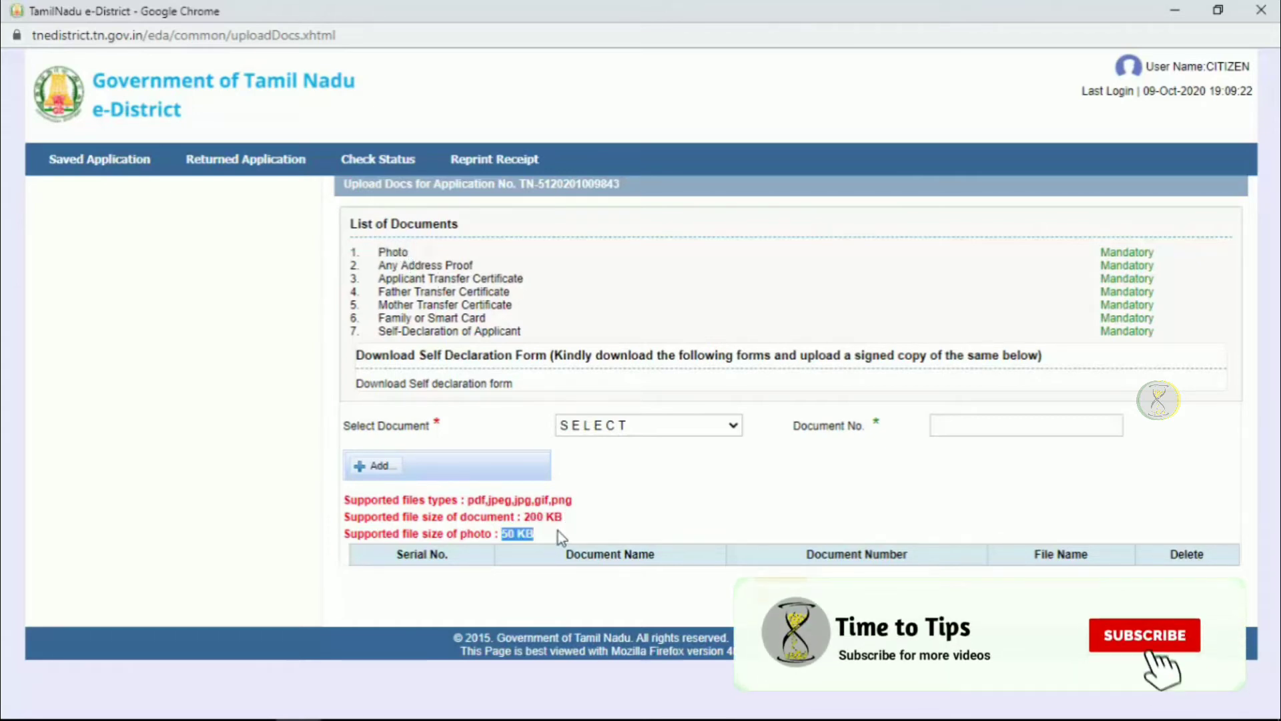
pyautogui.click(558, 530)
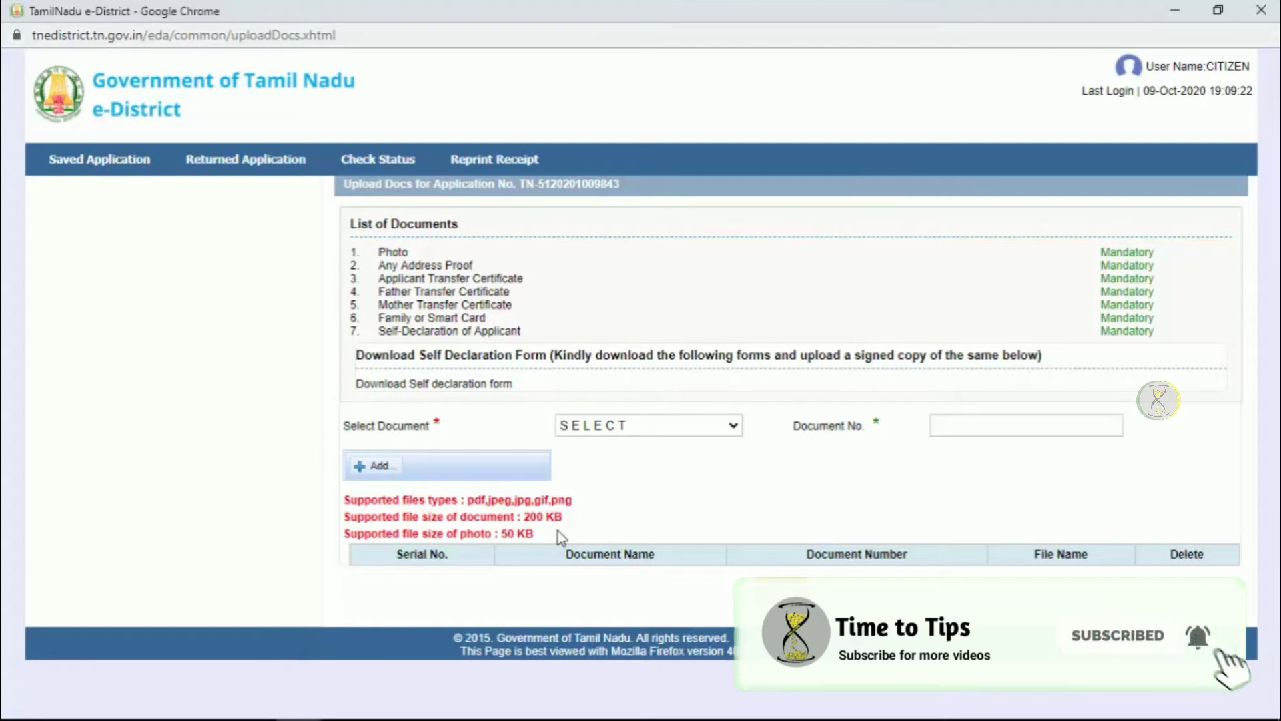
# Select Photo as the document type with document number 1.
pyautogui.click(629, 430)
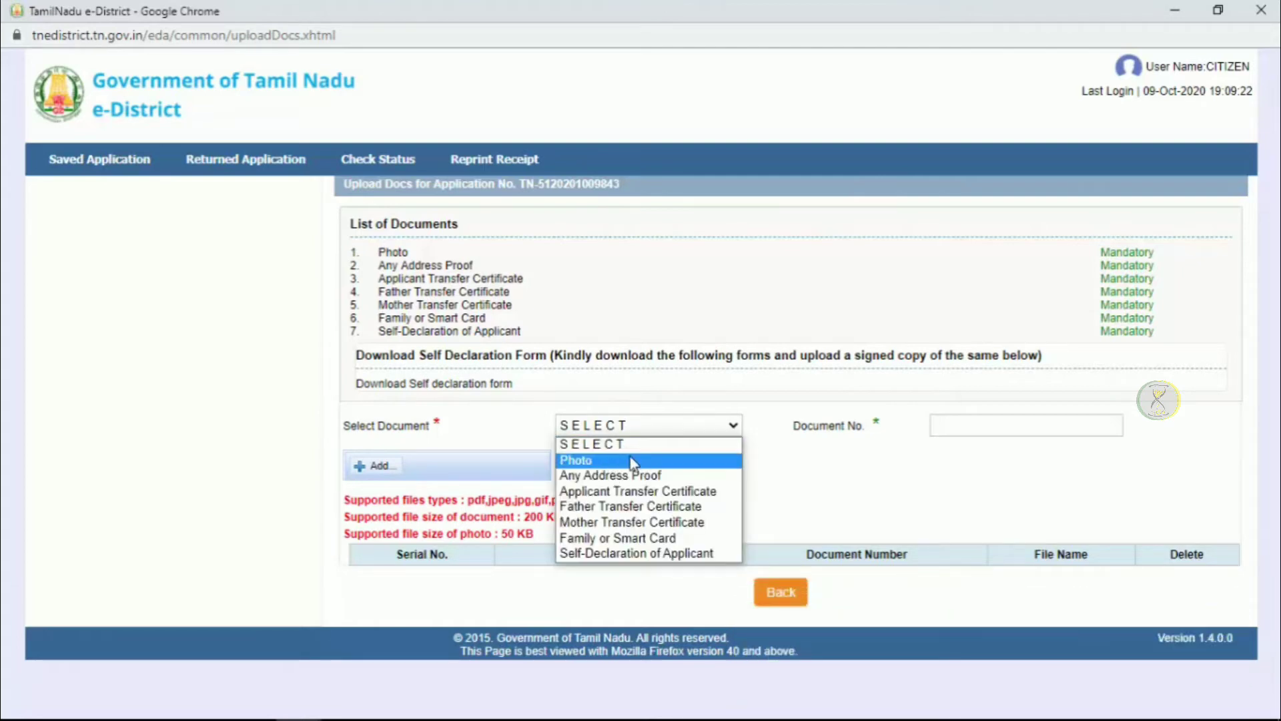
pyautogui.click(631, 462)
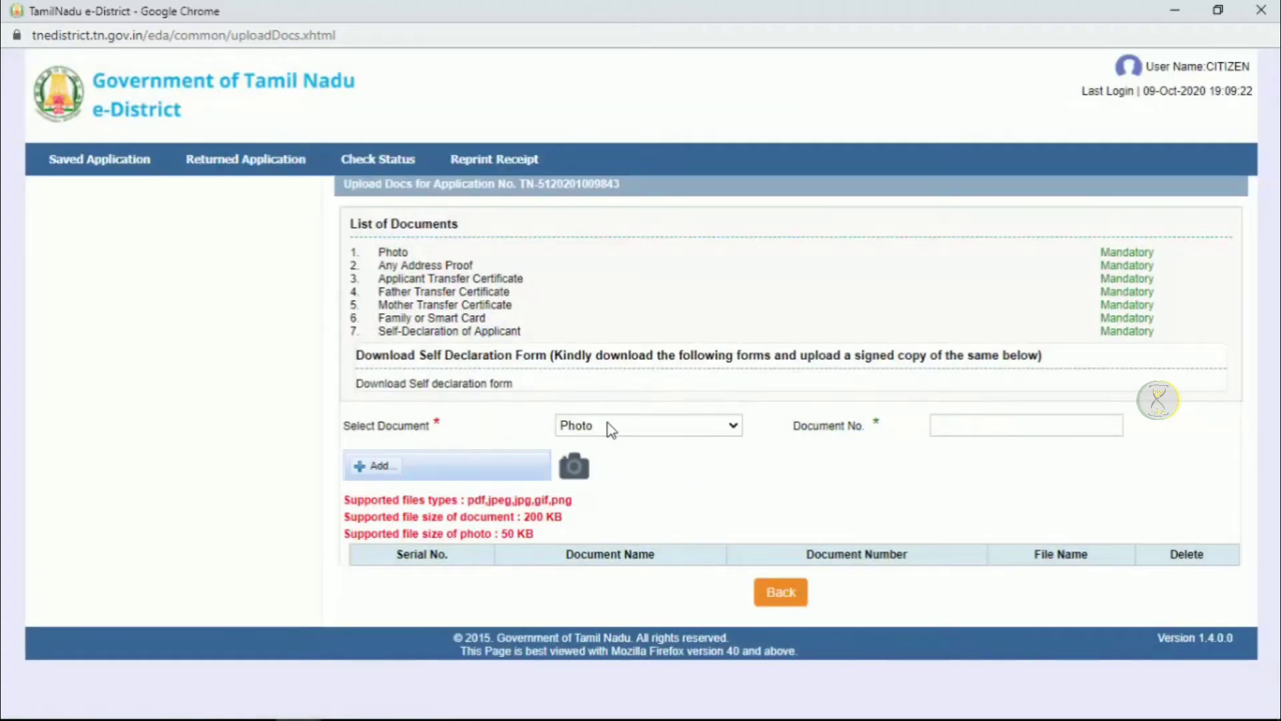
pyautogui.click(992, 423)
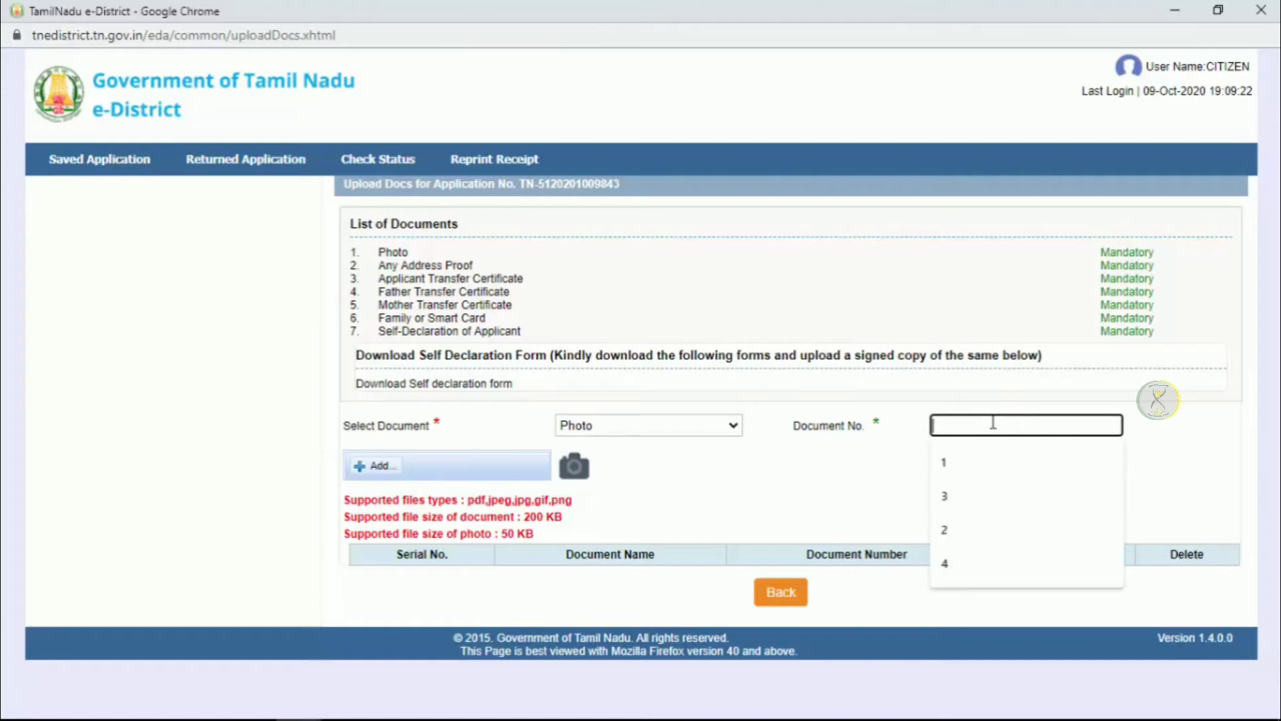
pyautogui.write('1')
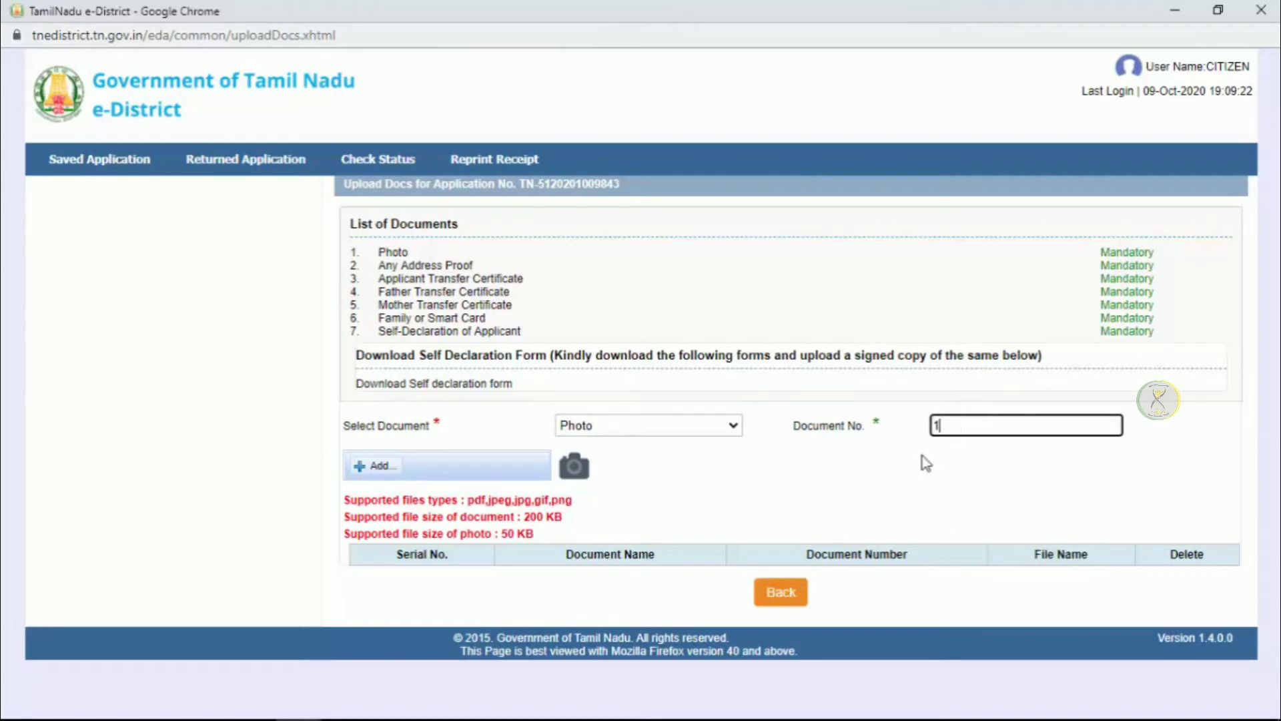
# Attach the net-p file from the New folder, upload it, and check the new Photo row.
pyautogui.click(379, 467)
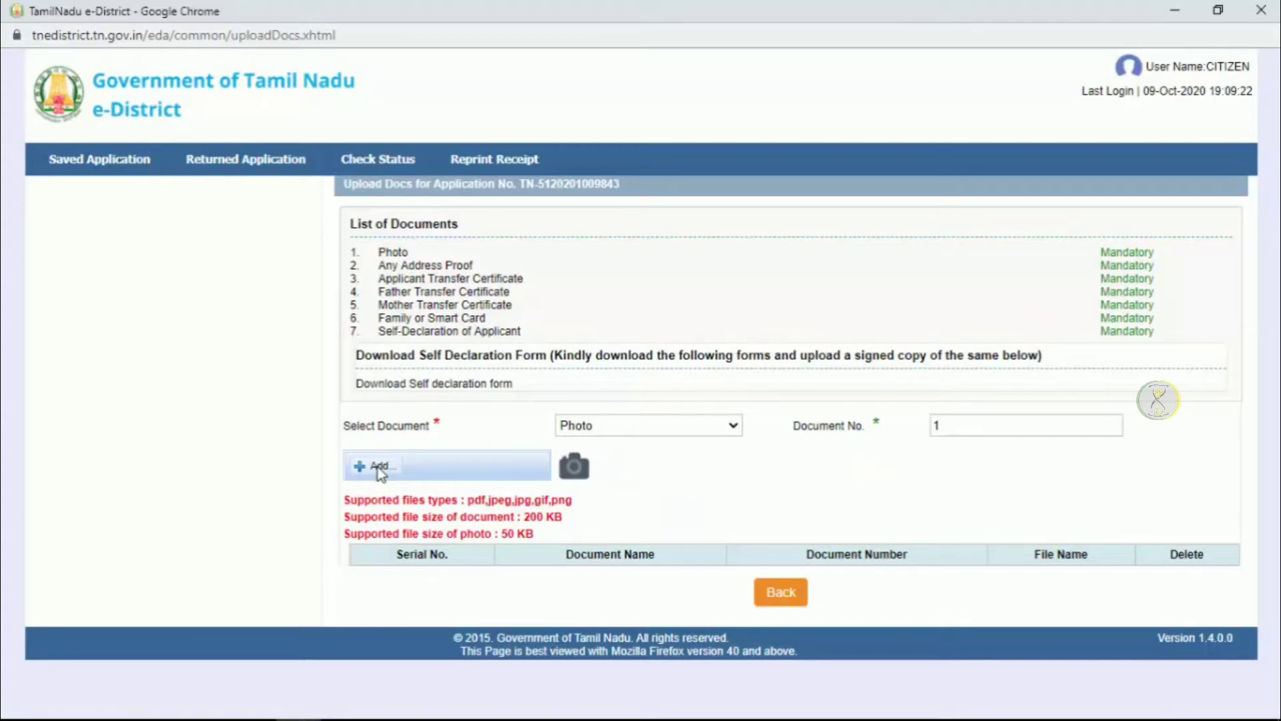
pyautogui.click(377, 467)
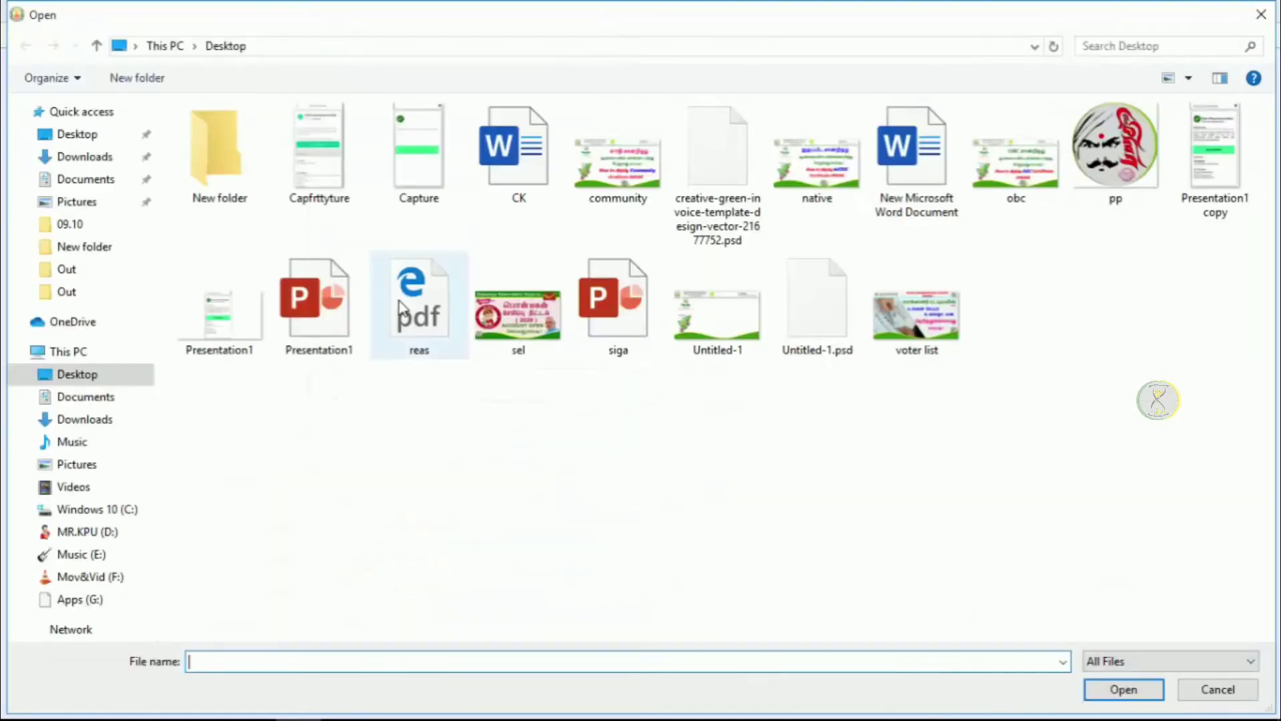
pyautogui.doubleClick(204, 190)
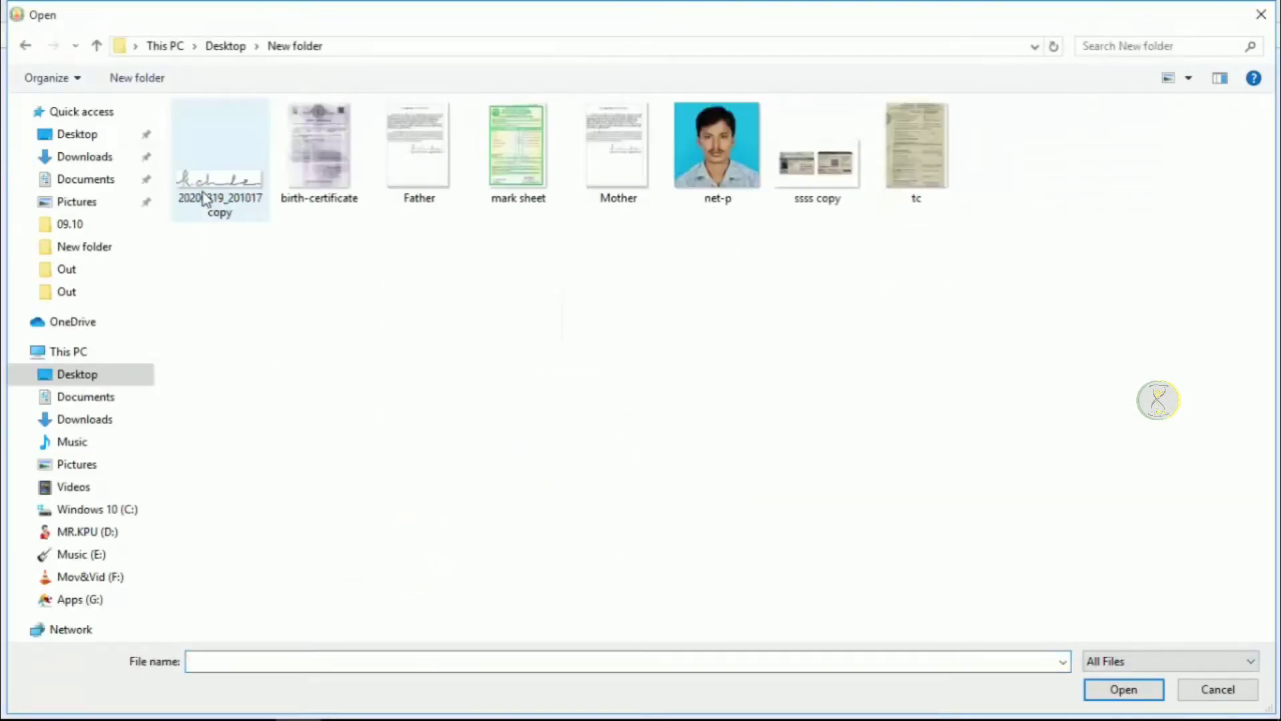
pyautogui.click(704, 187)
pyautogui.doubleClick(705, 187)
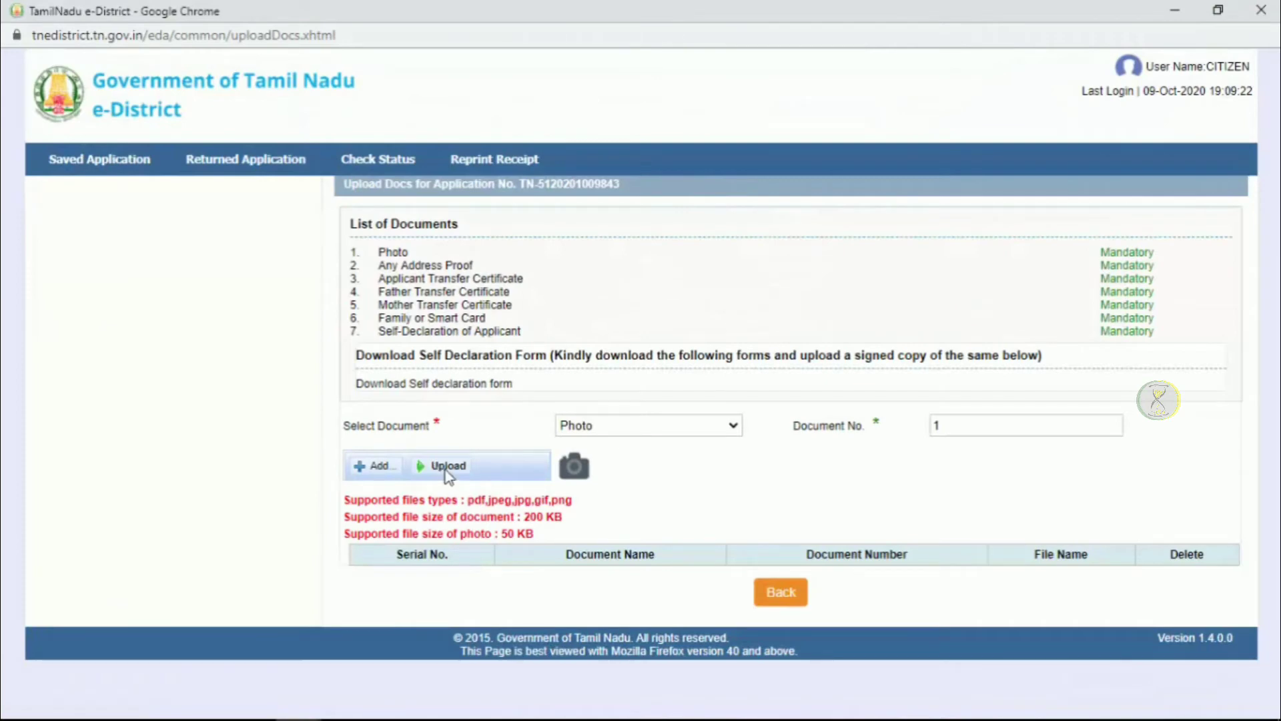
pyautogui.click(447, 467)
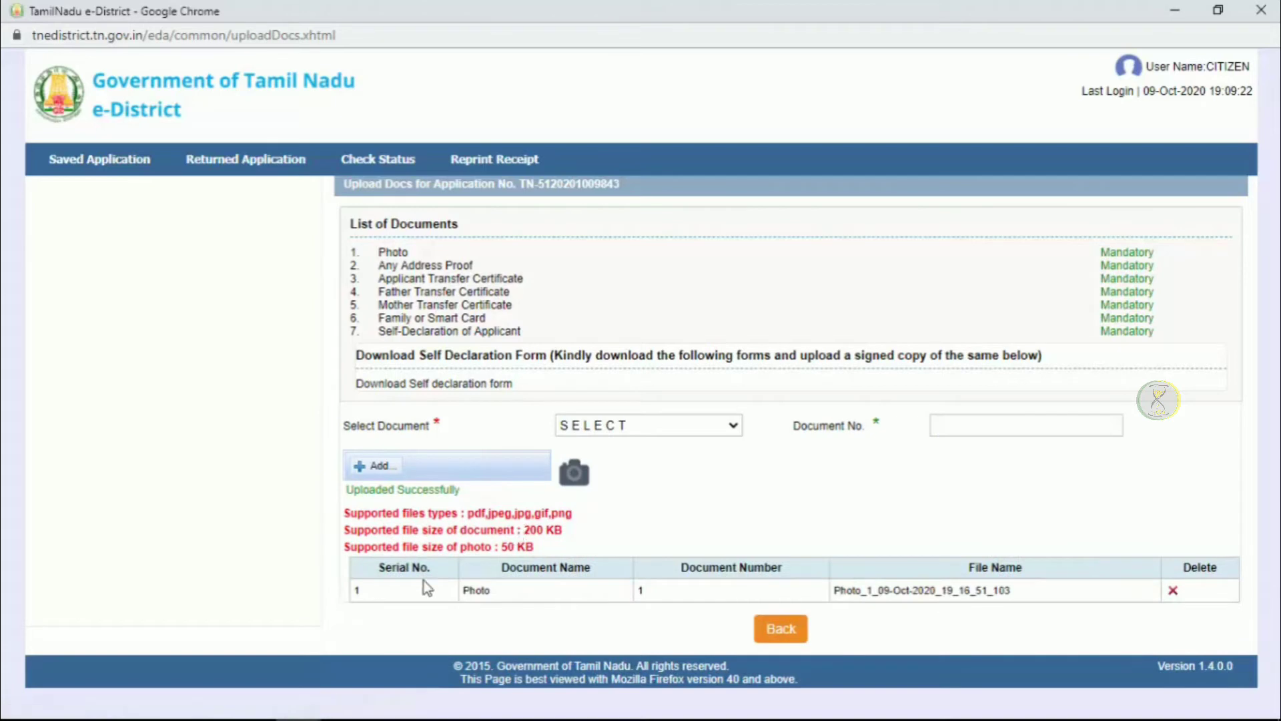
pyautogui.moveTo(354, 592); pyautogui.dragTo(1065, 587)
pyautogui.click(1064, 594)
pyautogui.moveTo(378, 266); pyautogui.dragTo(473, 265)
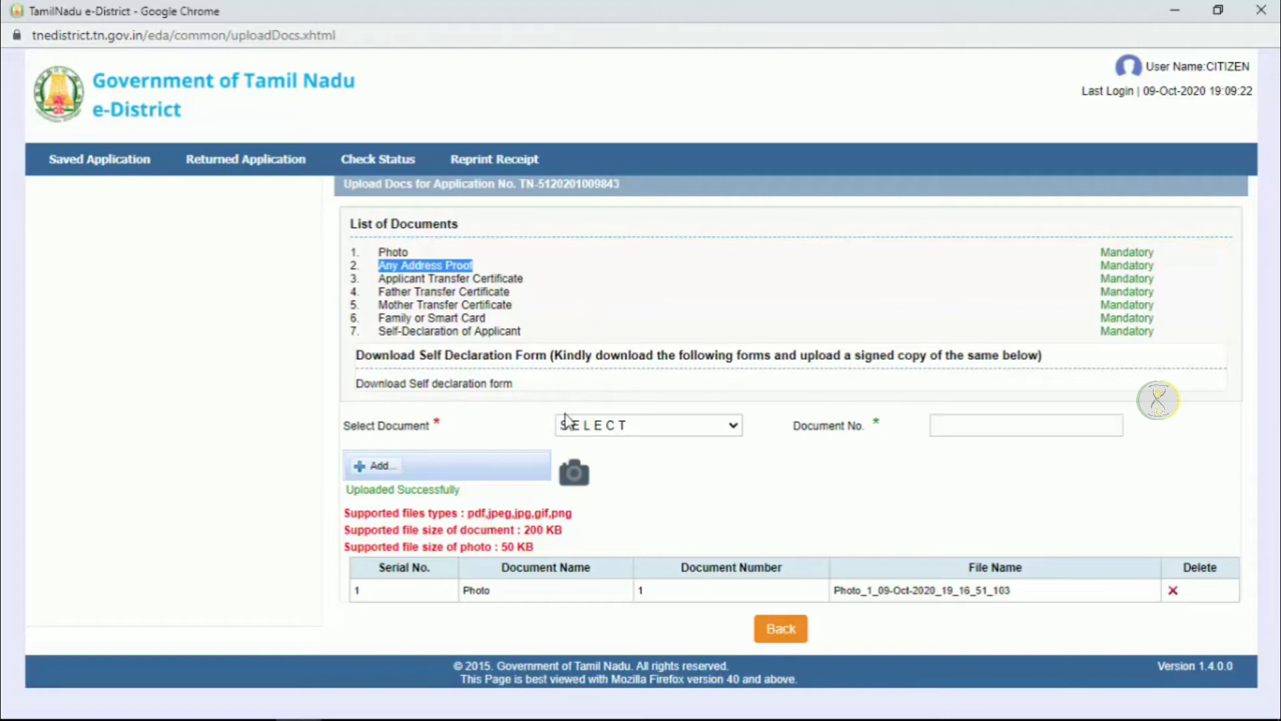
# Upload the 'ssss copy' file as Any Address Proof with document number 2, then check row 2.
pyautogui.click(606, 427)
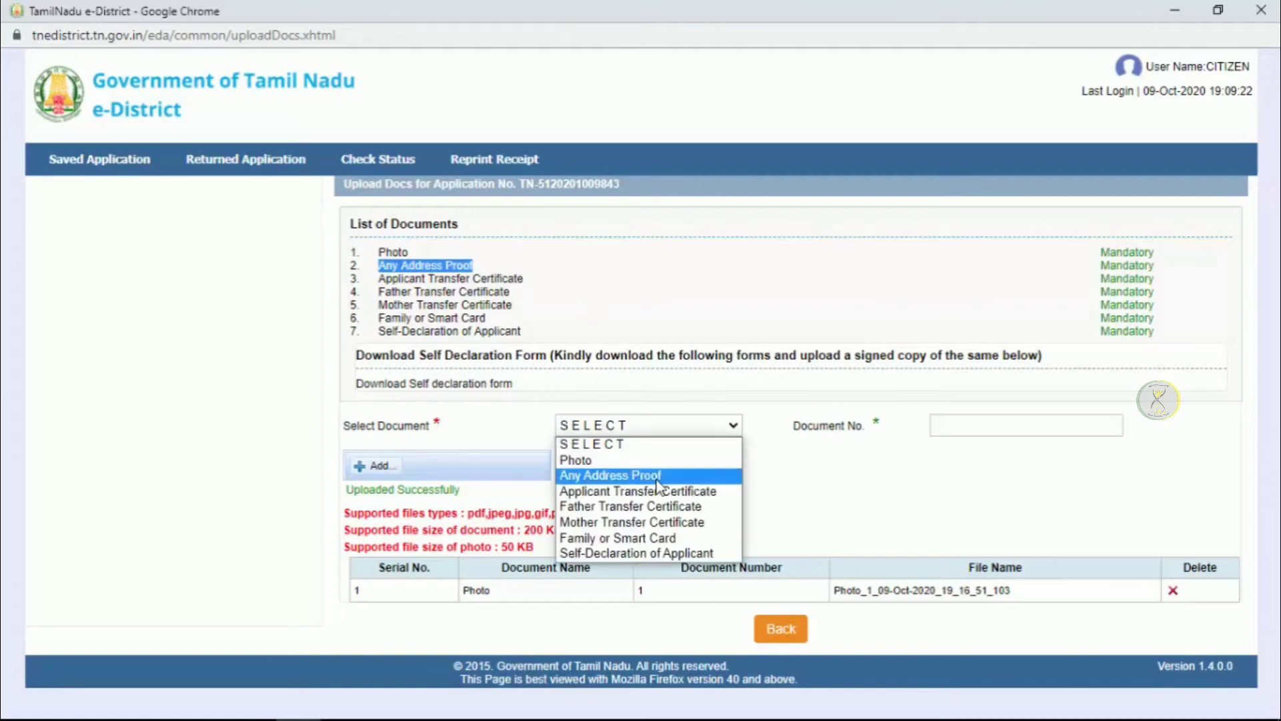
pyautogui.click(692, 475)
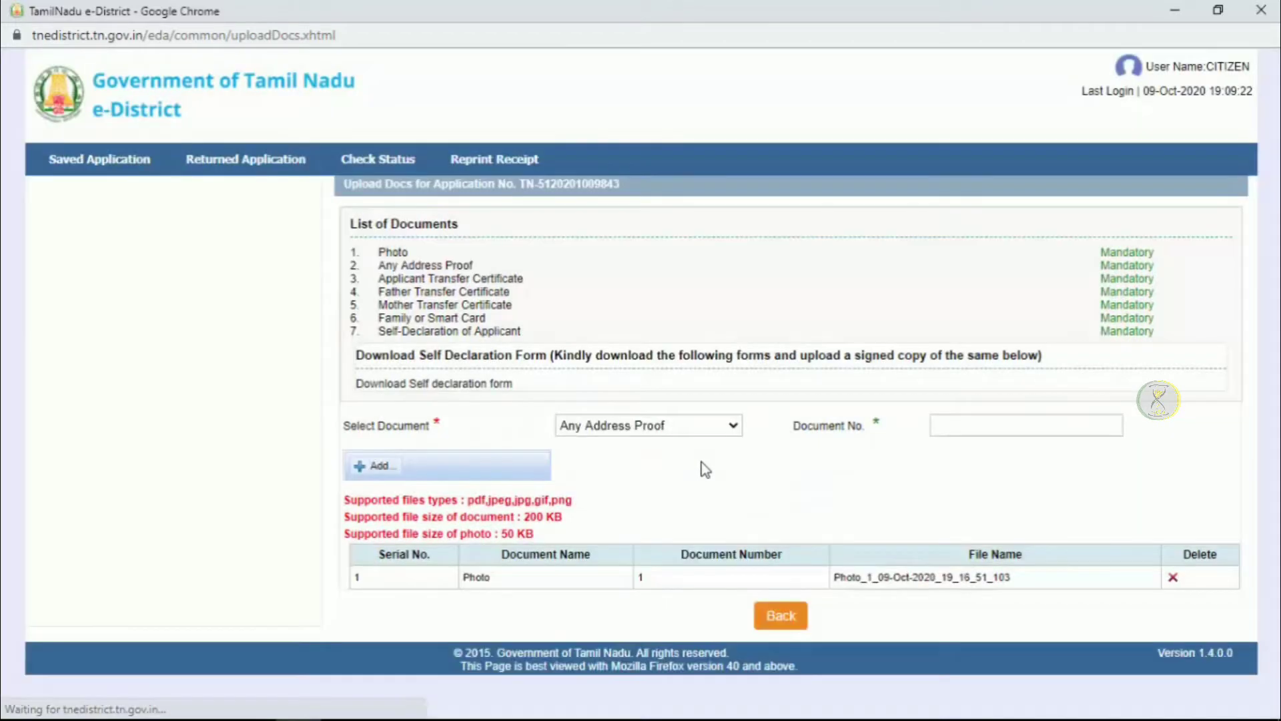
pyautogui.click(952, 421)
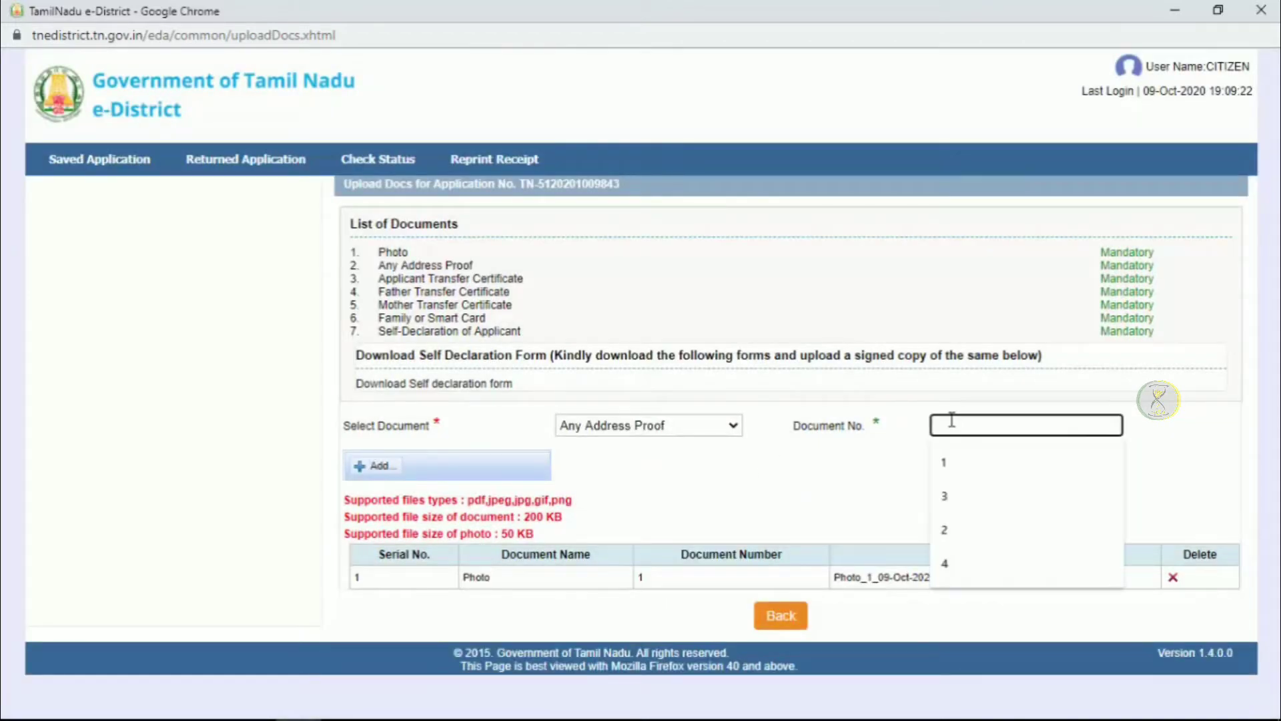
pyautogui.write('2')
pyautogui.click(931, 453)
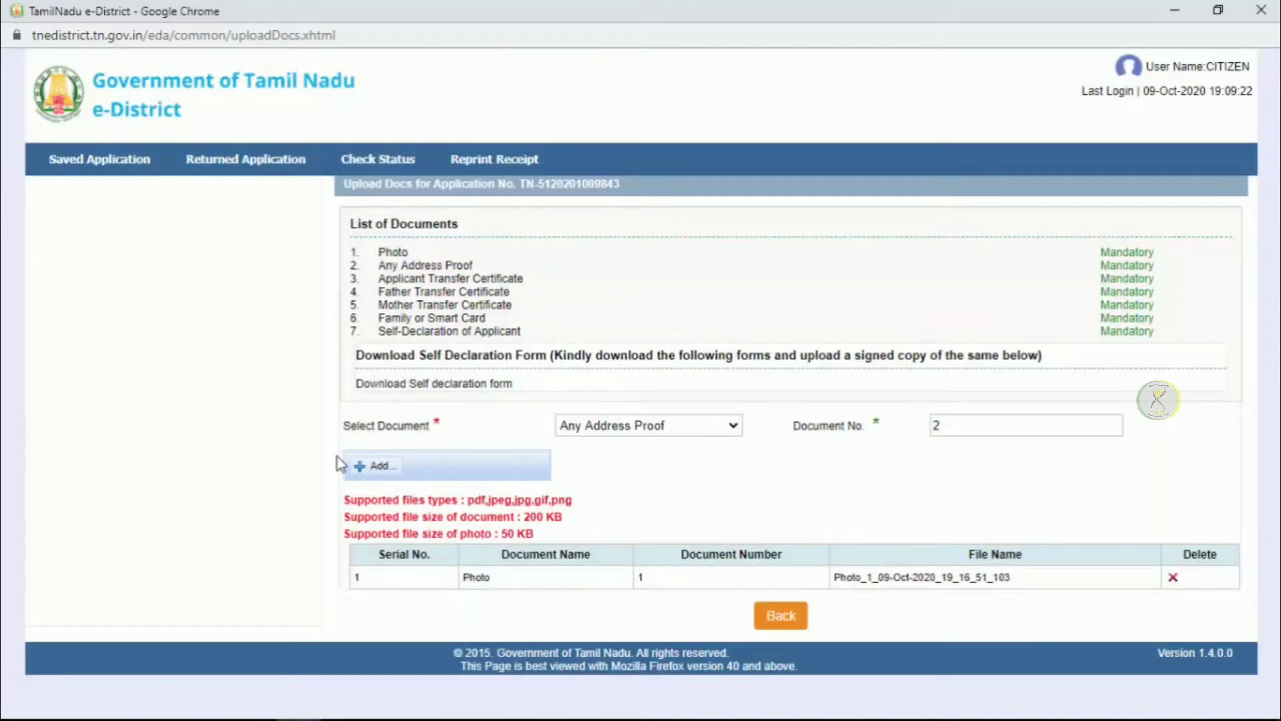
pyautogui.click(371, 466)
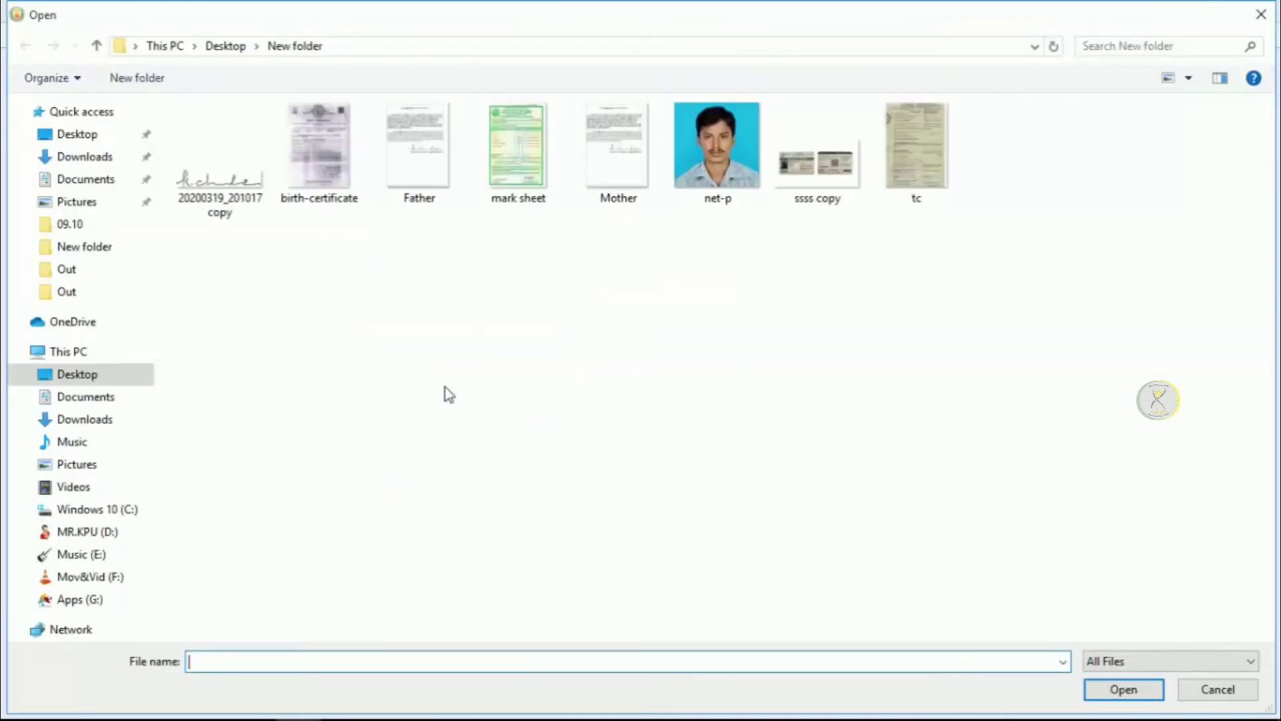
pyautogui.click(819, 195)
pyautogui.doubleClick(819, 195)
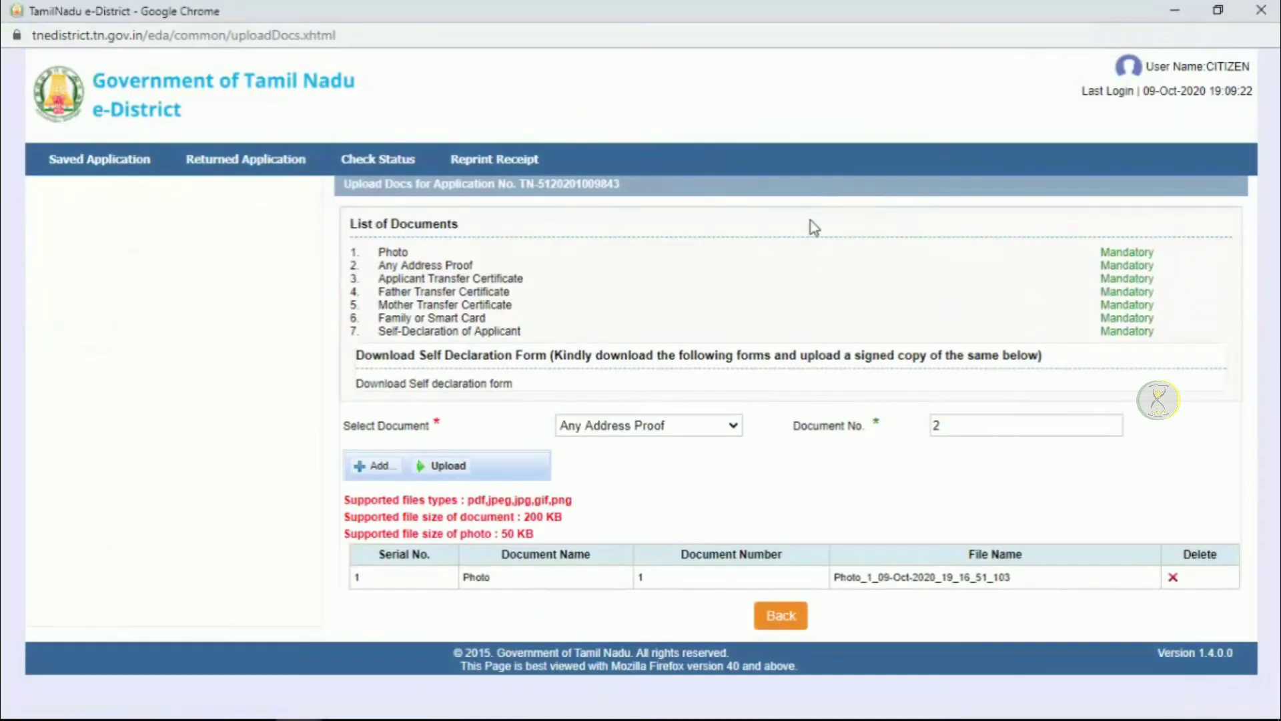
pyautogui.click(445, 465)
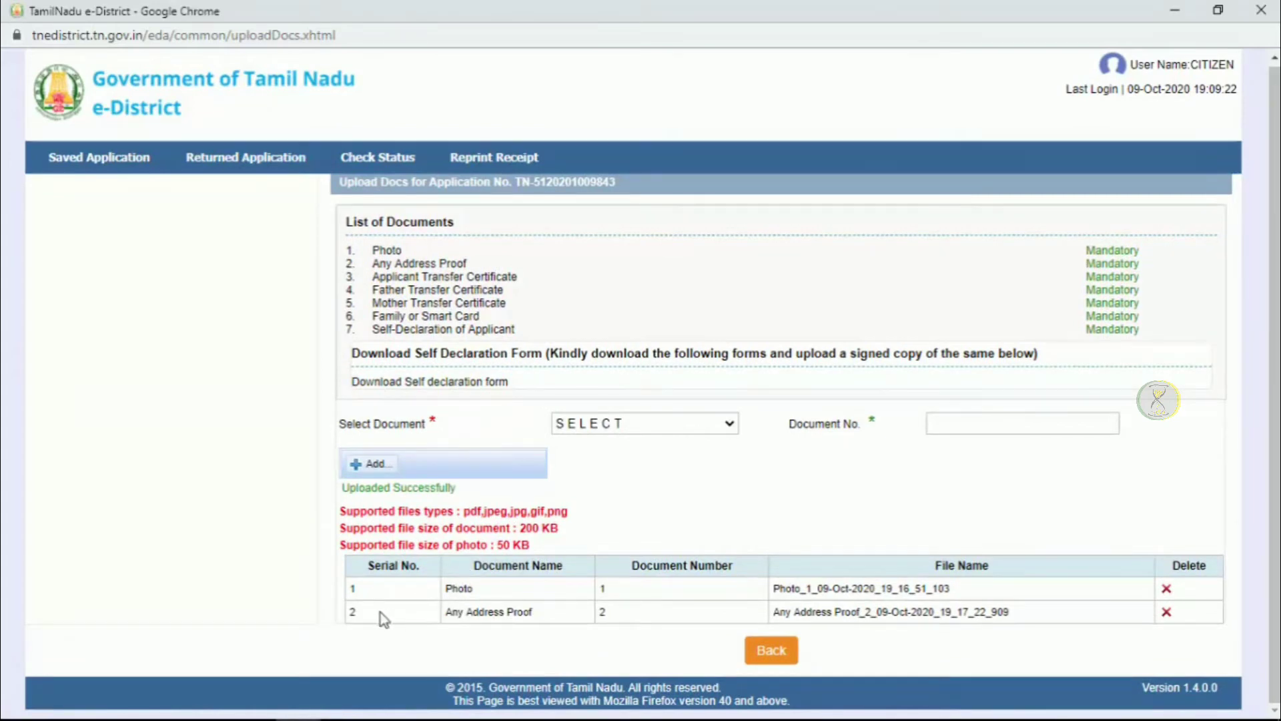
pyautogui.moveTo(354, 610); pyautogui.dragTo(1092, 614)
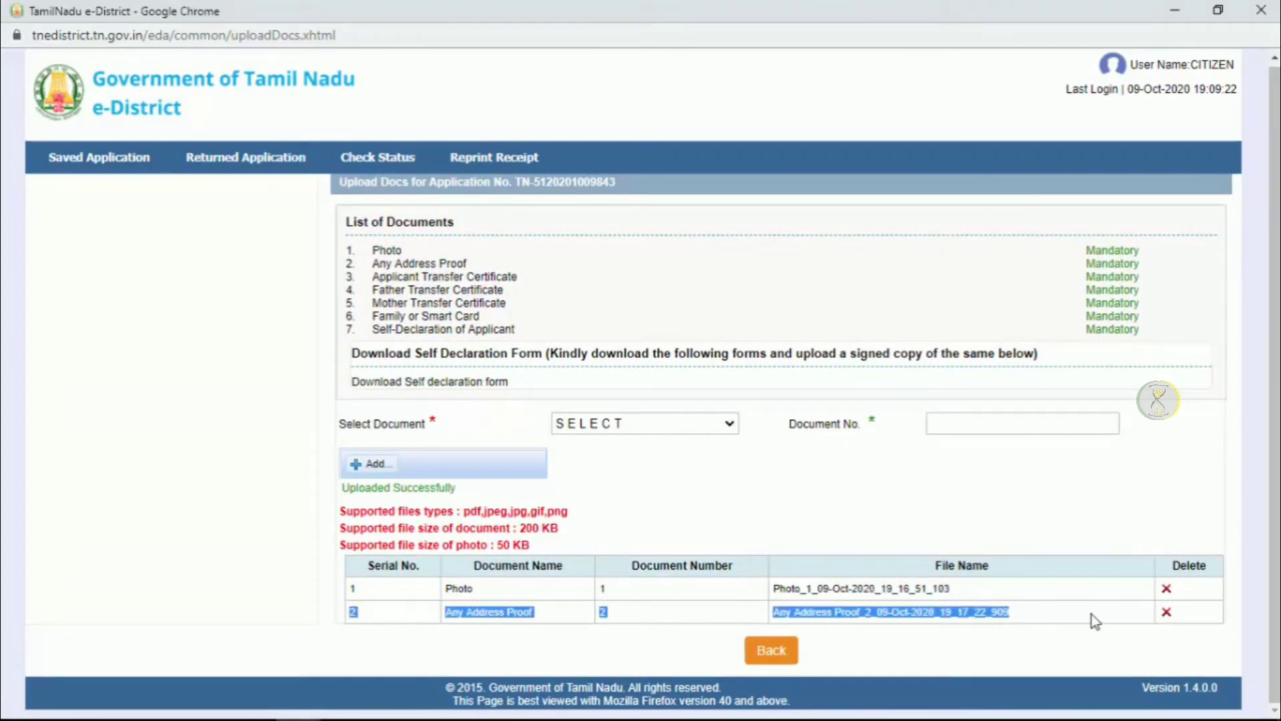
pyautogui.click(376, 281)
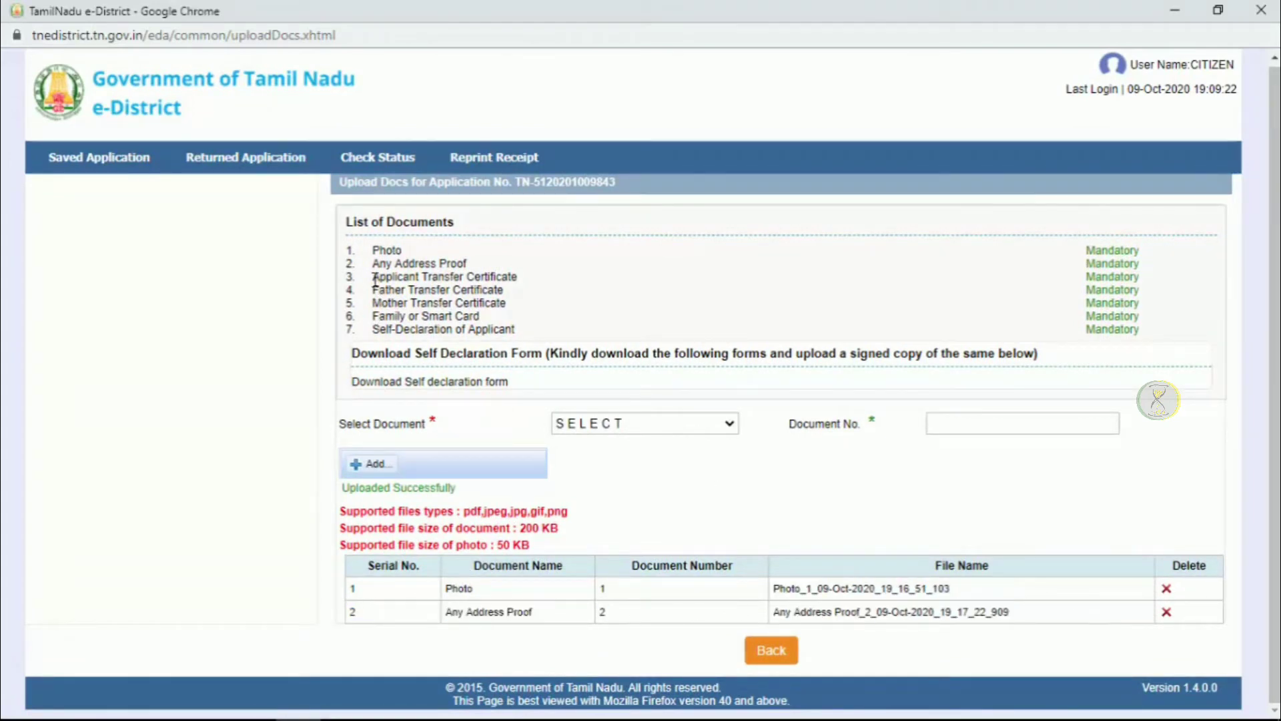
# Upload the 'tc' file as Applicant Transfer Certificate with document number 3, then check row 3.
pyautogui.moveTo(375, 280); pyautogui.dragTo(529, 285)
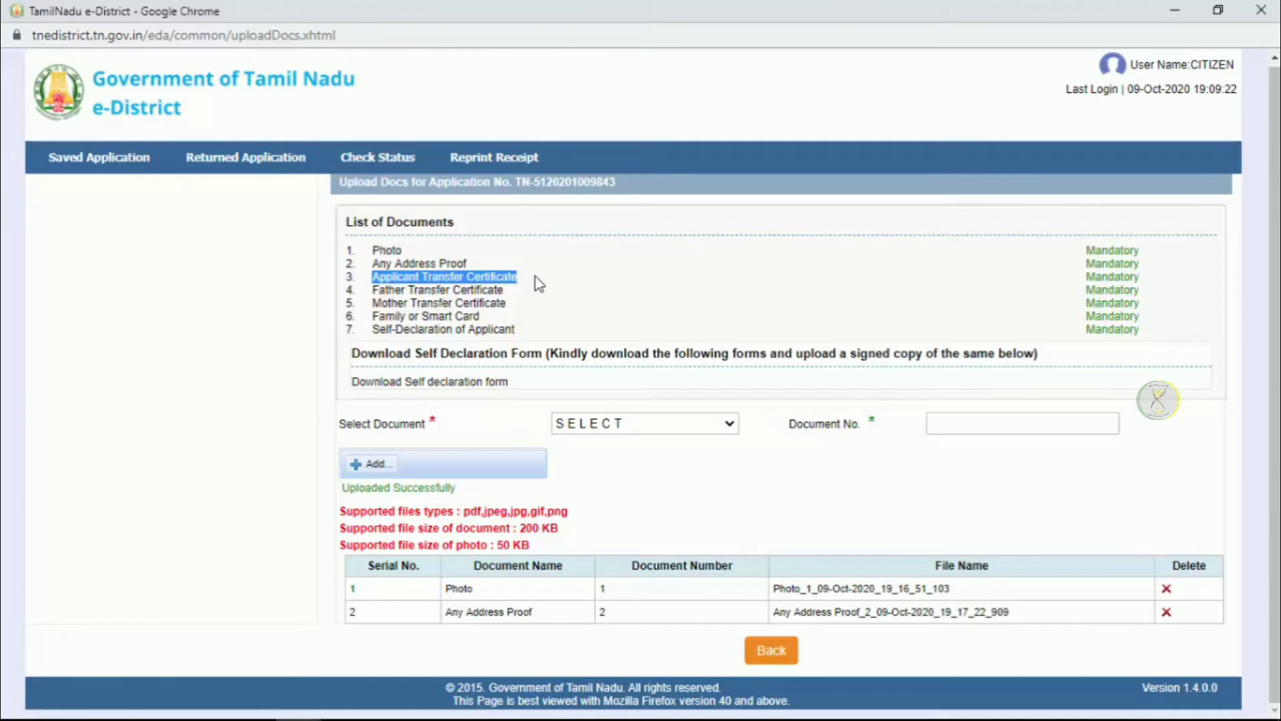
pyautogui.click(606, 430)
pyautogui.click(671, 493)
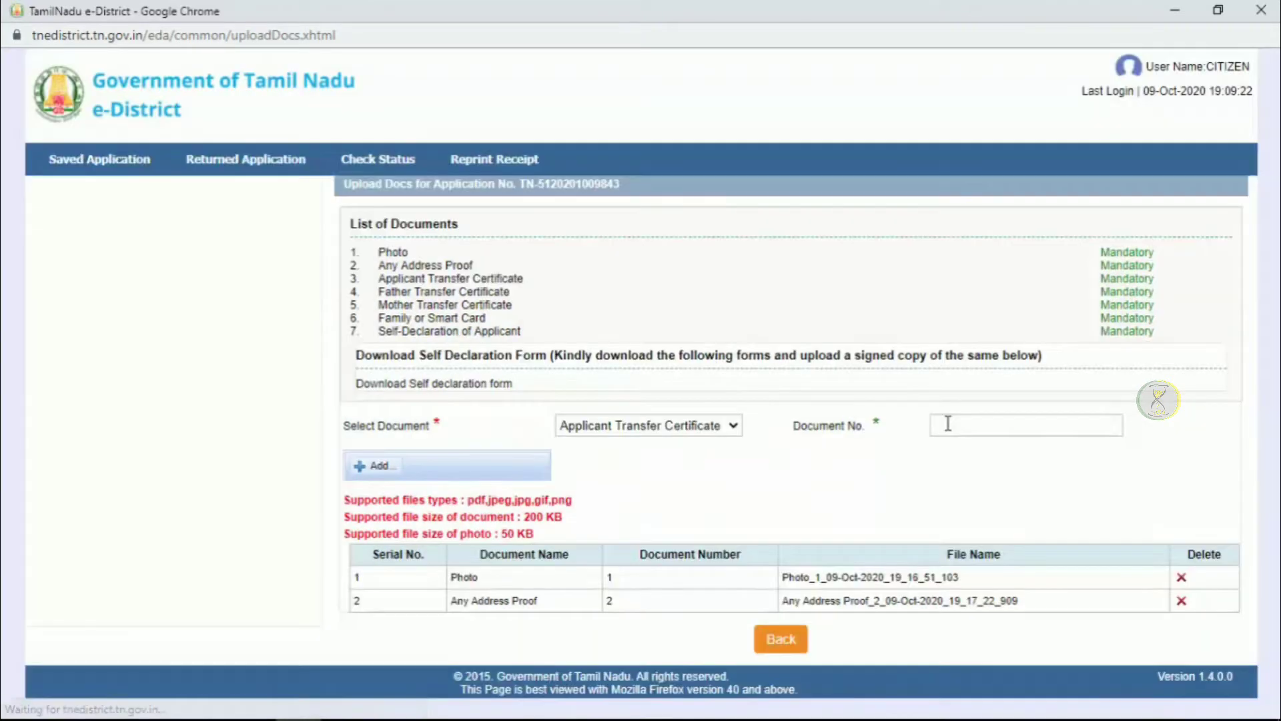
pyautogui.click(947, 424)
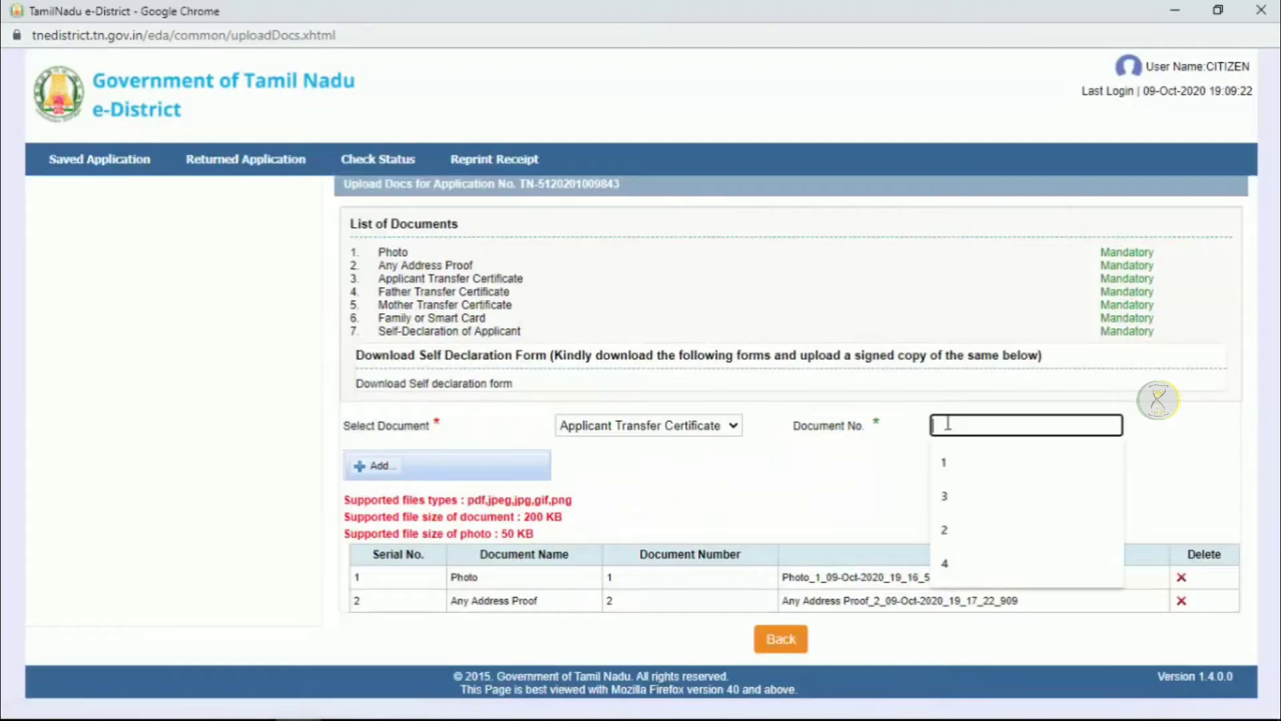
pyautogui.write('3')
pyautogui.click(646, 466)
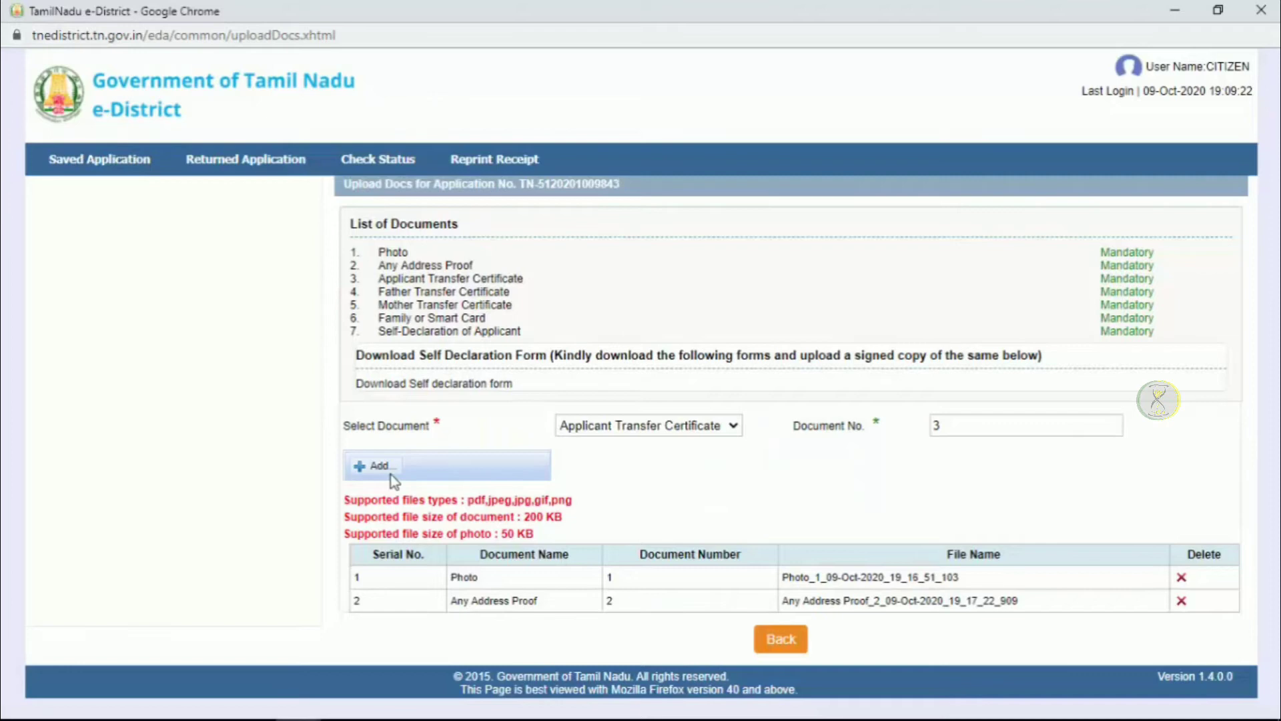
pyautogui.click(380, 469)
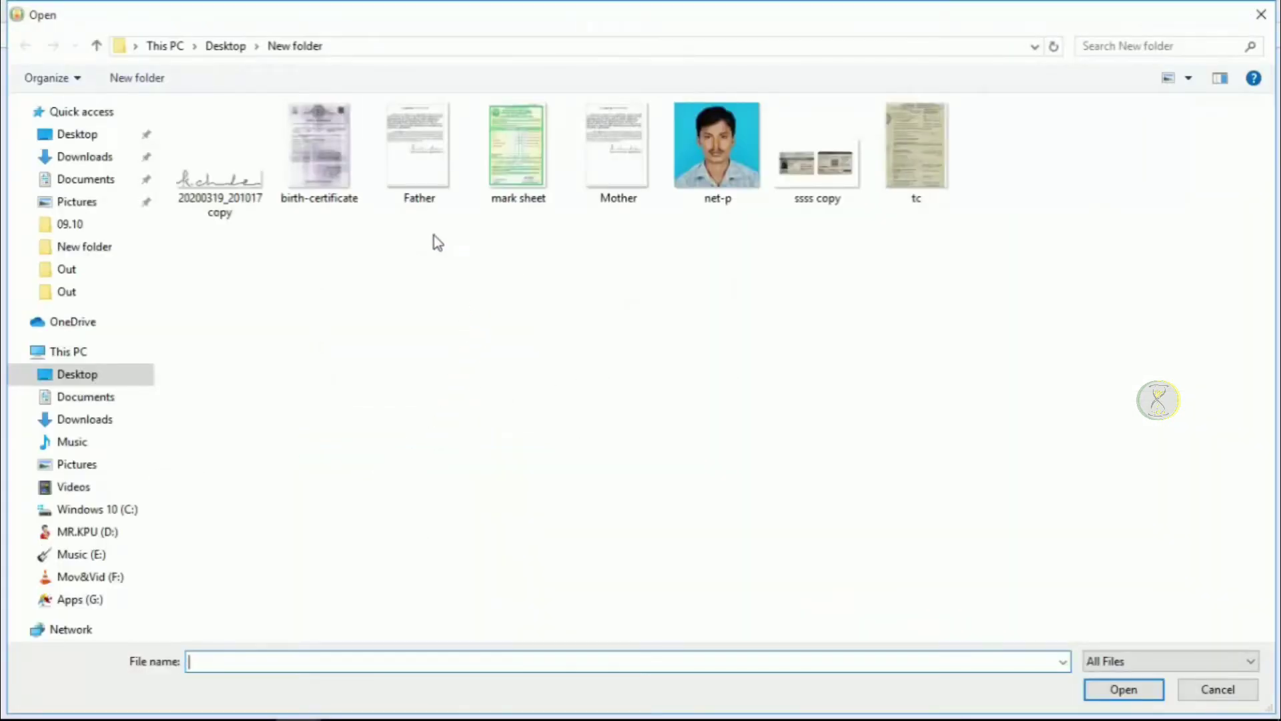
pyautogui.doubleClick(920, 177)
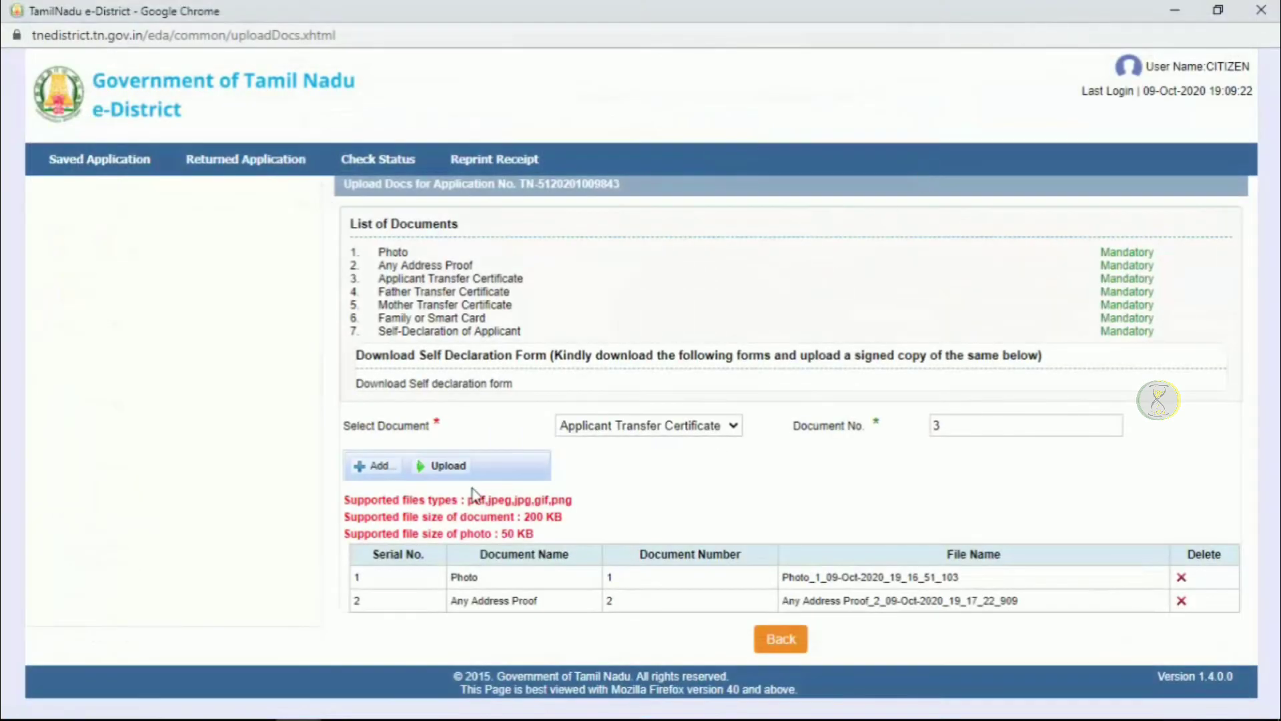
pyautogui.click(445, 465)
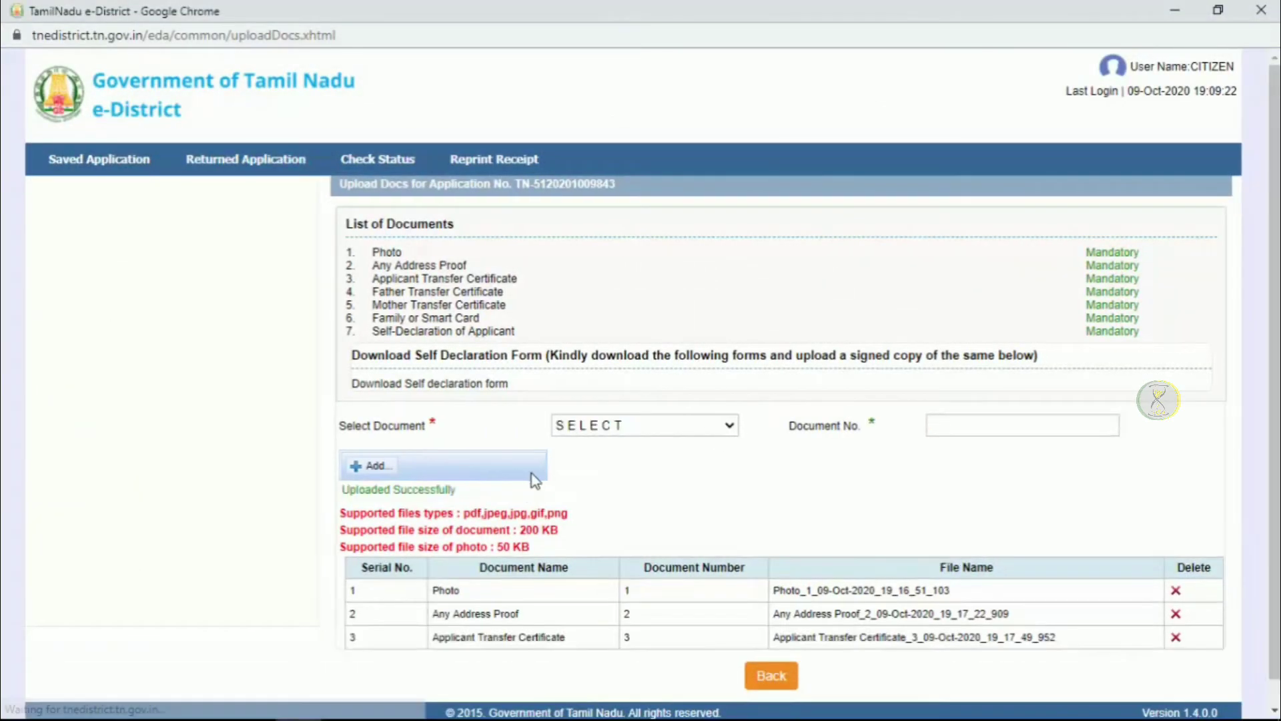
pyautogui.scroll(-1, 468, 547)
pyautogui.moveTo(434, 611); pyautogui.dragTo(916, 615)
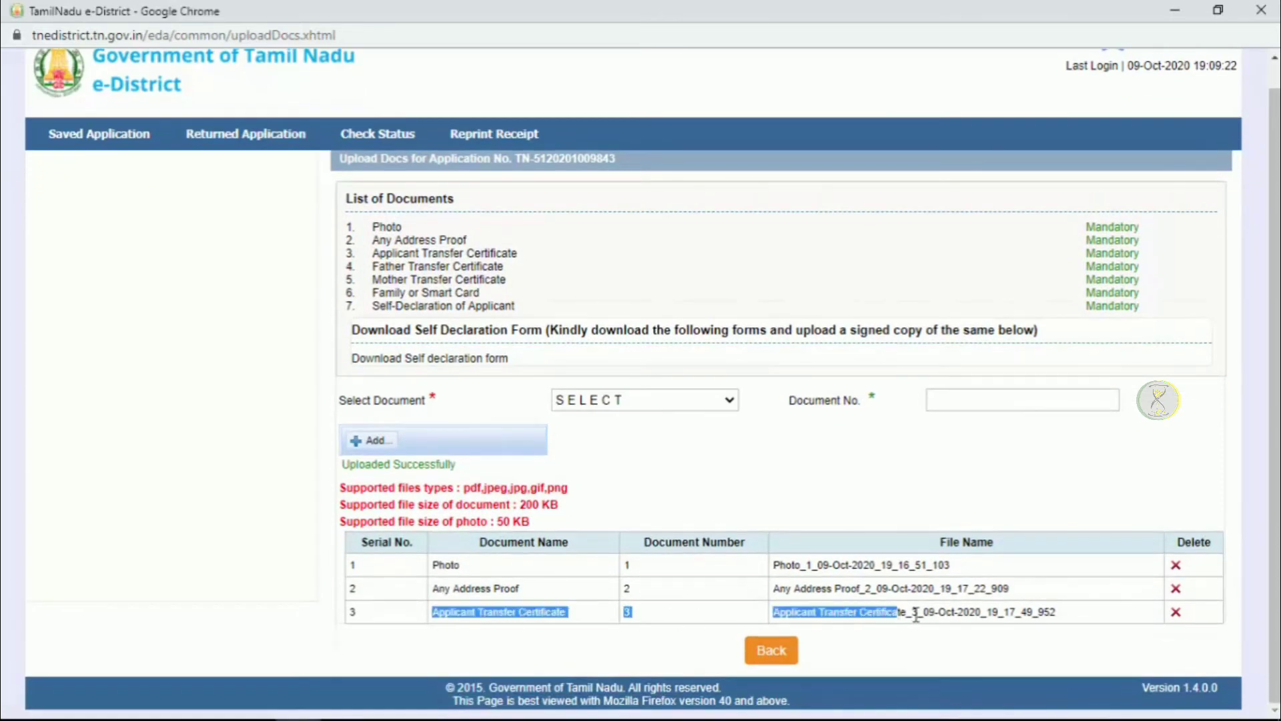
pyautogui.click(896, 630)
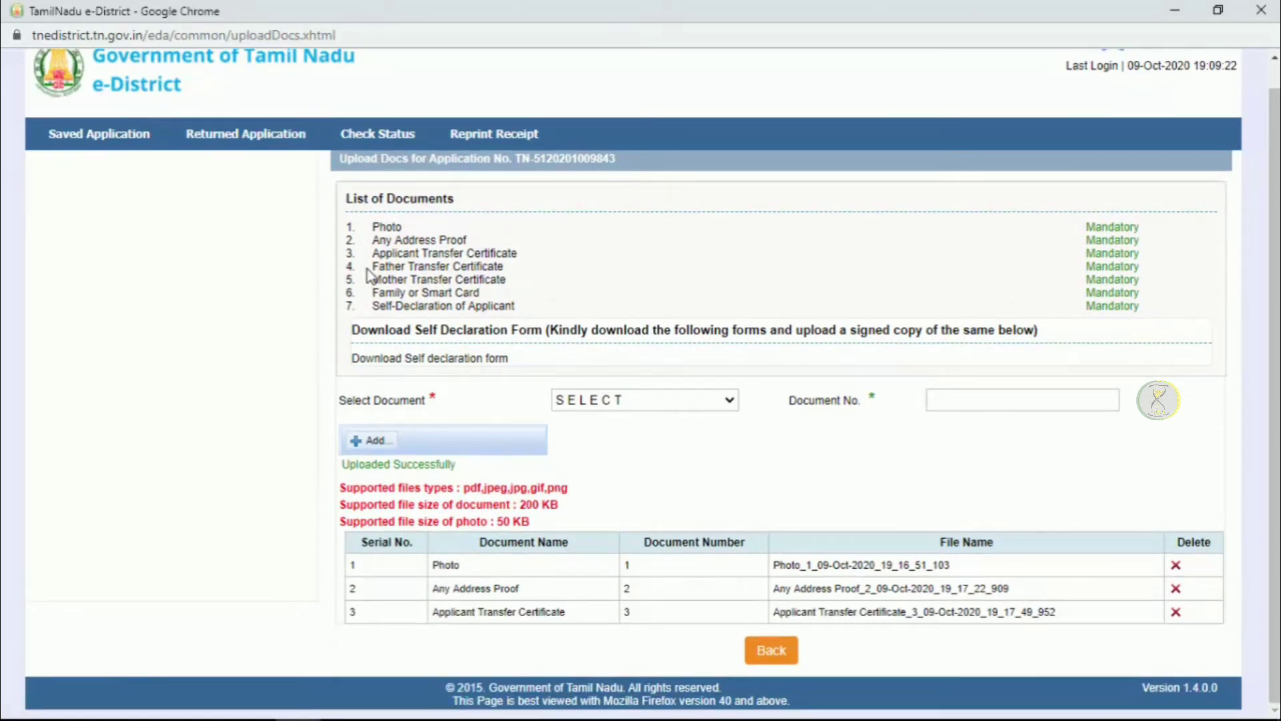
# Compare the required Father and Mother Transfer Certificates against the existing Applicant Transfer Certificate row.
pyautogui.moveTo(371, 266); pyautogui.dragTo(507, 272)
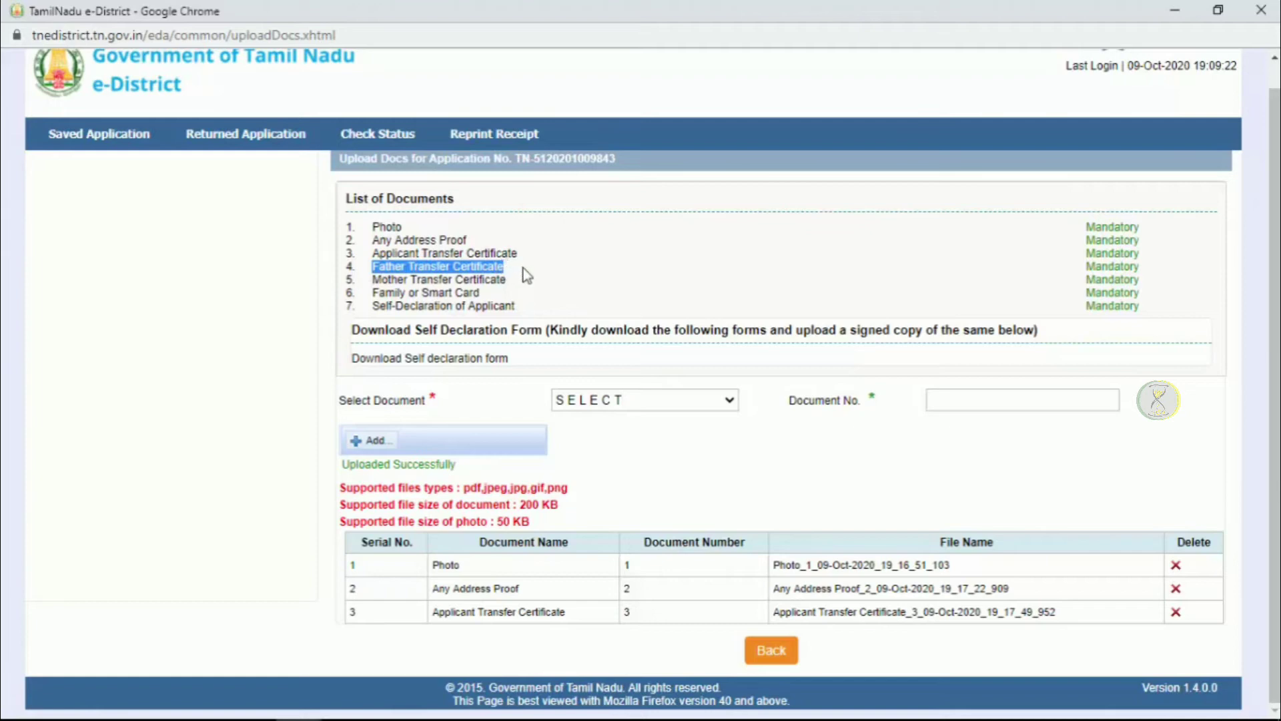
pyautogui.click(528, 274)
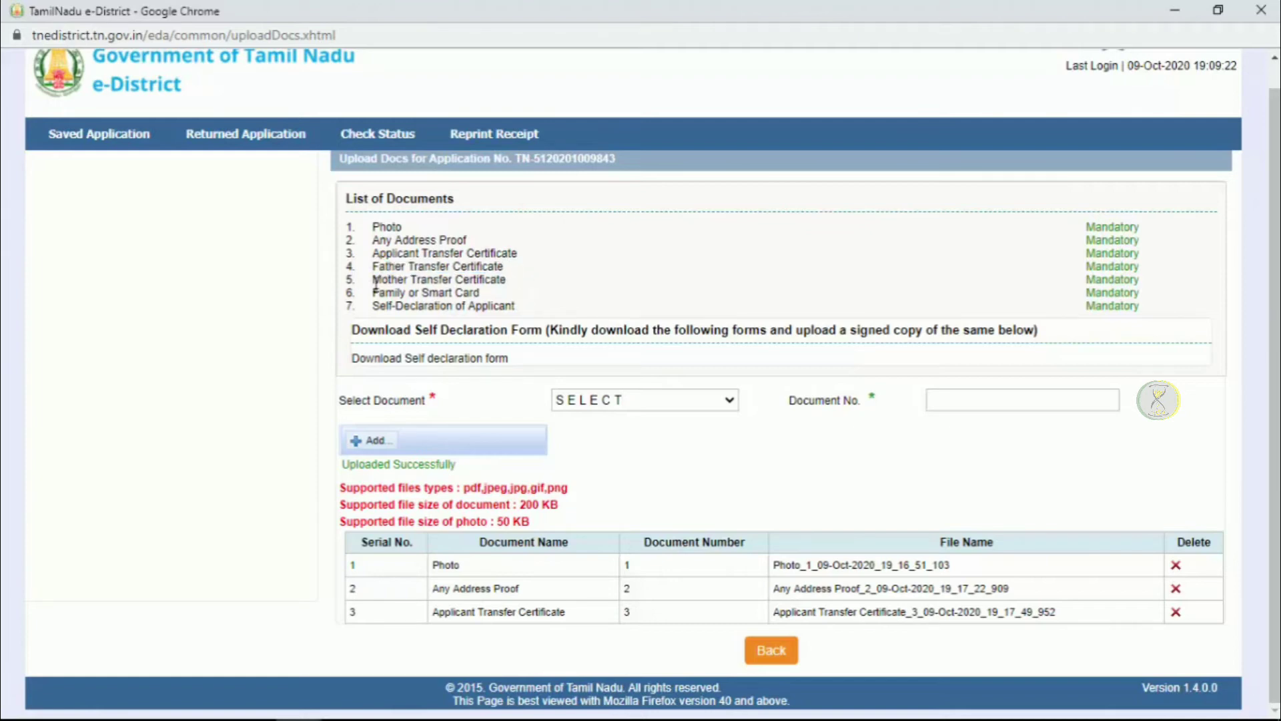
pyautogui.moveTo(373, 280); pyautogui.dragTo(529, 286)
pyautogui.click(532, 285)
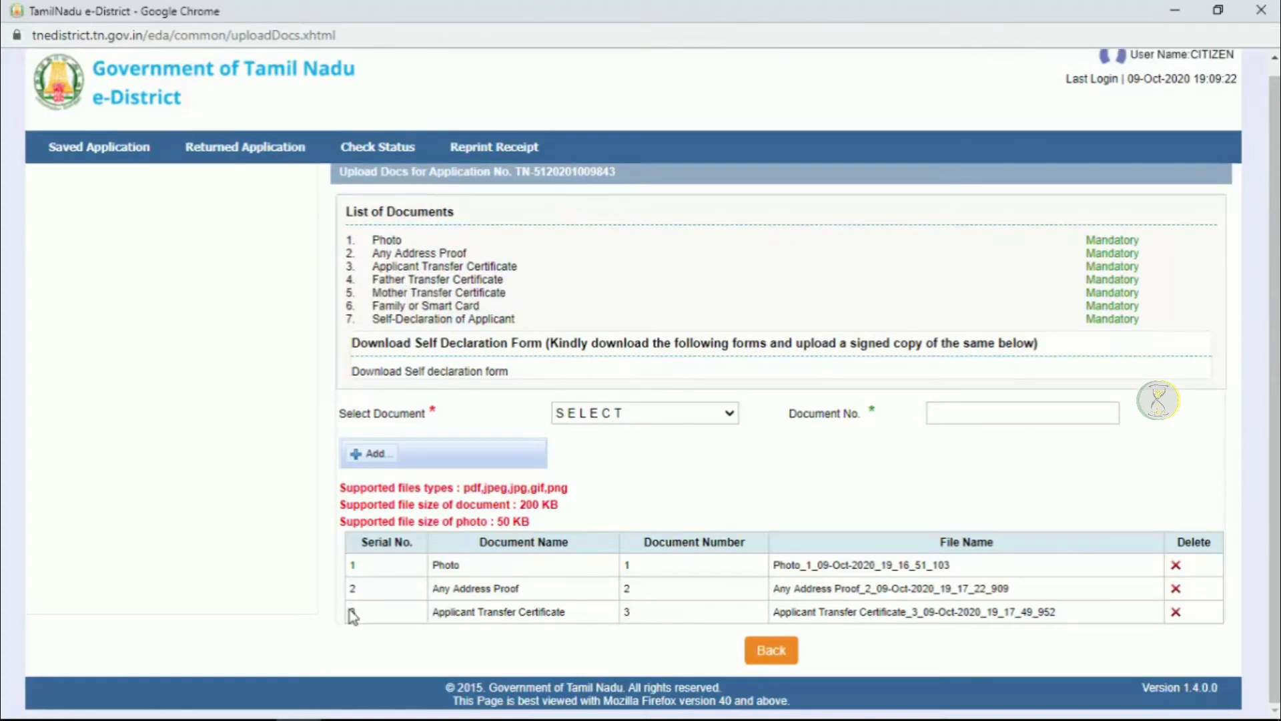
pyautogui.moveTo(351, 615); pyautogui.dragTo(1030, 621)
pyautogui.click(803, 594)
pyautogui.moveTo(371, 279); pyautogui.dragTo(542, 276)
pyautogui.click(540, 281)
# Choose Father Transfer Certificate with document number 4 and check its uploaded row 4.
pyautogui.click(598, 414)
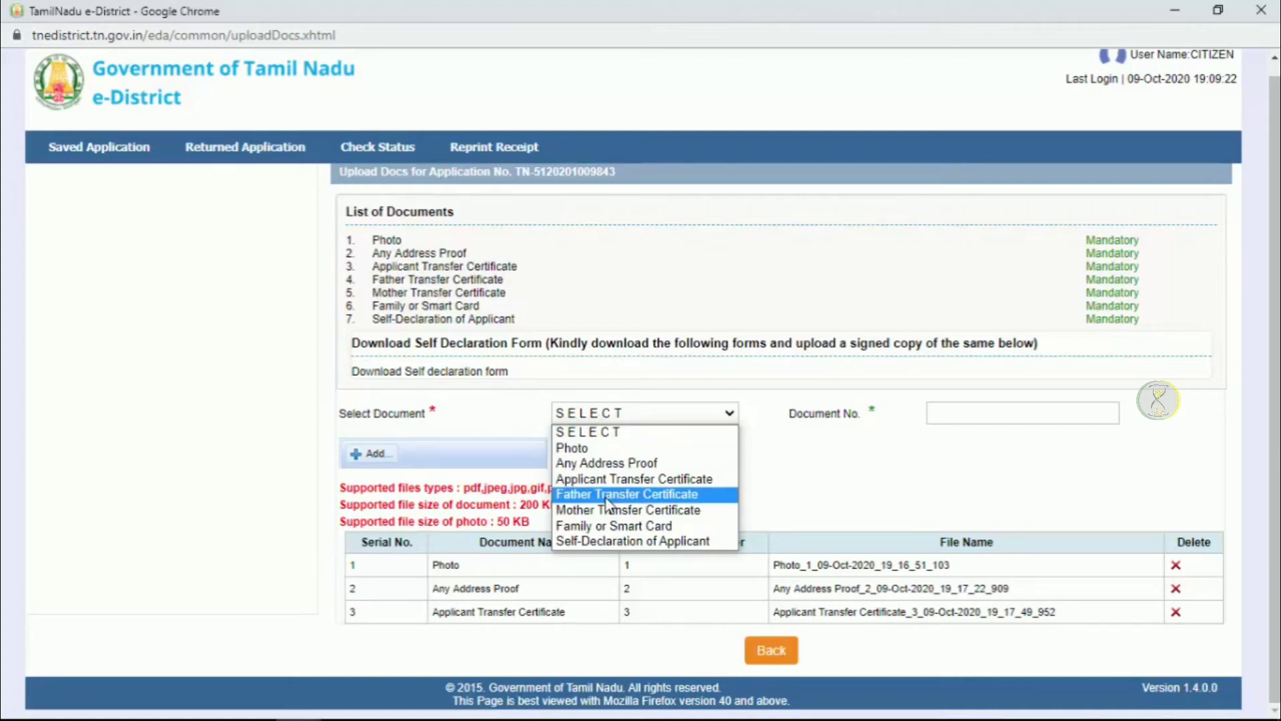
pyautogui.click(607, 495)
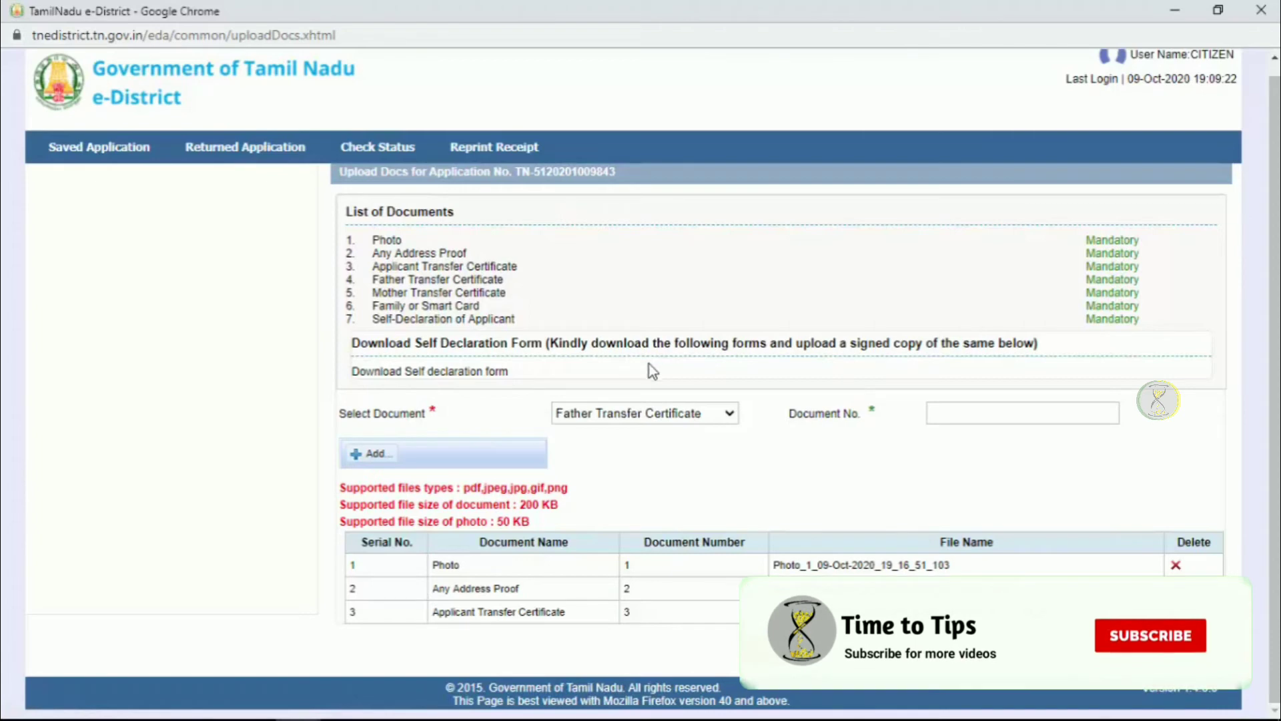
pyautogui.click(974, 414)
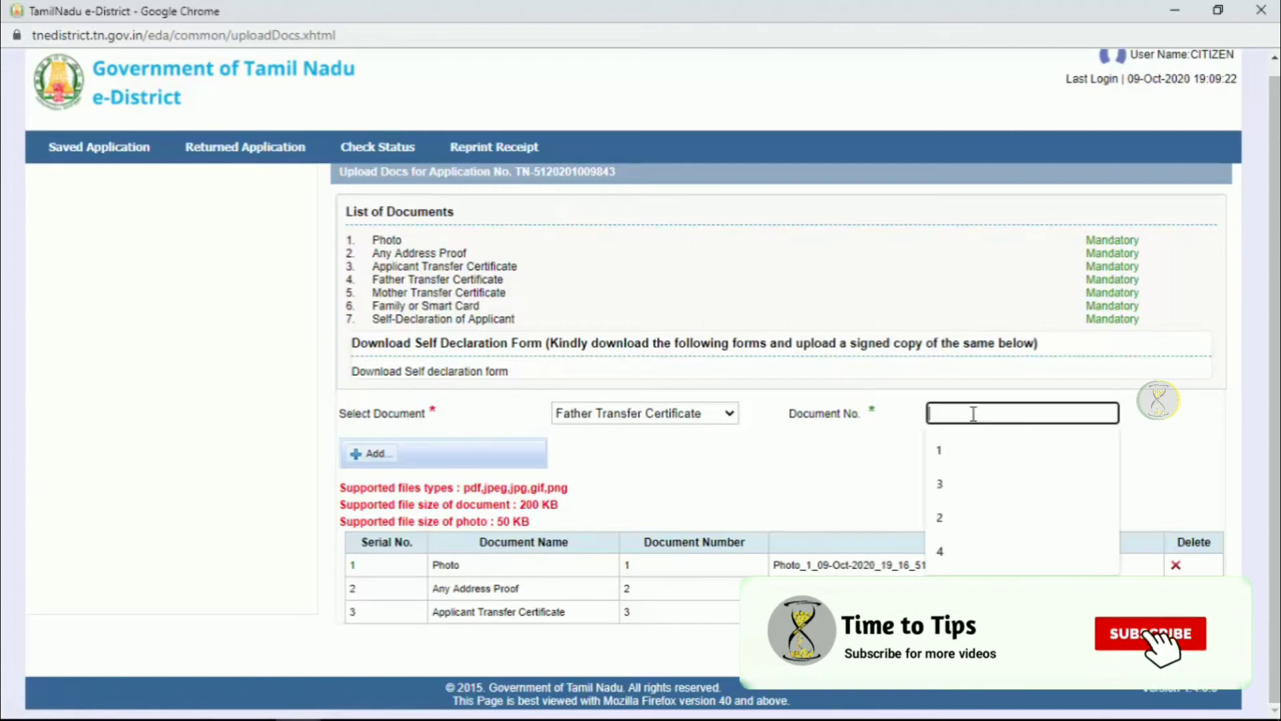
pyautogui.write('4')
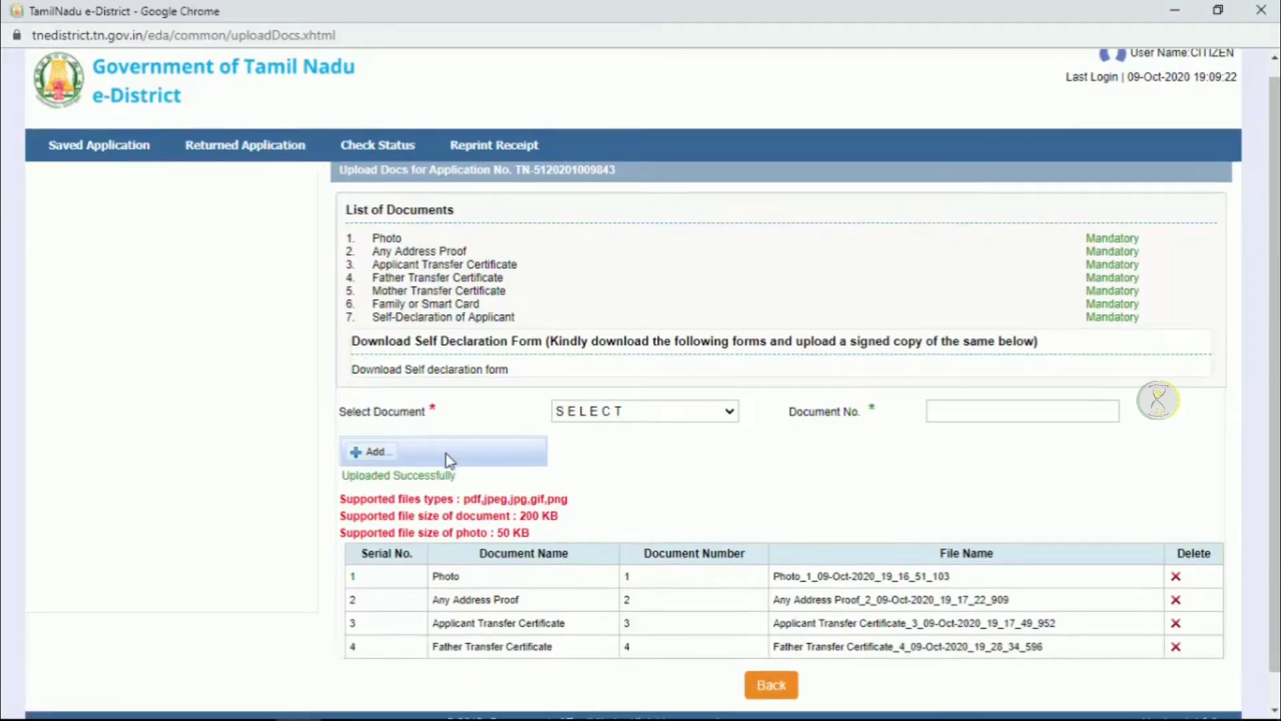
pyautogui.scroll(-1, 434, 521)
pyautogui.tripleClick(488, 608)
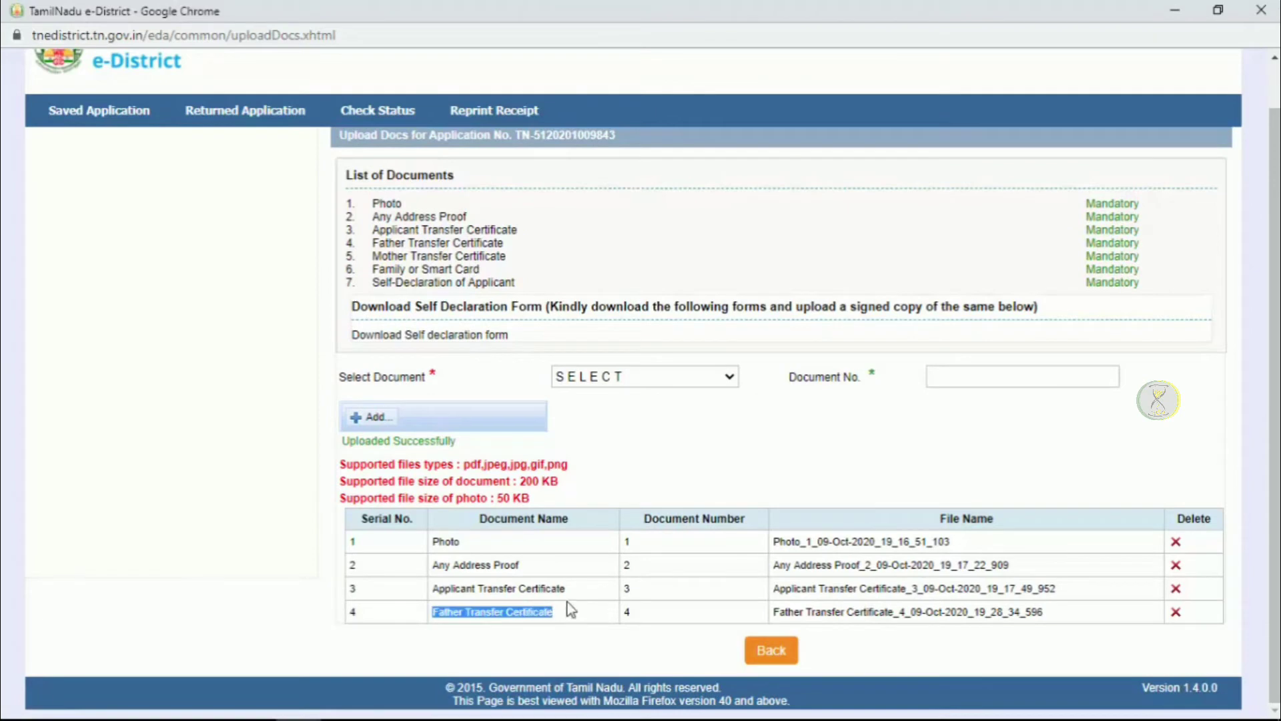
# Upload the 'tc - Copy' file as Mother Transfer Certificate with document number 5, then check row 5.
pyautogui.tripleClick(378, 256)
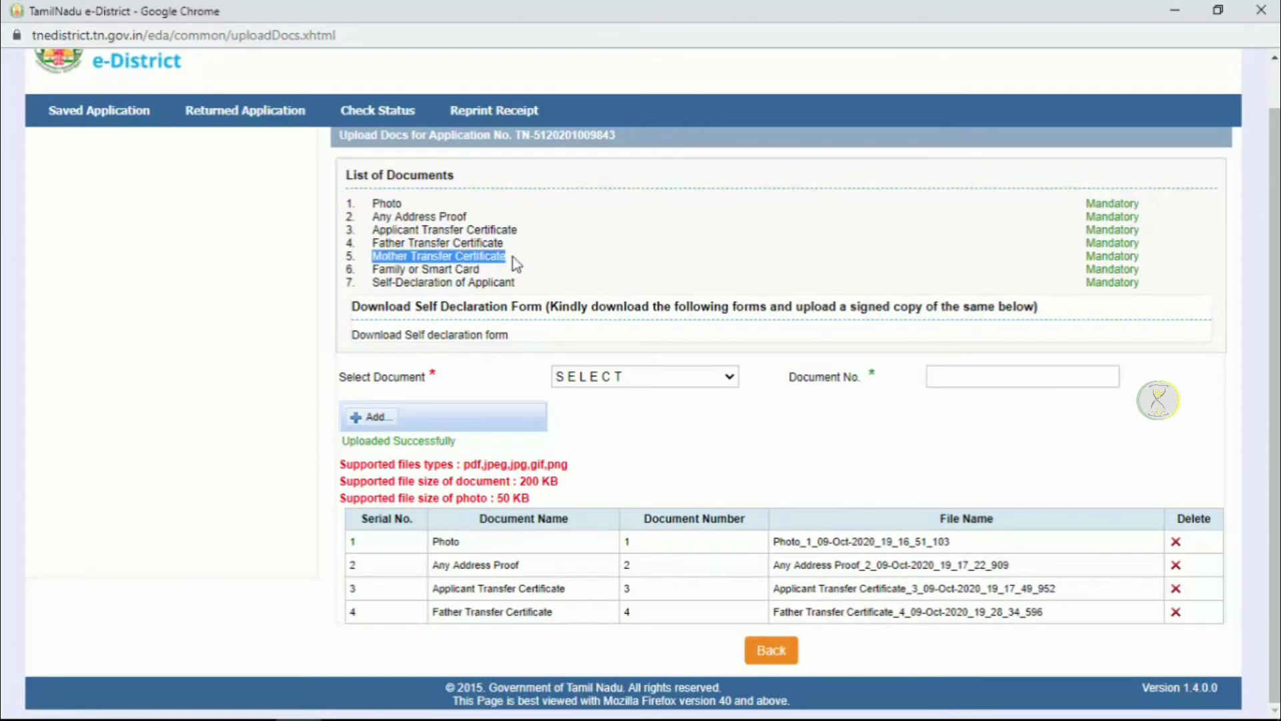
pyautogui.click(592, 377)
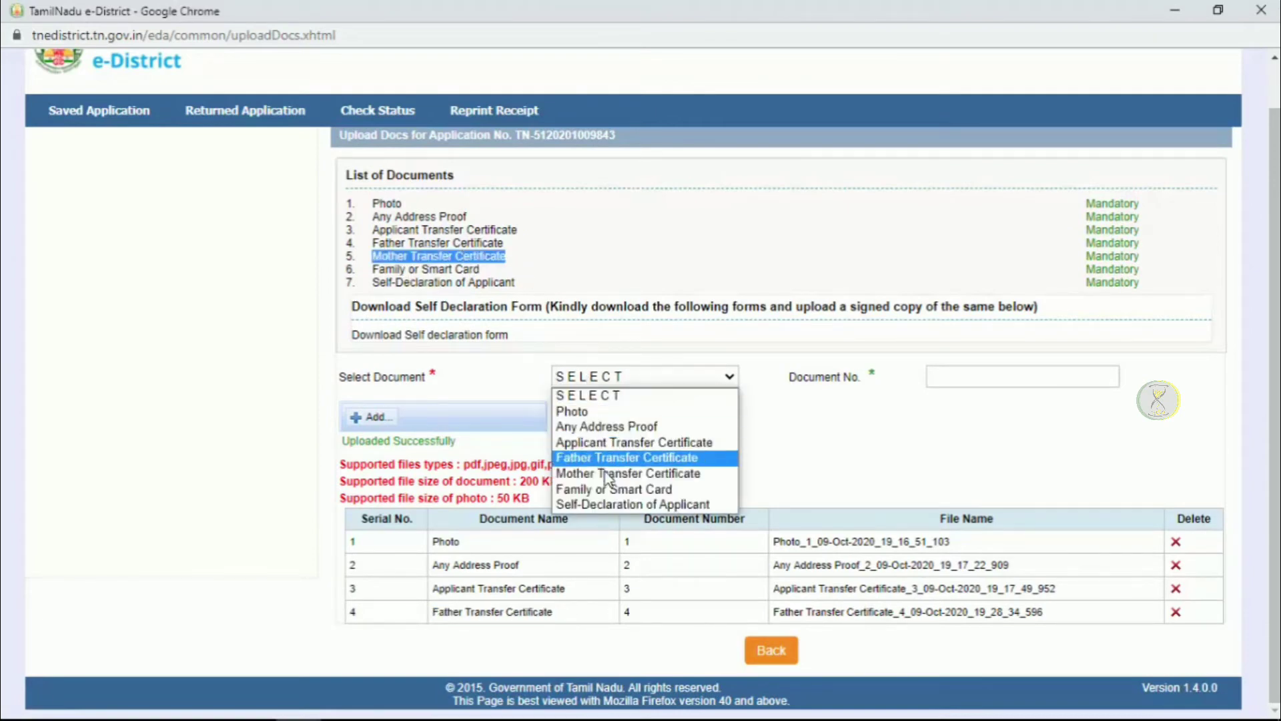
pyautogui.click(667, 472)
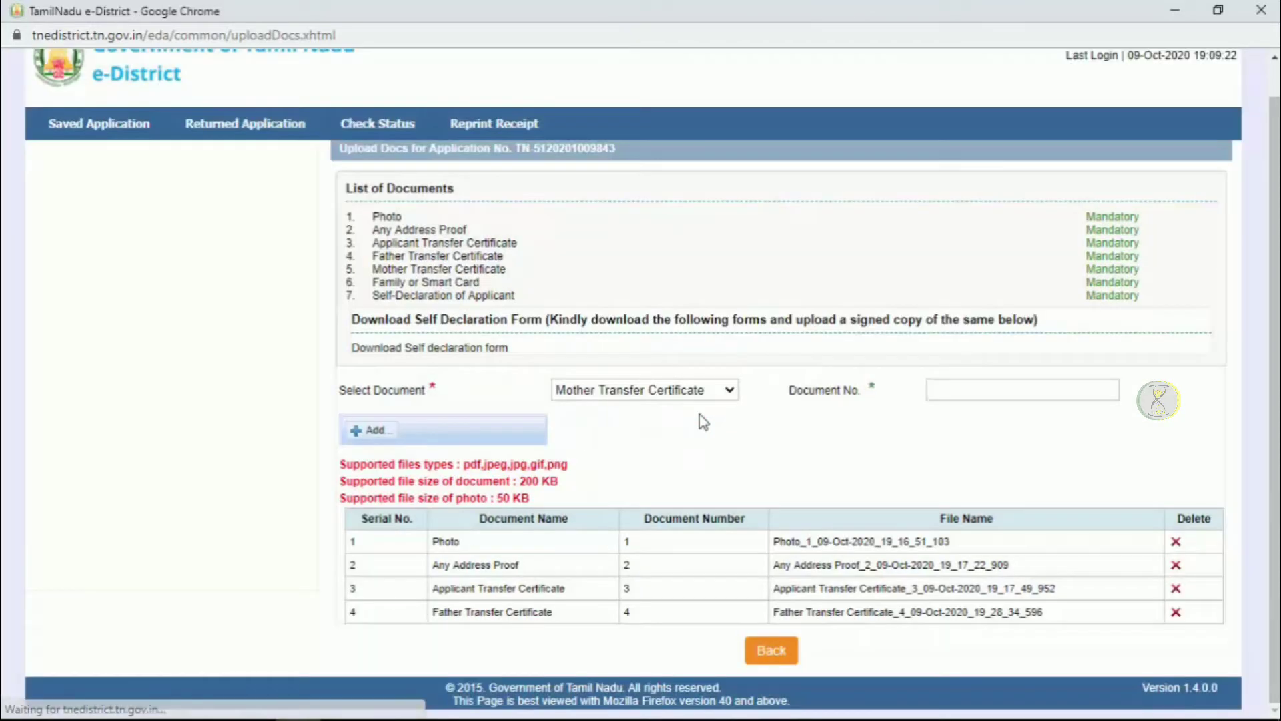
pyautogui.click(953, 388)
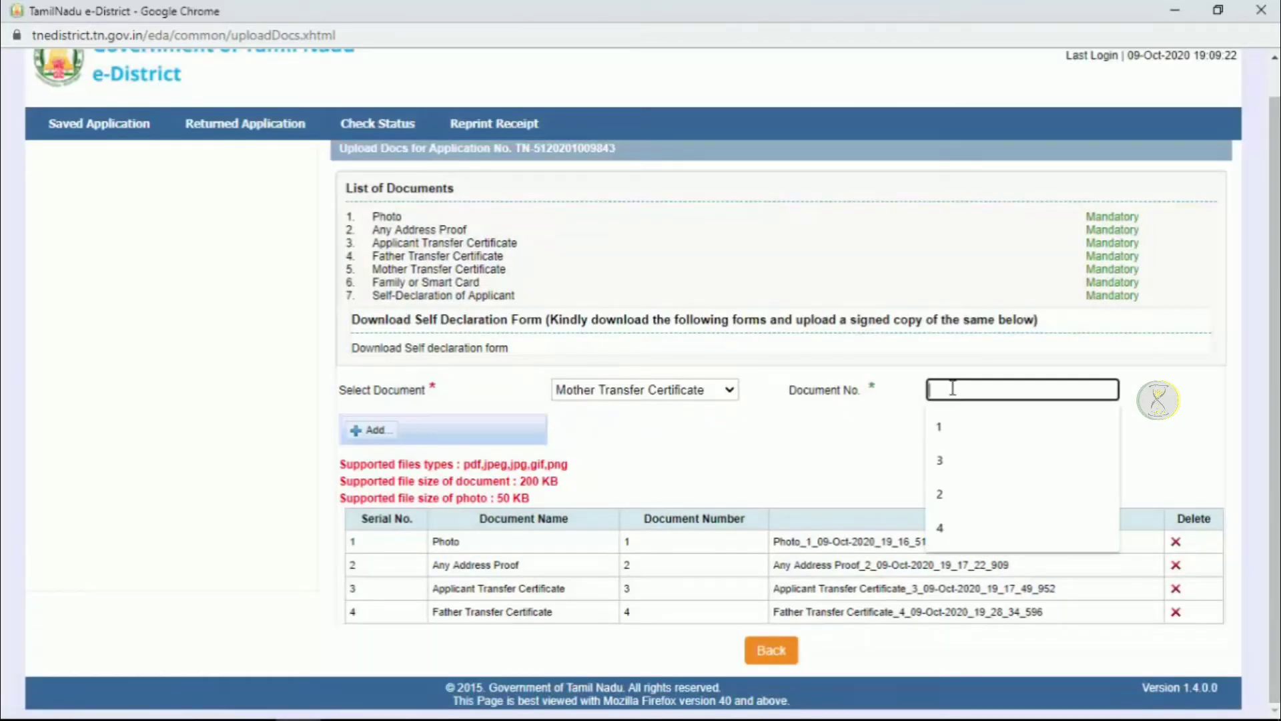
pyautogui.write('5')
pyautogui.click(903, 428)
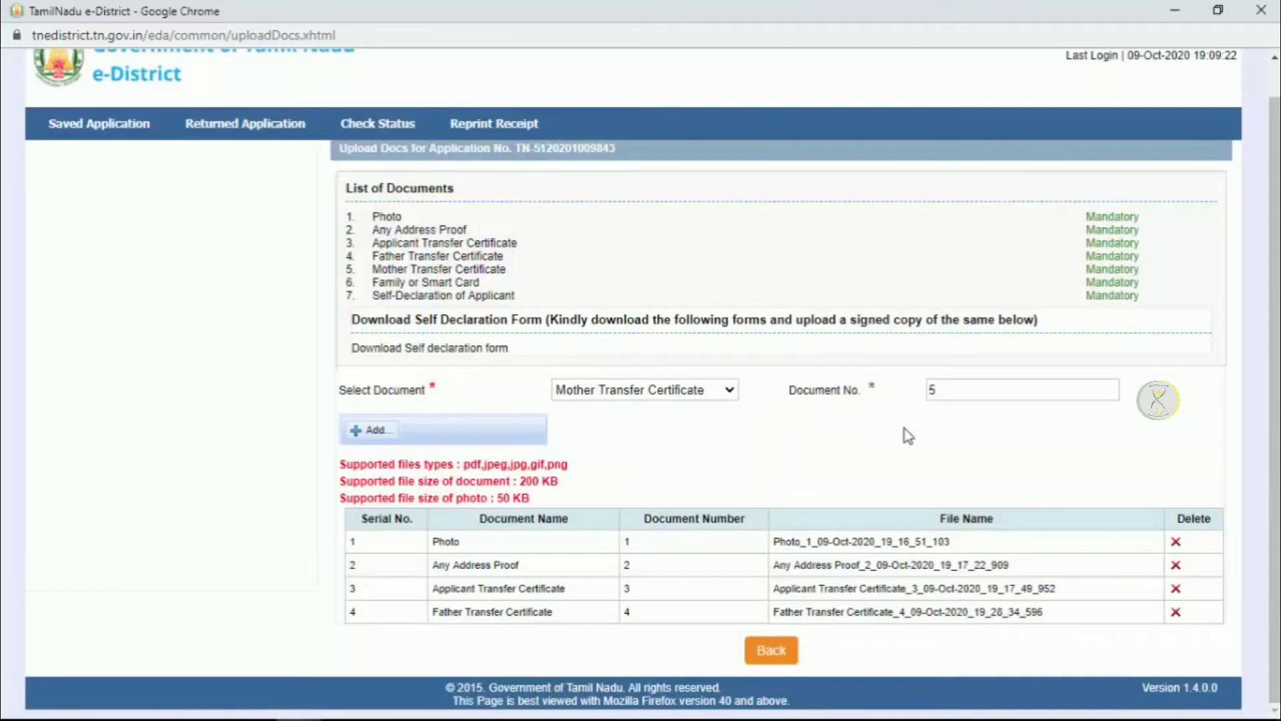
pyautogui.click(378, 434)
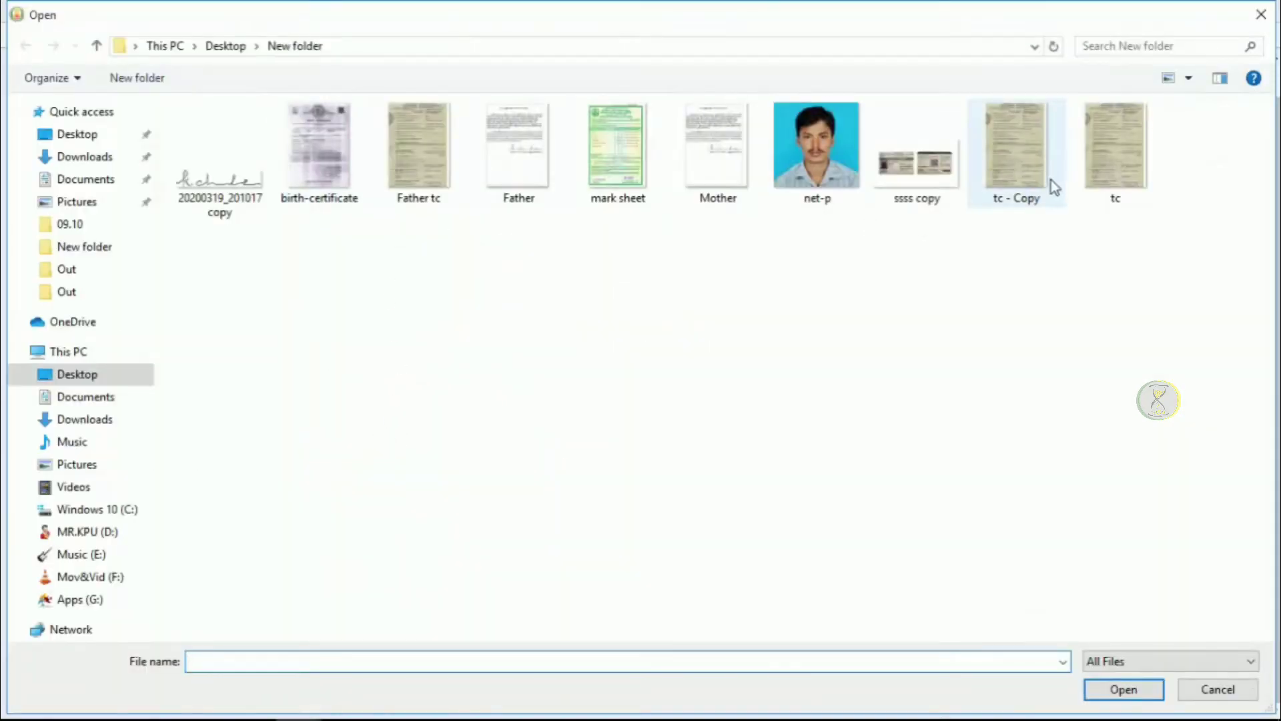
pyautogui.doubleClick(1031, 190)
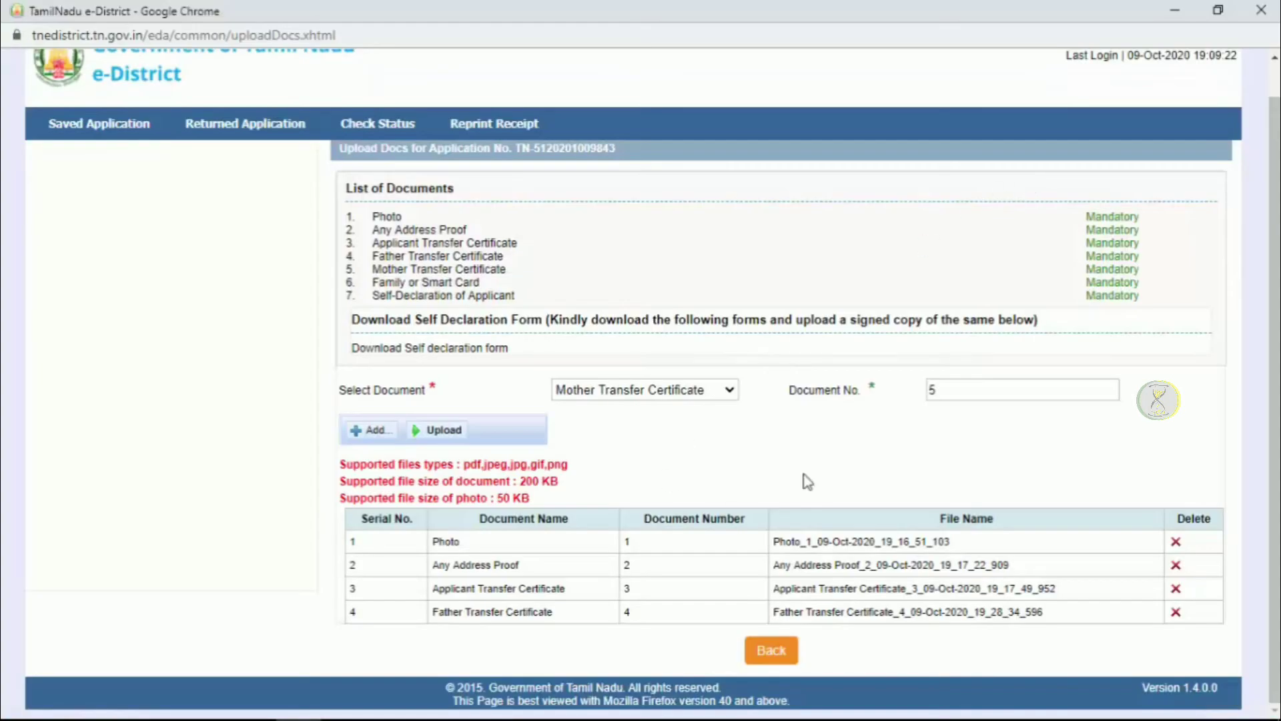
pyautogui.click(451, 434)
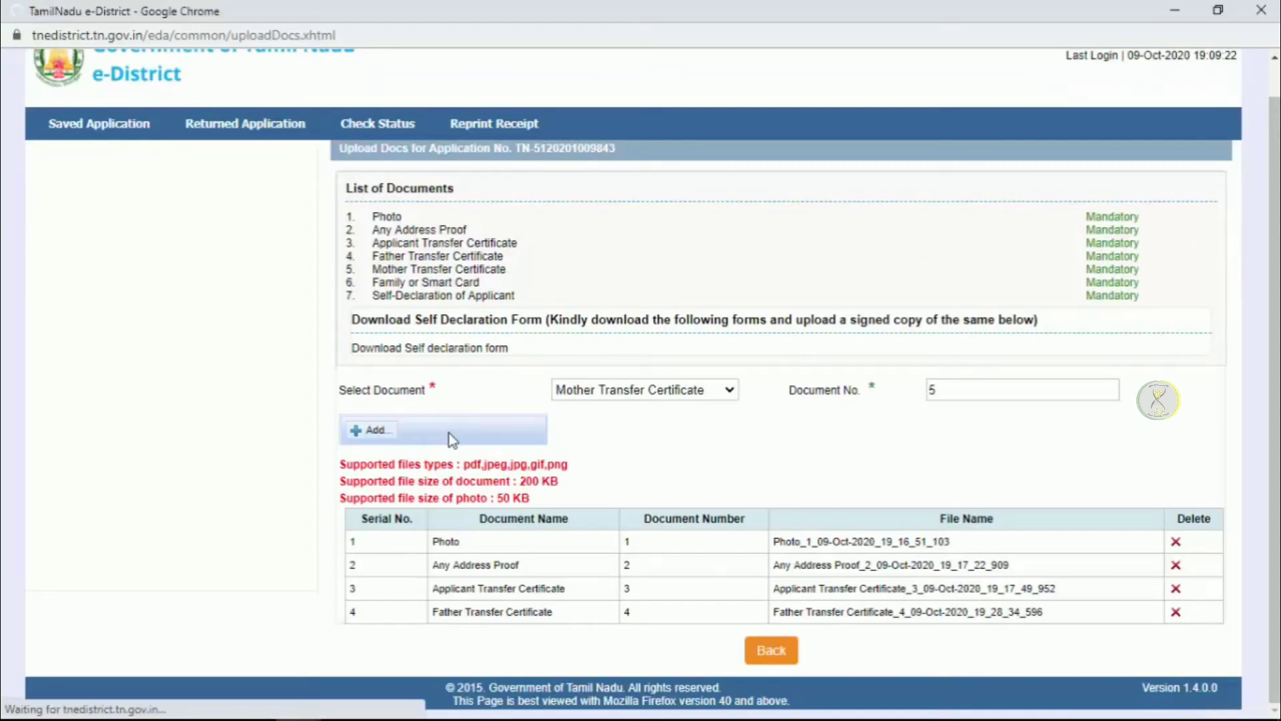
pyautogui.scroll(-1, 616, 486)
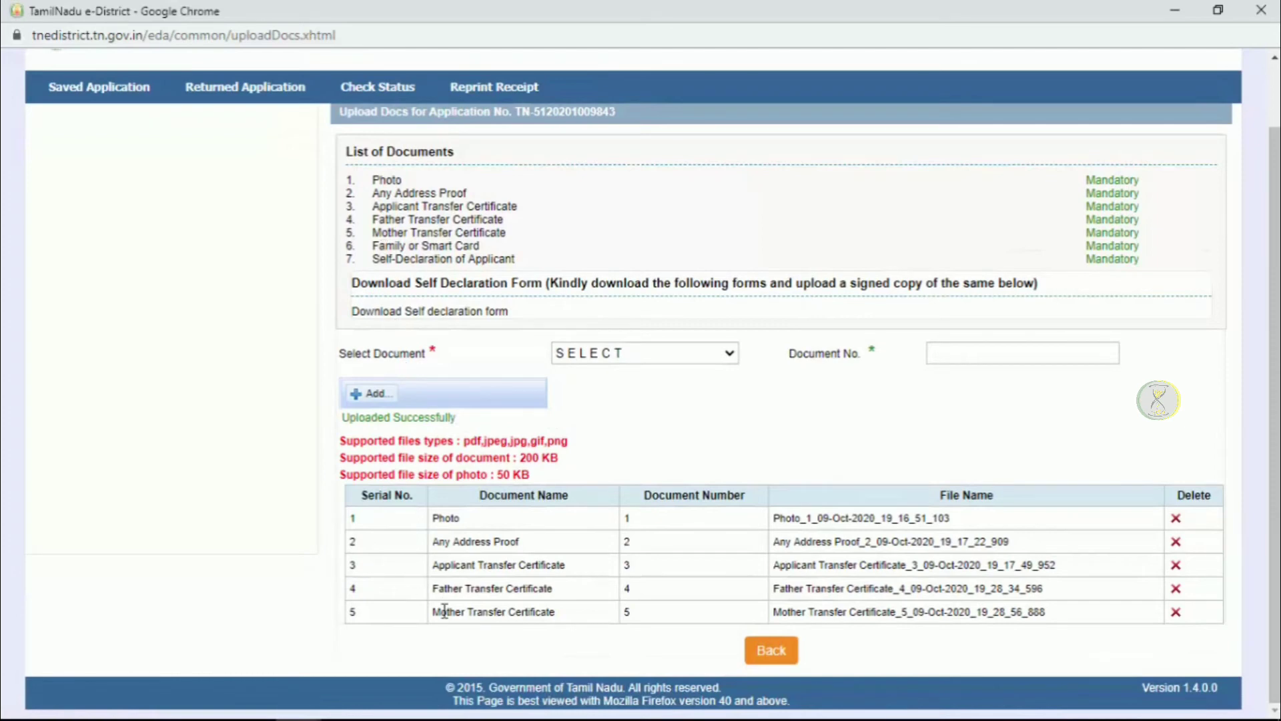
pyautogui.tripleClick(542, 616)
pyautogui.click(572, 626)
# Upload the 'ssss copy' file as Family or Smart Card with document number 6.
pyautogui.moveTo(383, 246); pyautogui.dragTo(492, 248)
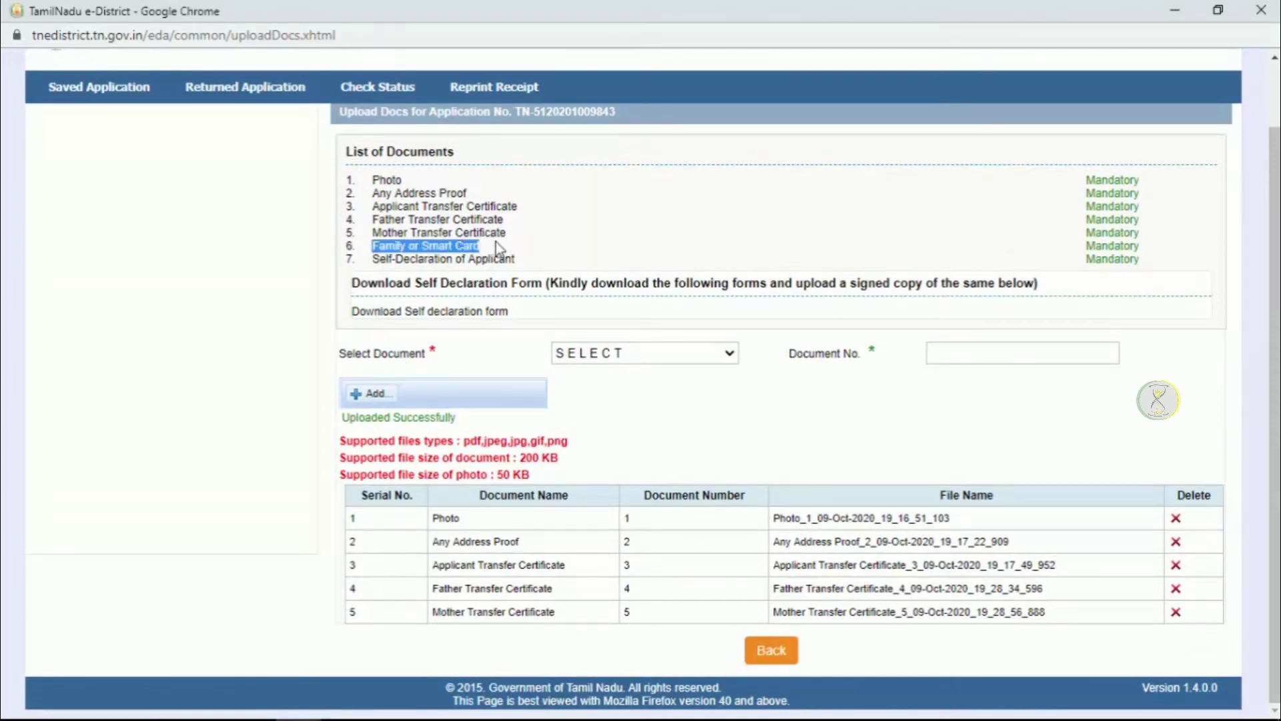
pyautogui.click(610, 354)
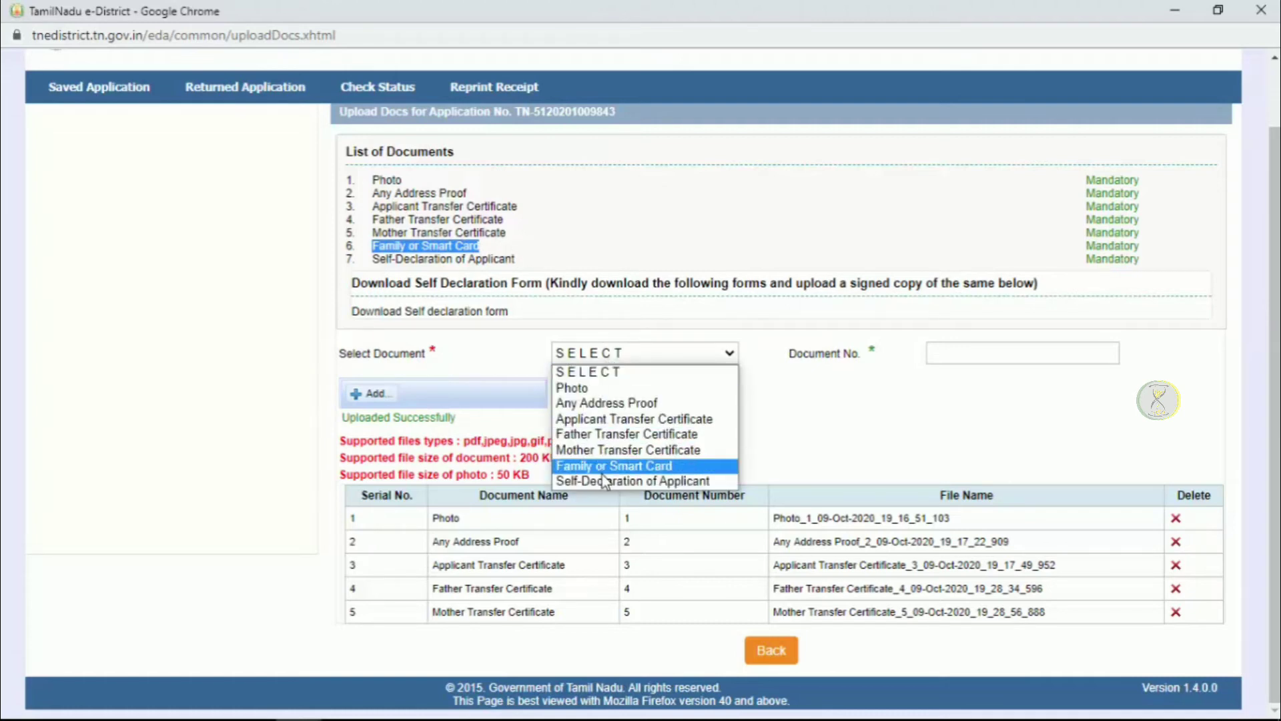
pyautogui.click(608, 466)
pyautogui.click(989, 366)
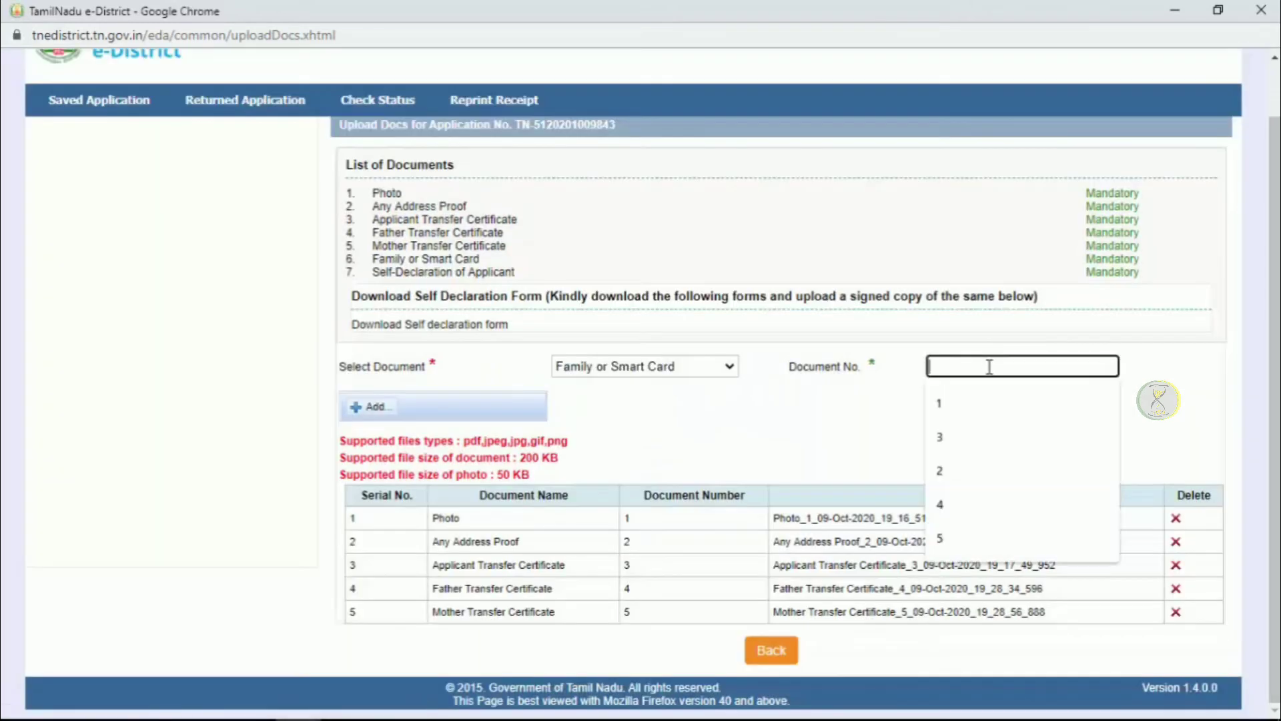
pyautogui.write('6')
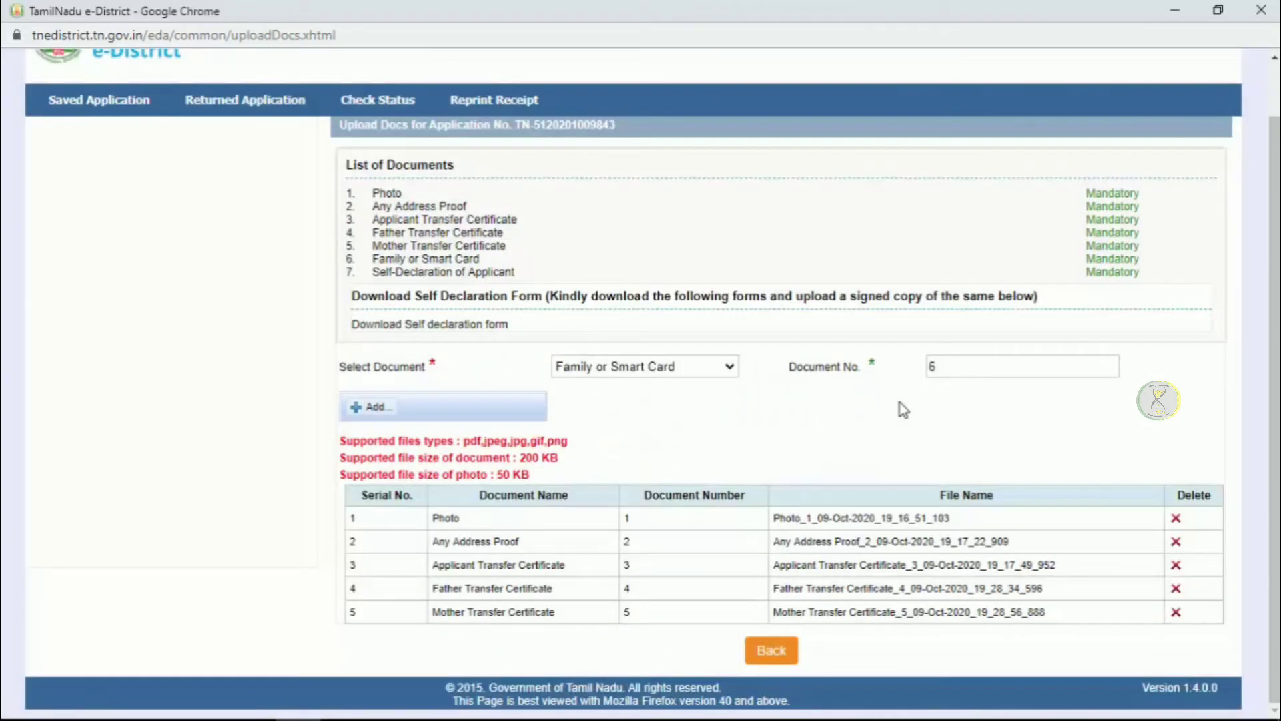
pyautogui.click(373, 409)
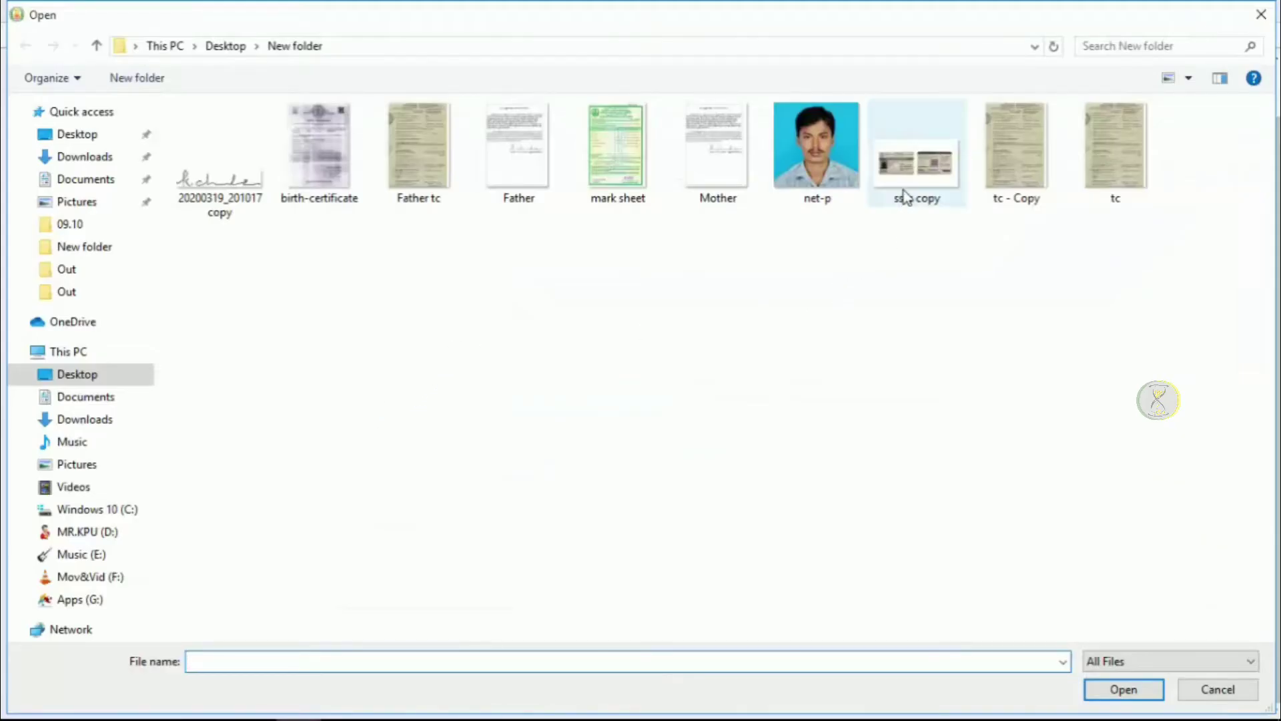
pyautogui.doubleClick(904, 195)
pyautogui.click(430, 407)
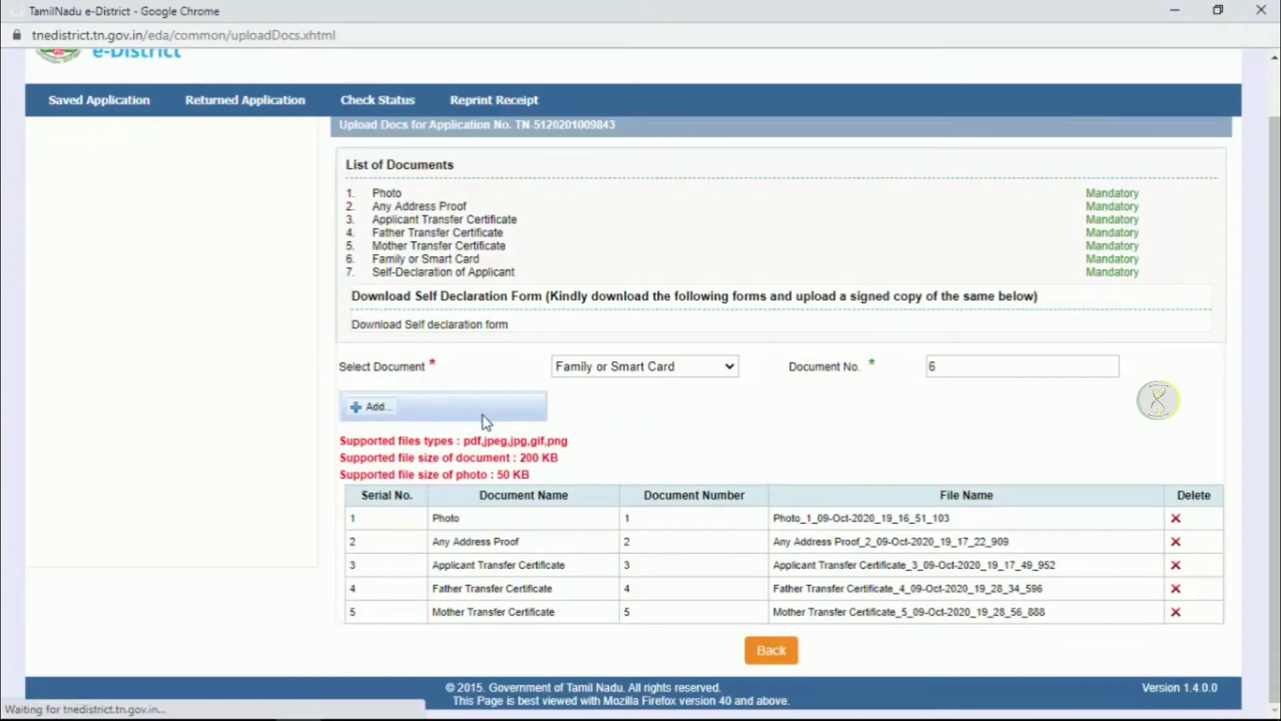
pyautogui.scroll(-1, 486, 422)
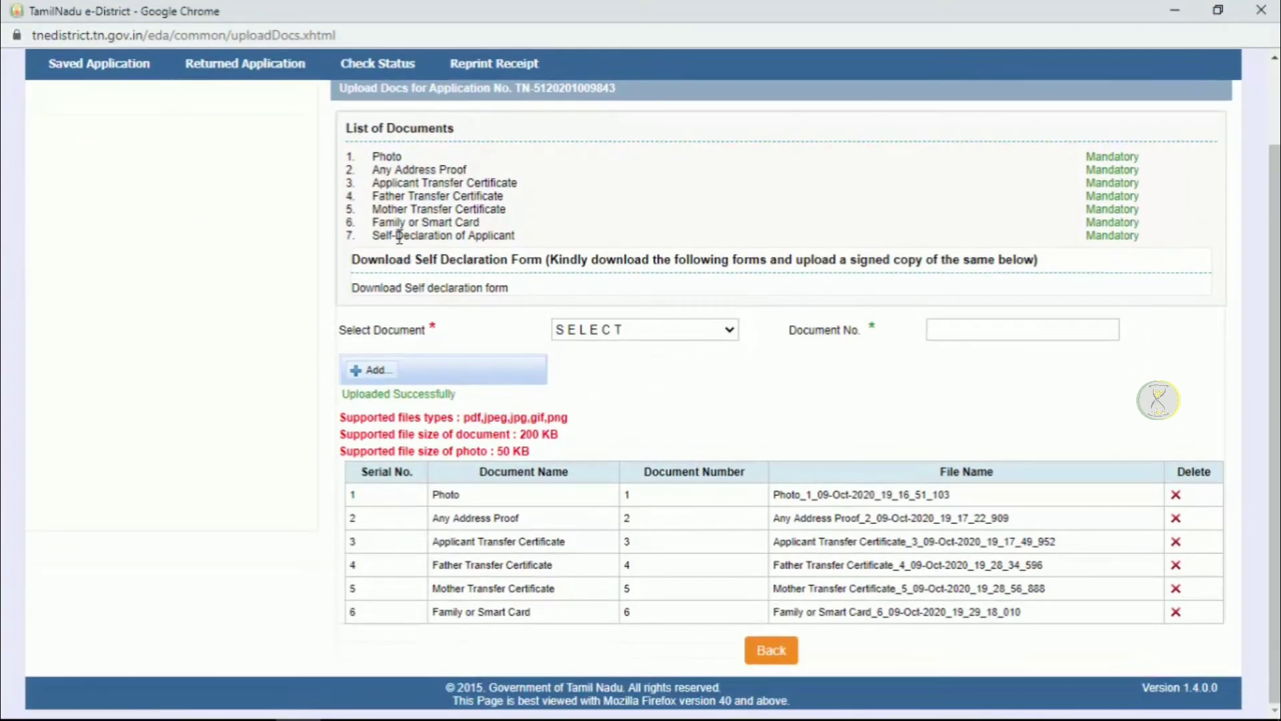
pyautogui.moveTo(380, 237); pyautogui.dragTo(505, 236)
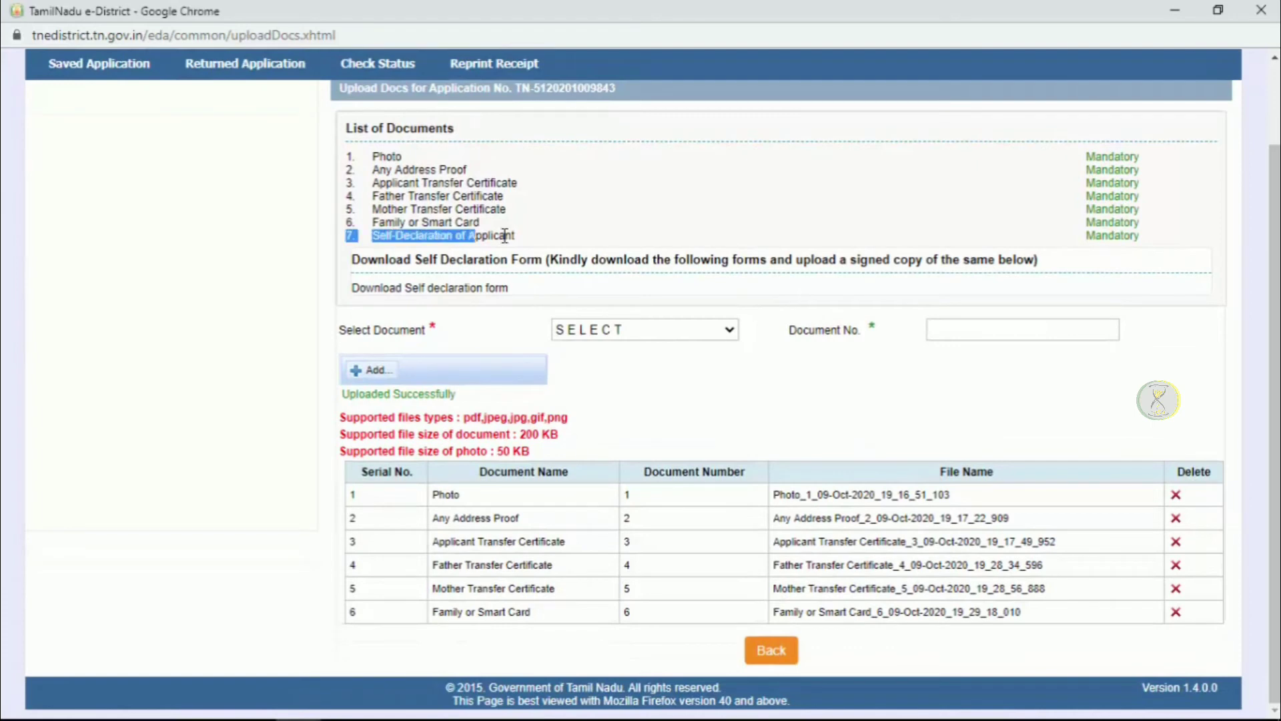
# Download the blank self-declaration form PDF and drag it from Chrome into Photoshop.
pyautogui.click(538, 233)
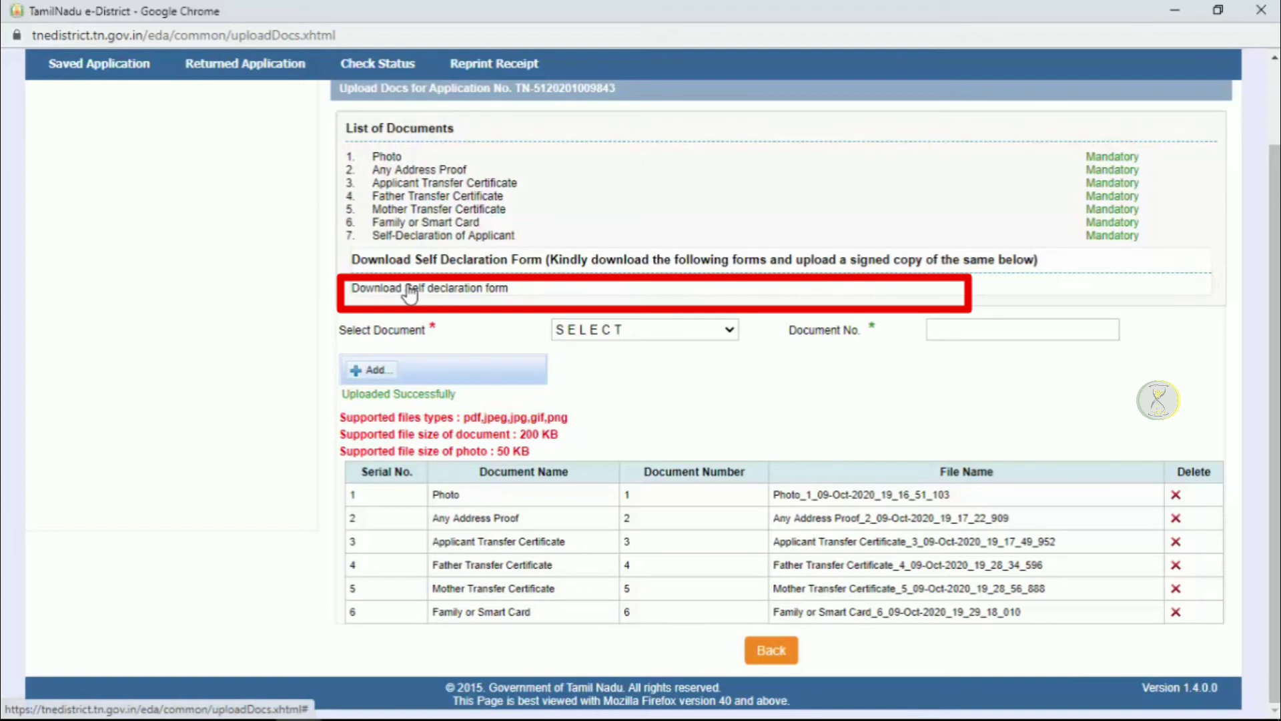
pyautogui.click(501, 291)
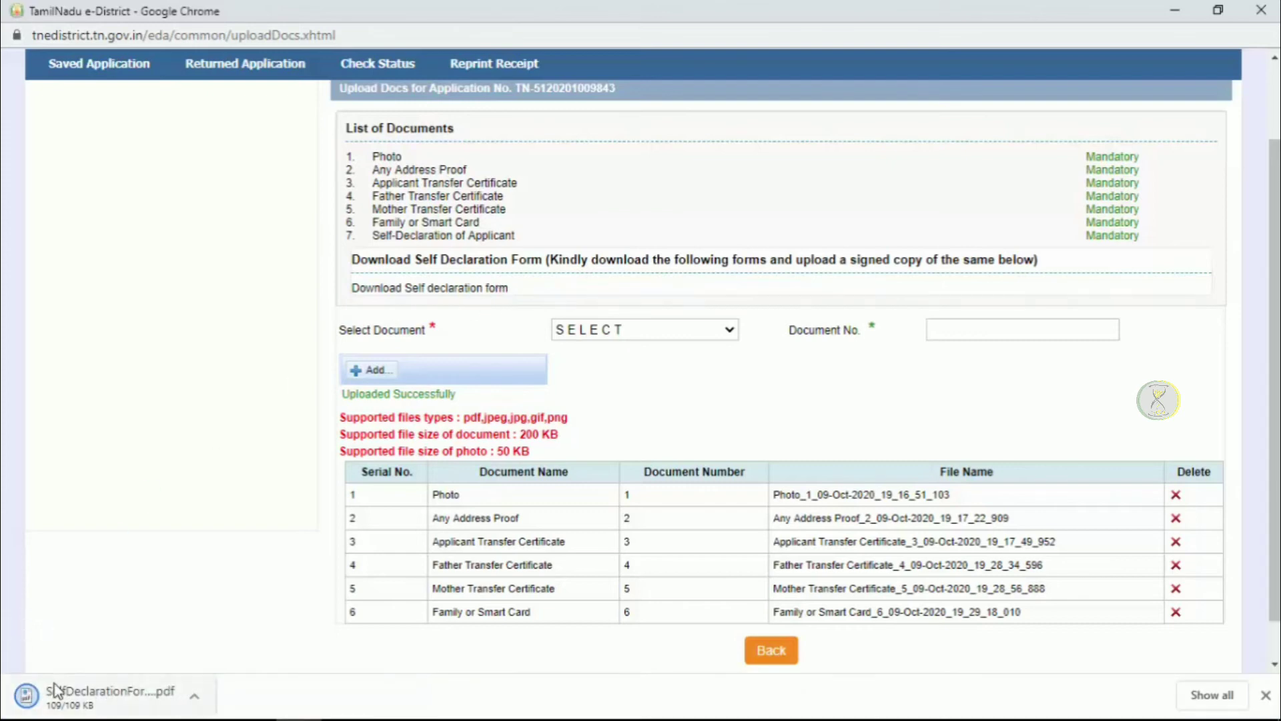
pyautogui.moveTo(57, 689); pyautogui.dragTo(172, 334)
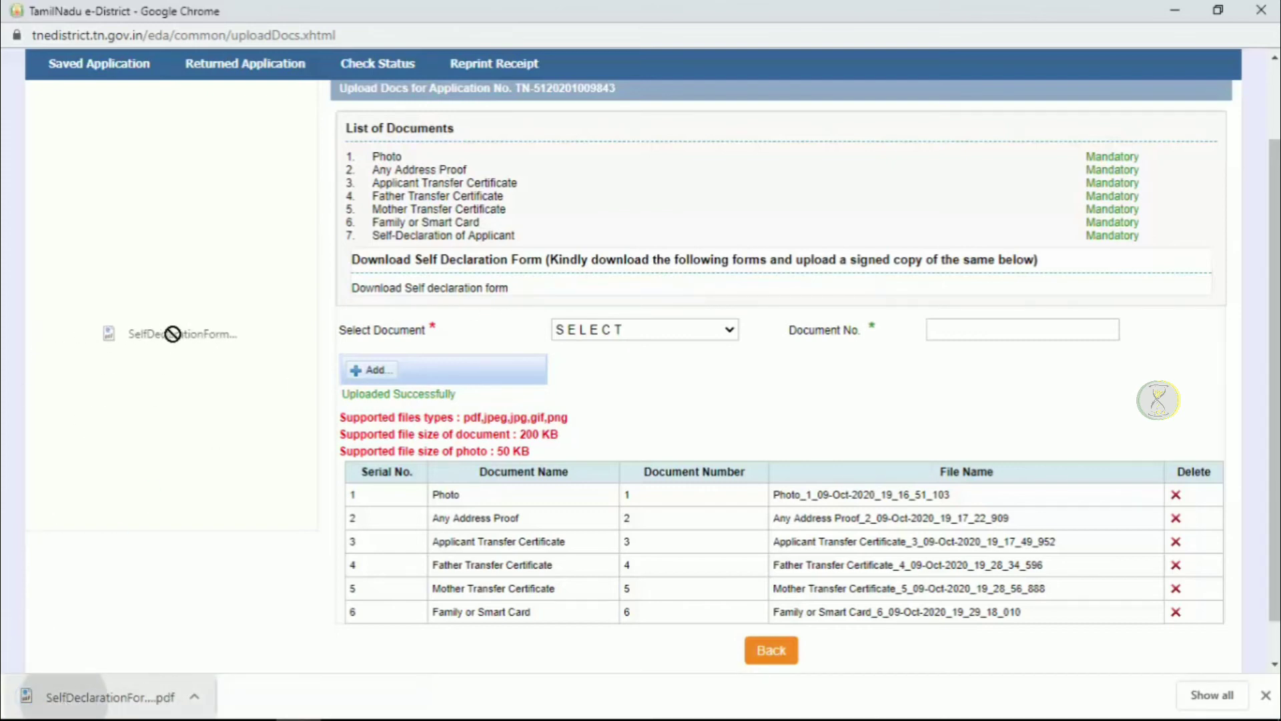
pyautogui.moveTo(172, 333); pyautogui.dragTo(506, 379)
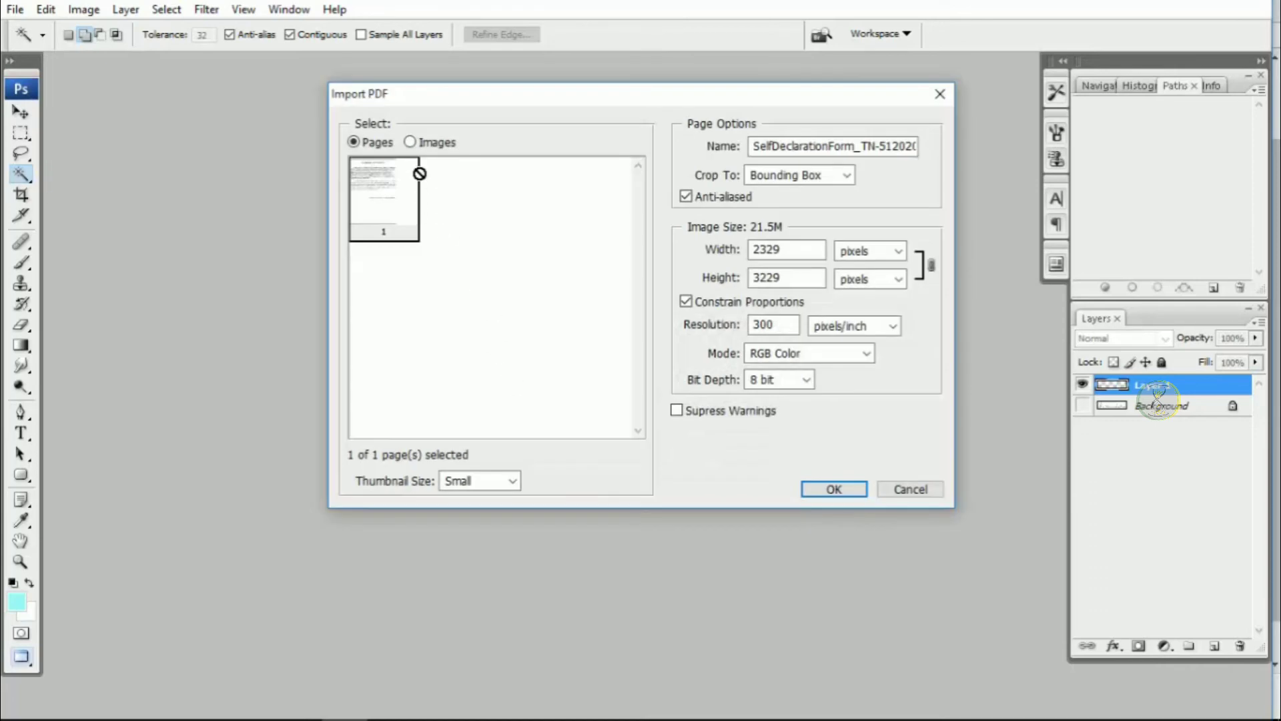
# Import the self-declaration PDF as an image and shrink the signature to about 19%.
pyautogui.click(411, 143)
pyautogui.click(833, 491)
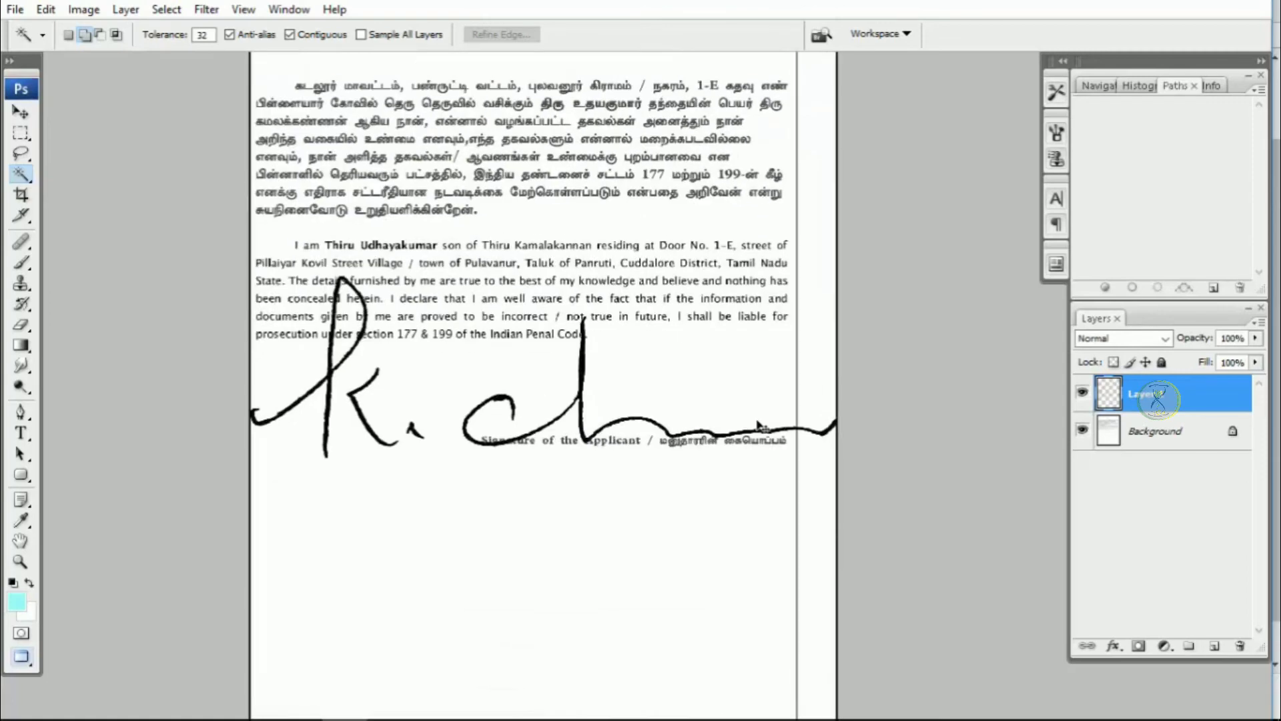
pyautogui.hotkey('ctrl', 't')
pyautogui.hotkey('ctrl', '-')
pyautogui.moveTo(918, 377); pyautogui.dragTo(779, 400)
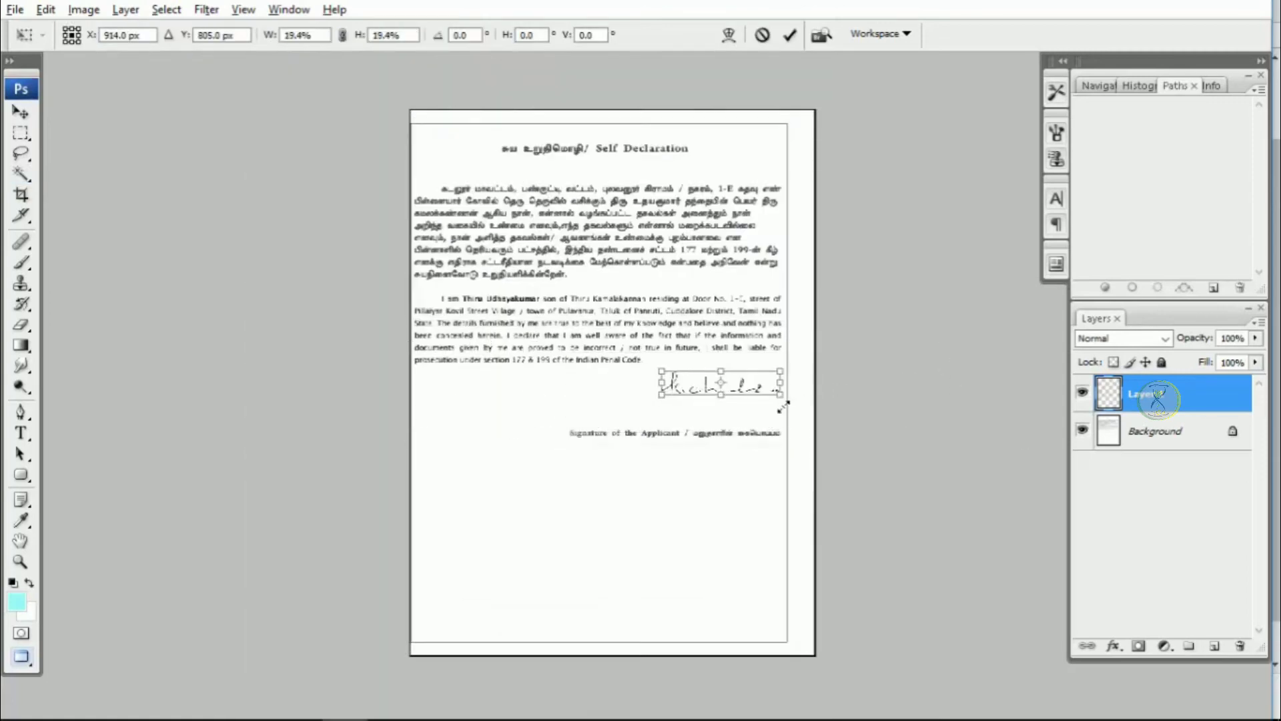
# Place the signature just above the Signature of the Applicant line and apply it.
pyautogui.hotkey('ctrl', '+')
pyautogui.hotkey('ctrl', '+')
pyautogui.hotkey('ctrl', '+')
pyautogui.moveTo(678, 412); pyautogui.dragTo(636, 444)
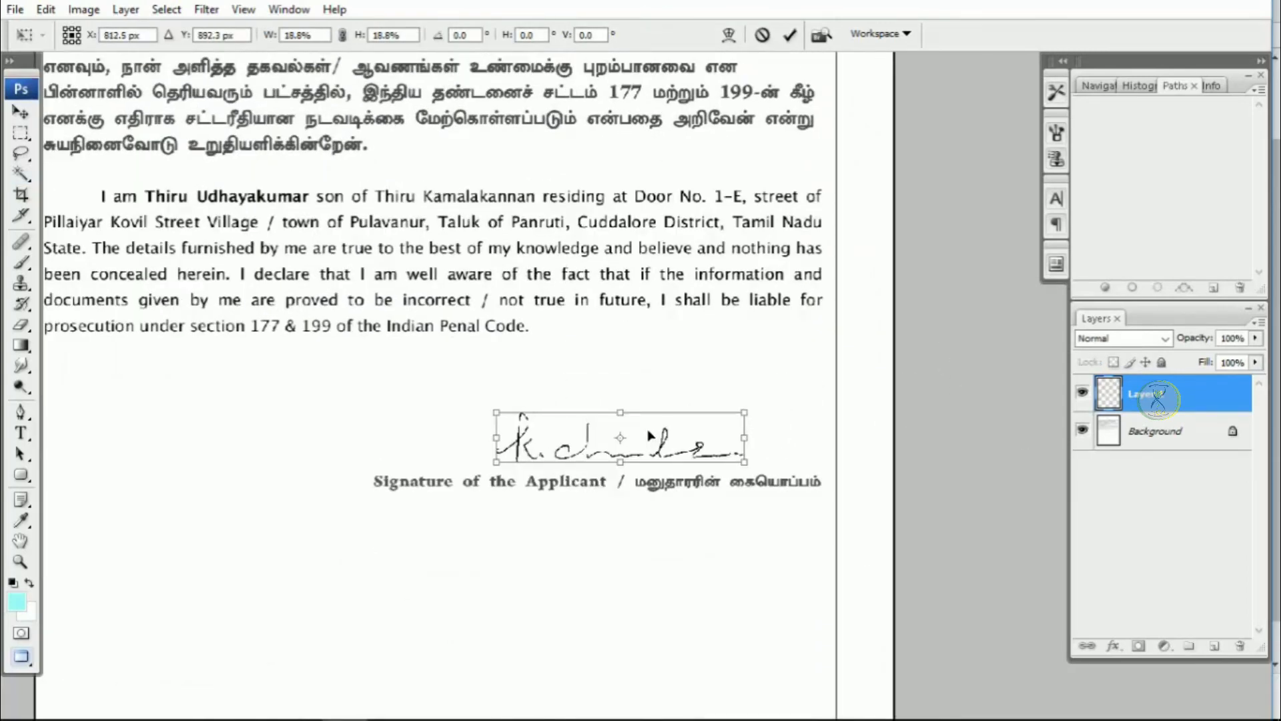
pyautogui.press('Return')
pyautogui.press('w')
pyautogui.hotkey('ctrl', '+')
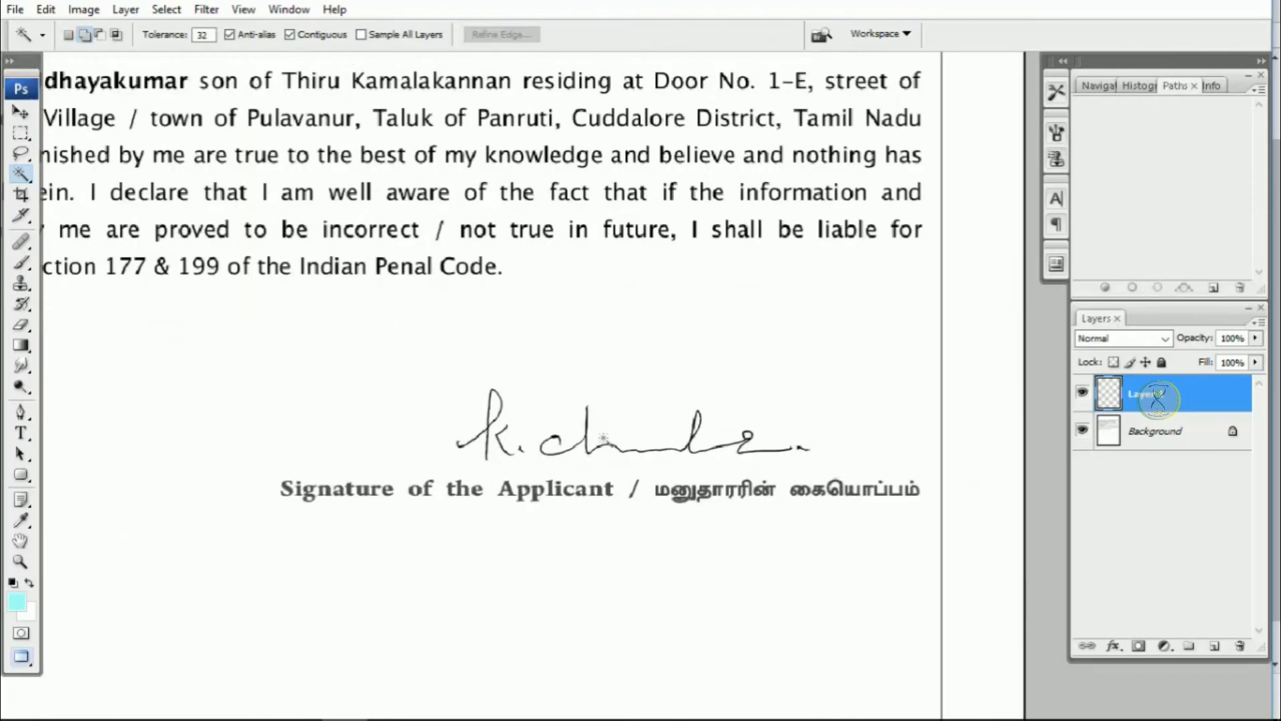
pyautogui.hotkey('ctrl', '-')
pyautogui.hotkey('ctrl', '-')
pyautogui.hotkey('ctrl', '-')
pyautogui.hotkey('ctrl', 's')
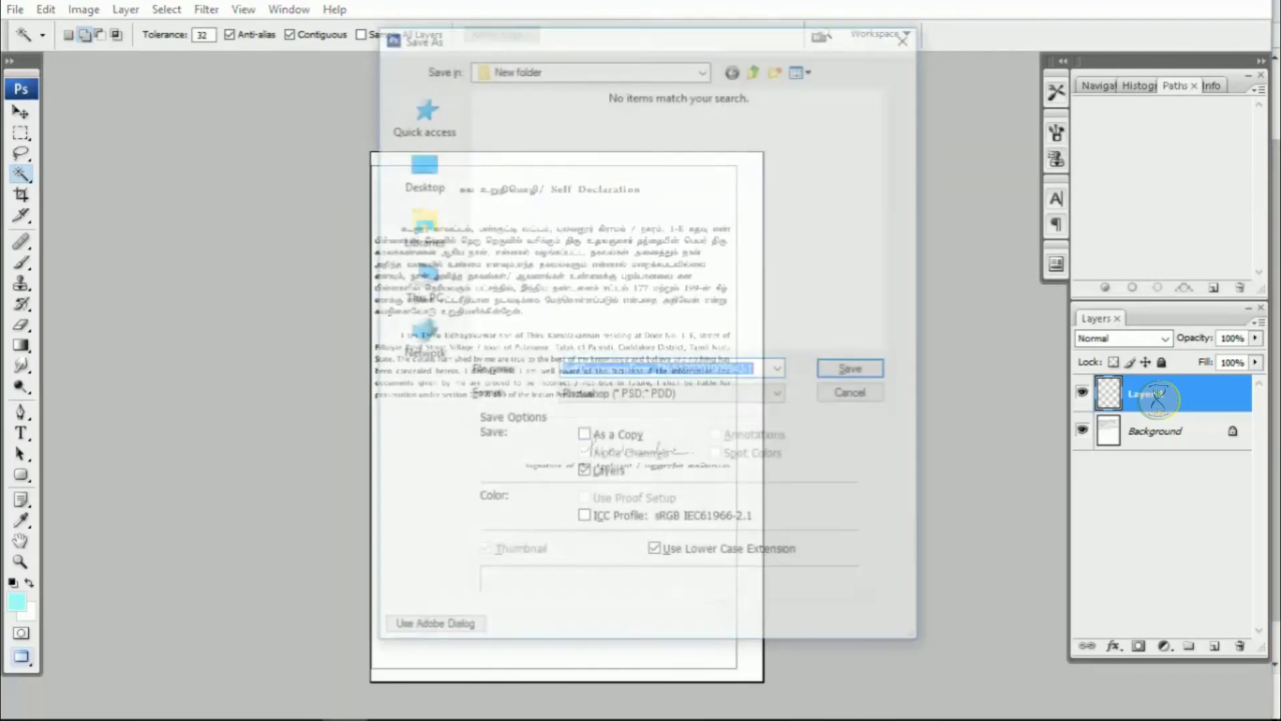
# Save the signed form as a JPEG in the Desktop's New folder at quality 0 (Low).
pyautogui.click(421, 170)
pyautogui.doubleClick(724, 226)
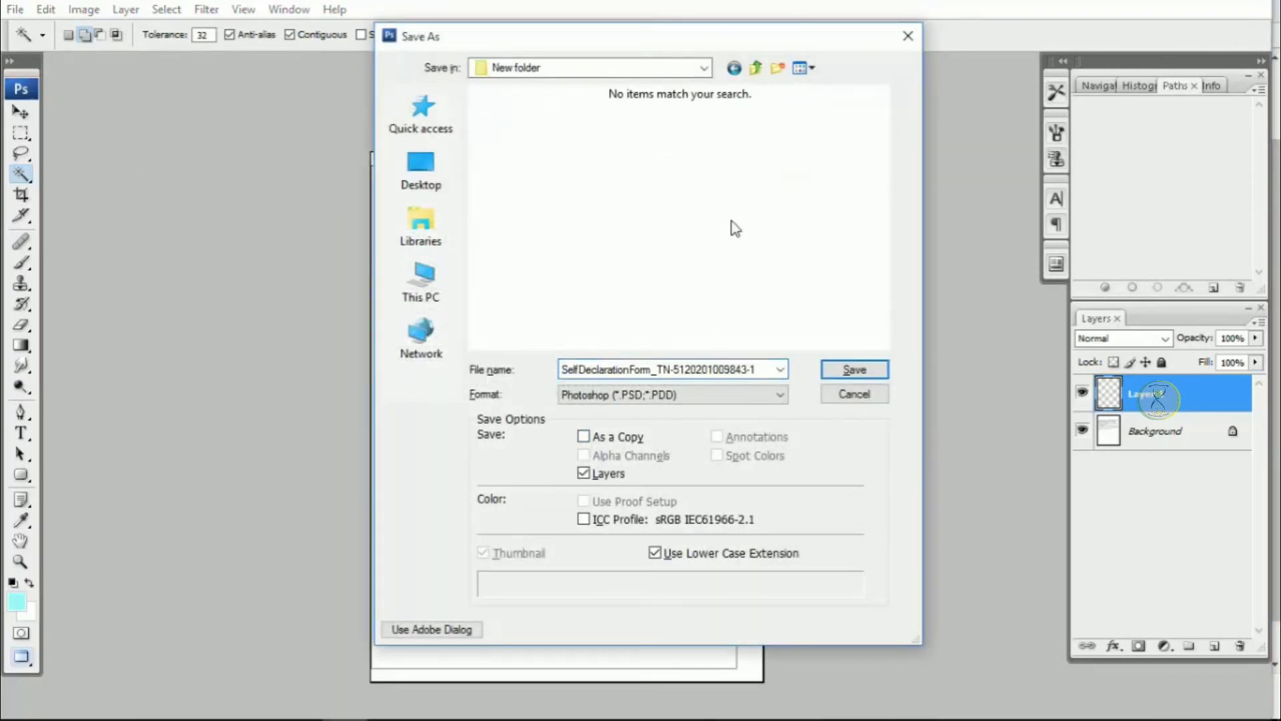
pyautogui.click(719, 395)
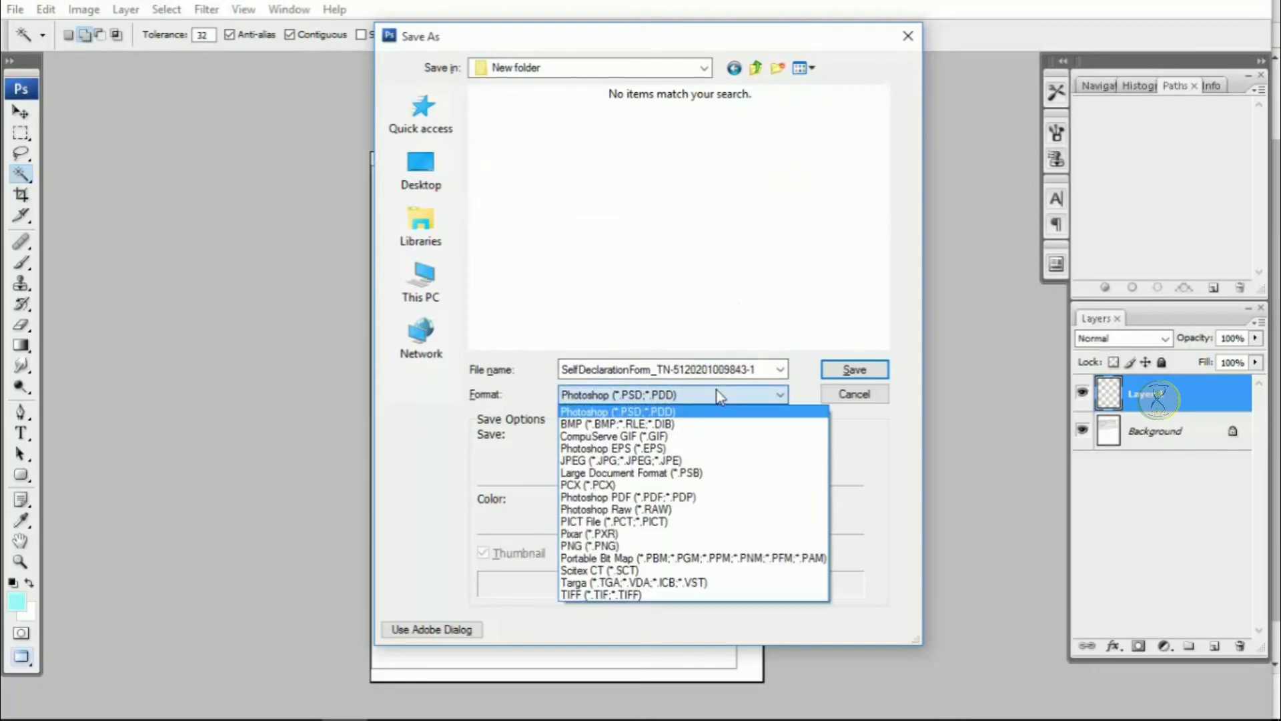
pyautogui.press('j')
pyautogui.press('Return')
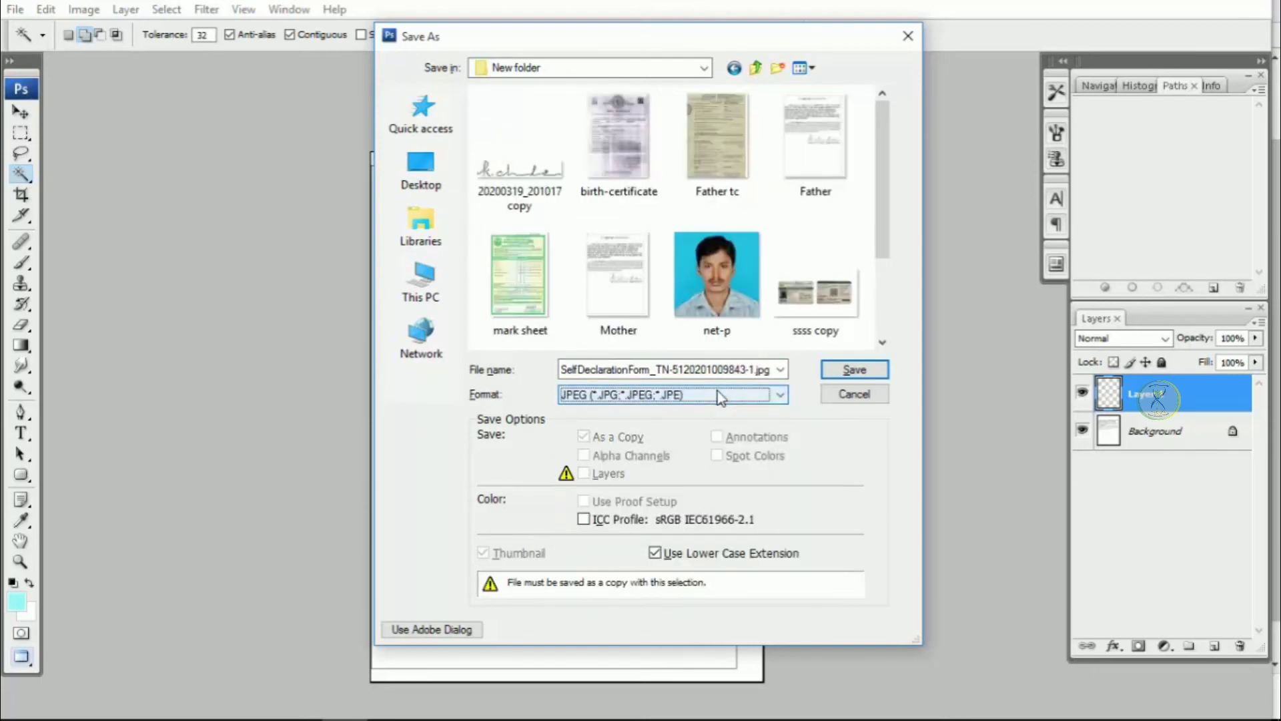
pyautogui.press('Return')
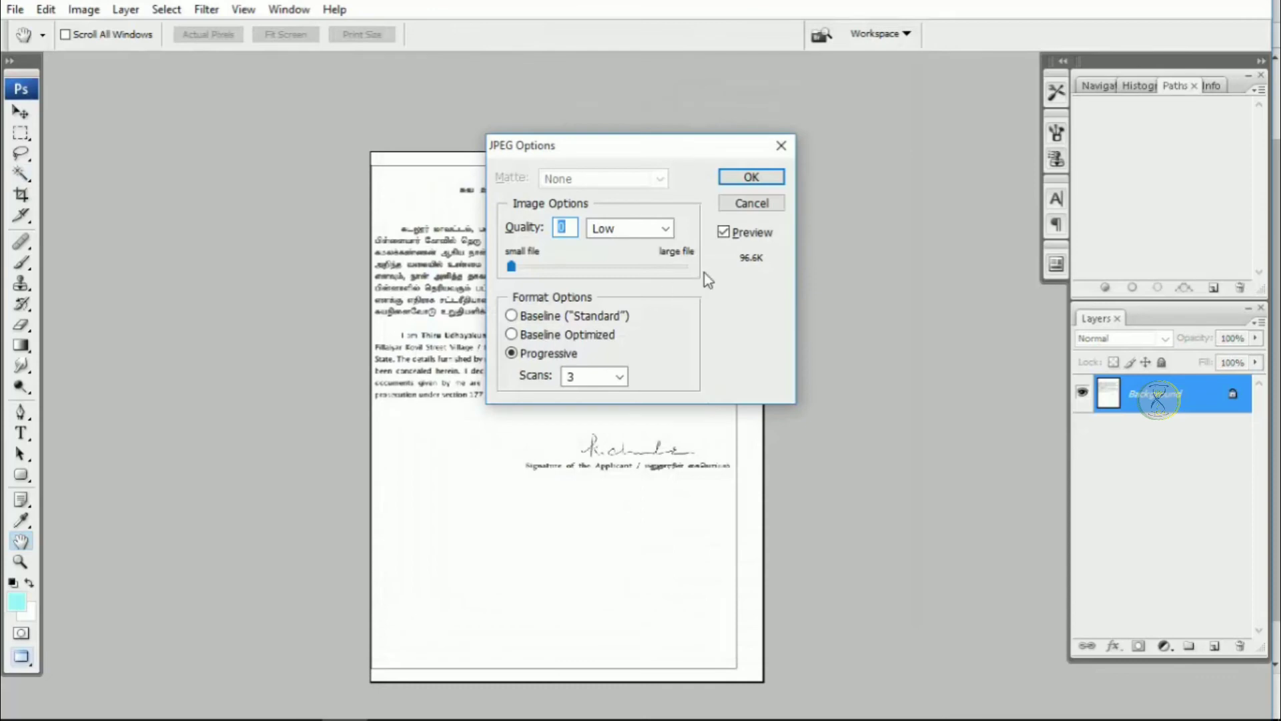
pyautogui.moveTo(514, 271); pyautogui.dragTo(517, 270)
pyautogui.click(735, 180)
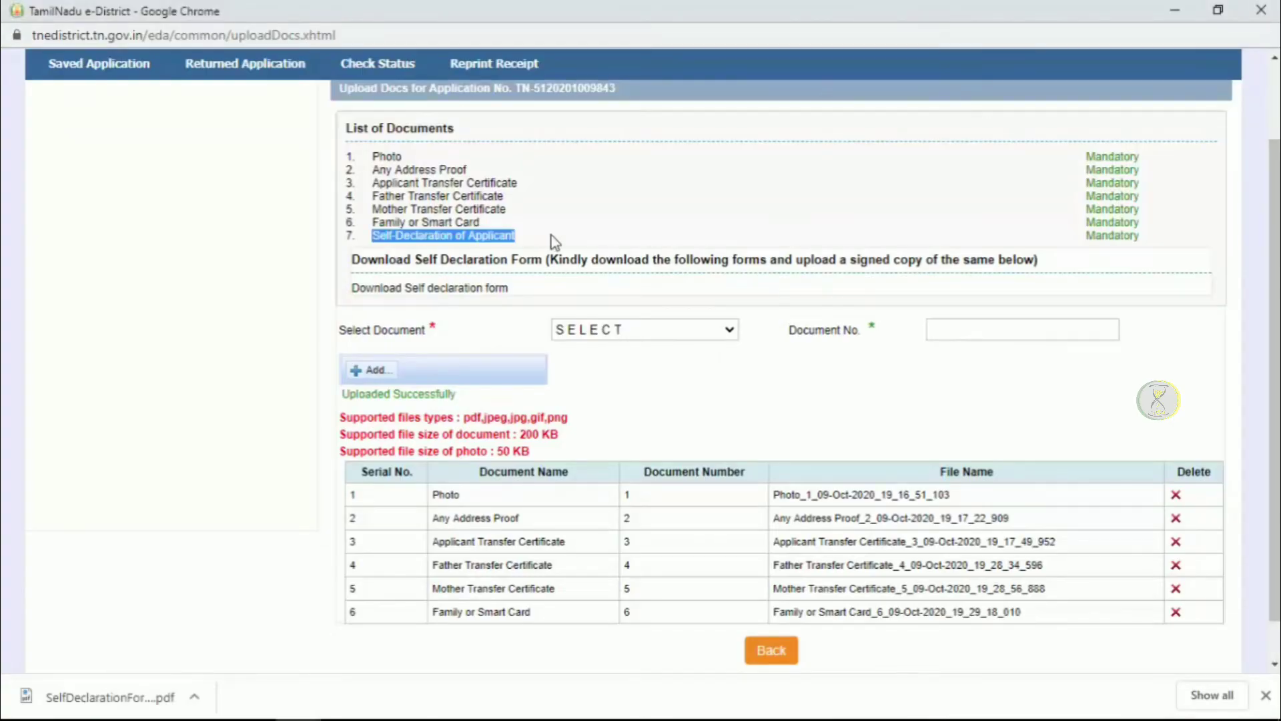
# Upload the SelfDeclarationForm file as Self-Declaration of Applicant with document number 7.
pyautogui.click(617, 331)
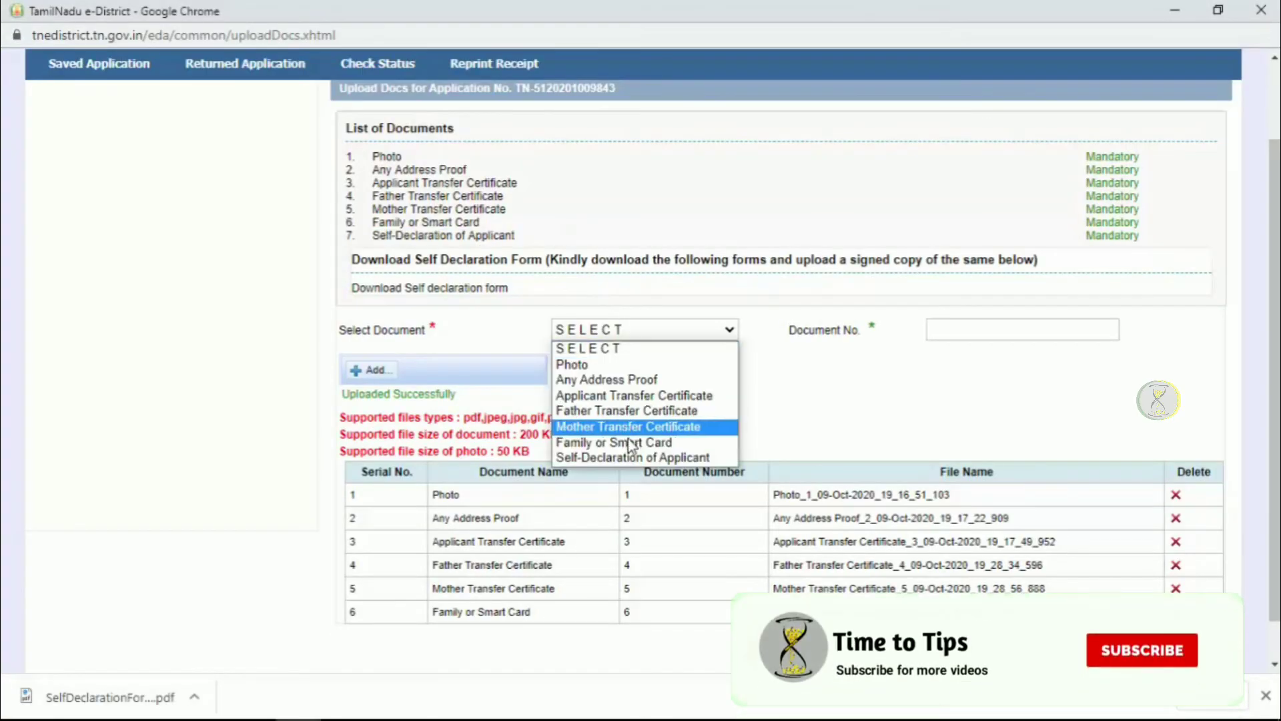
pyautogui.click(630, 456)
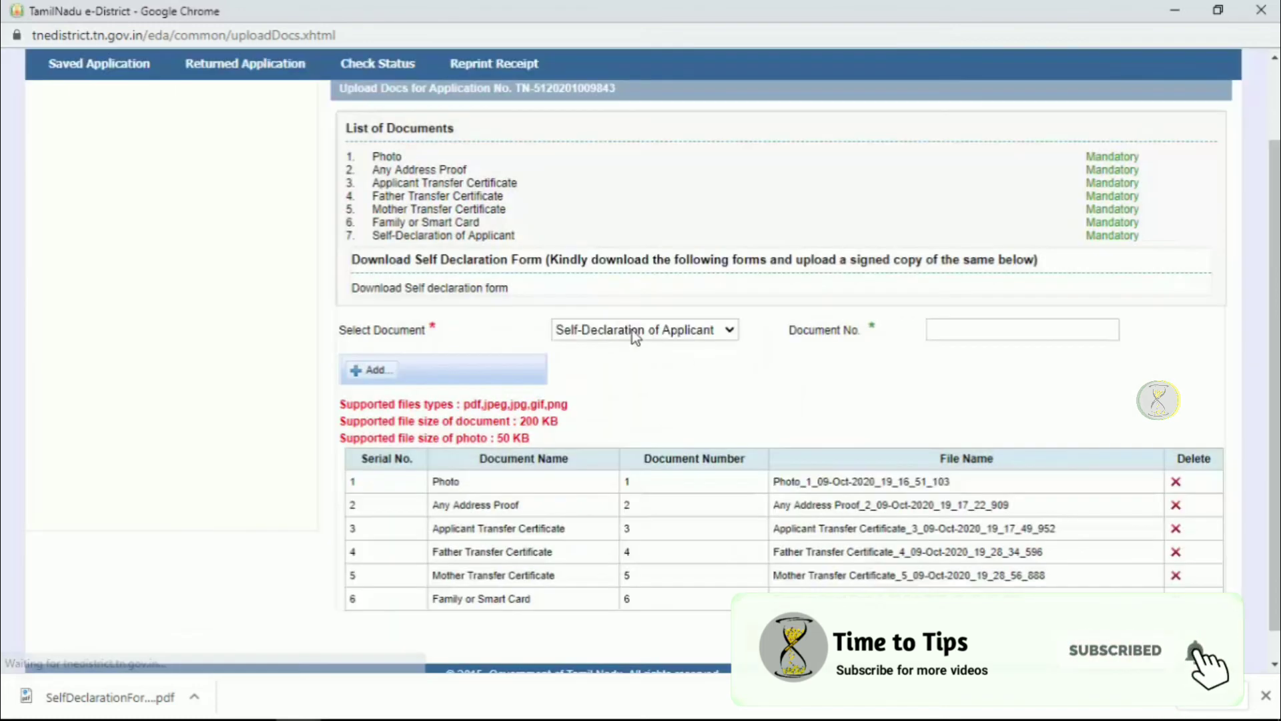
pyautogui.click(937, 330)
pyautogui.write('7')
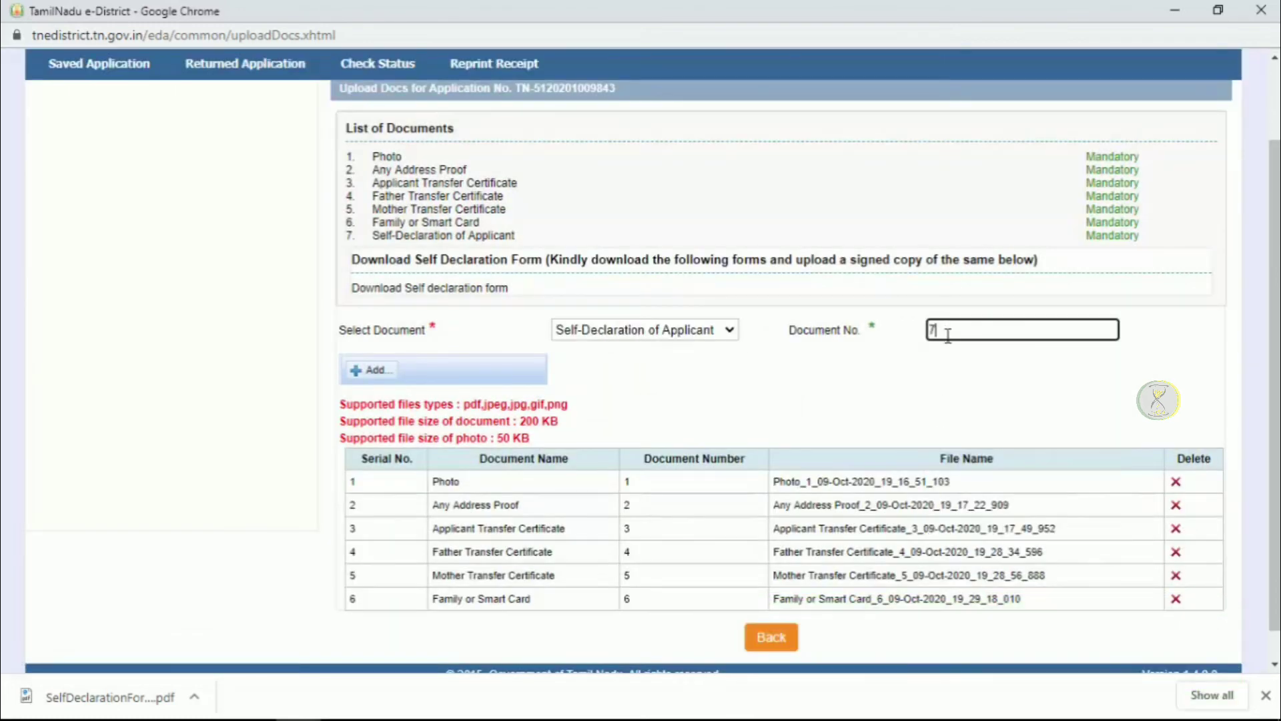
pyautogui.click(948, 356)
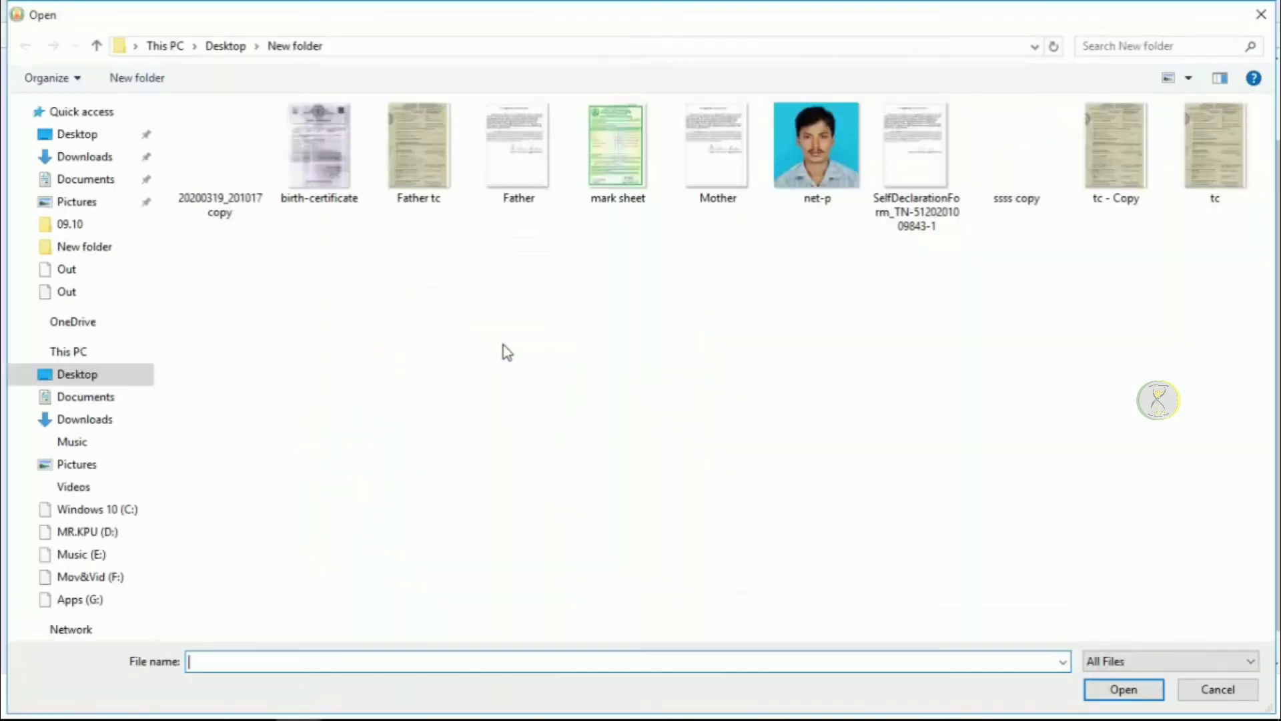
pyautogui.click(914, 150)
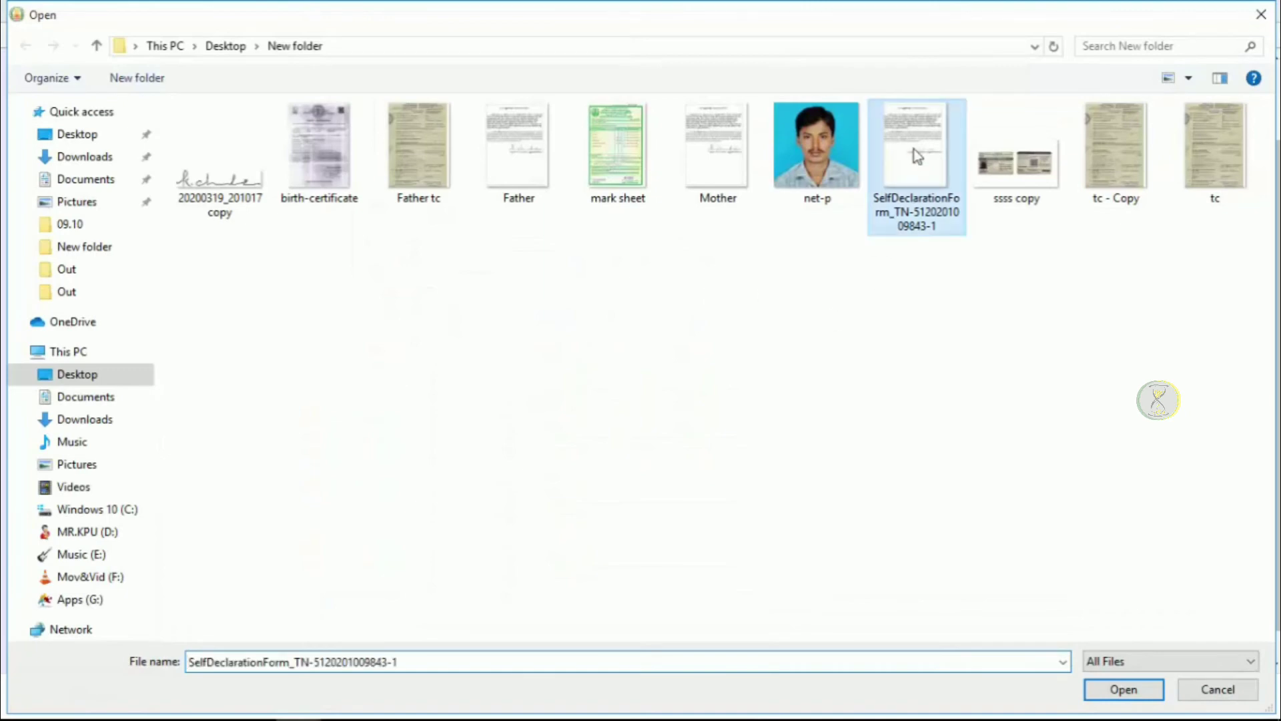
pyautogui.doubleClick(914, 149)
pyautogui.click(448, 372)
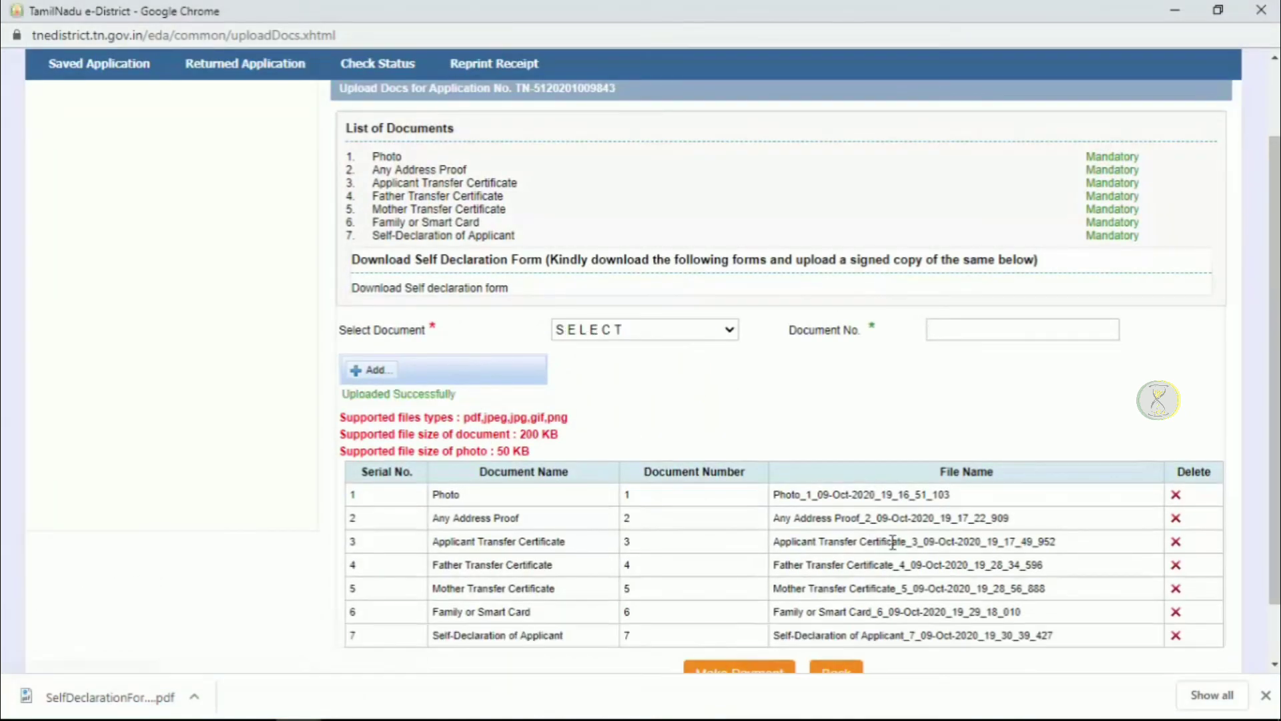
# Review the list of seven uploaded documents and proceed to fee payment.
pyautogui.click(1266, 695)
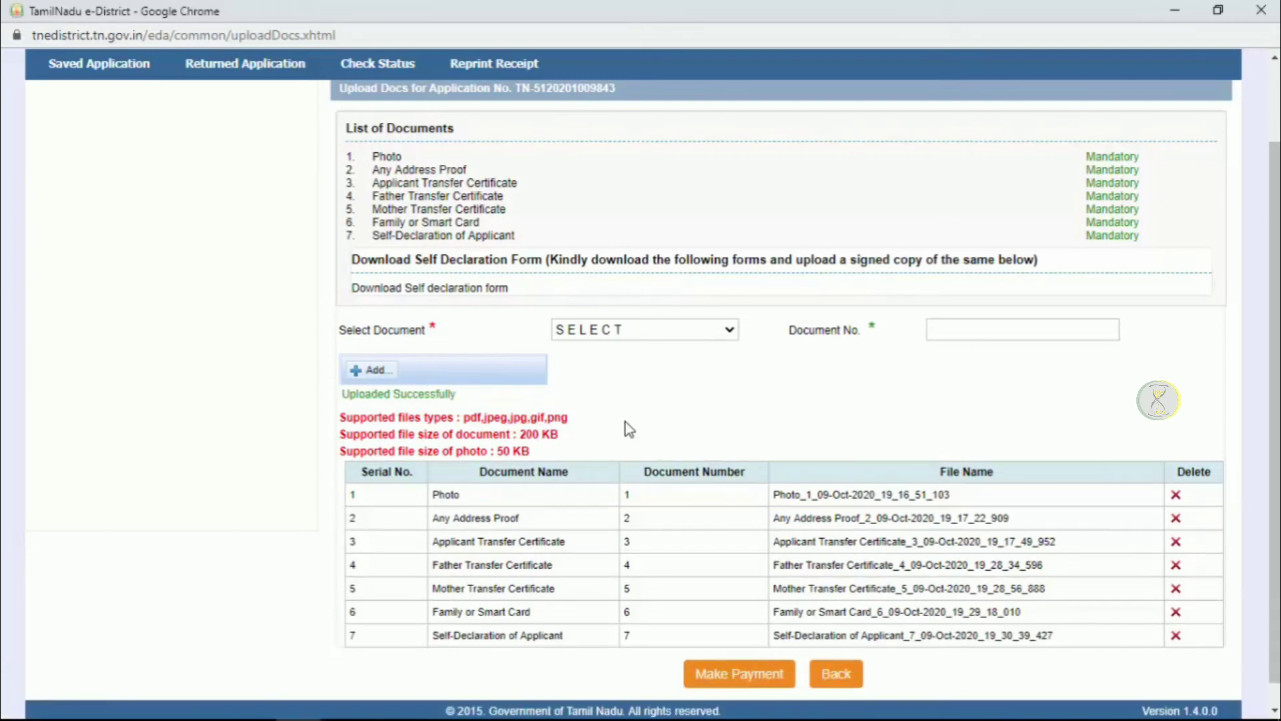
pyautogui.scroll(-1, 627, 427)
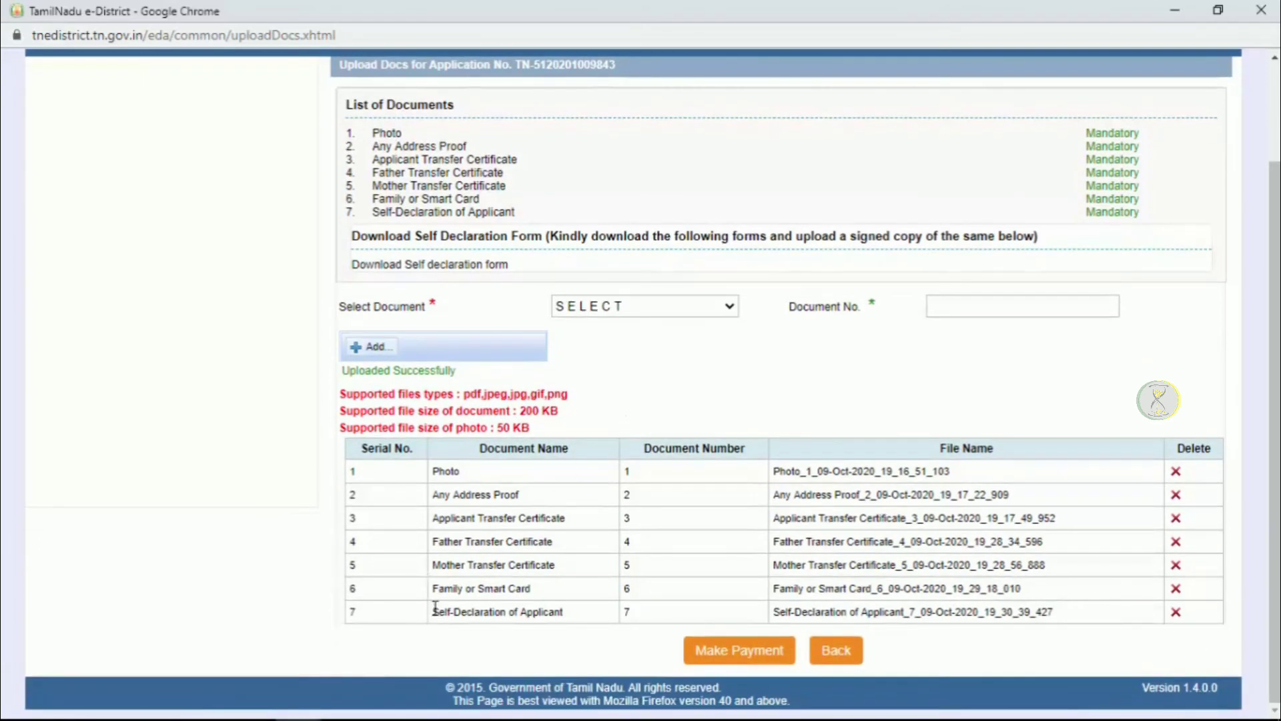
pyautogui.moveTo(435, 607); pyautogui.dragTo(431, 471)
pyautogui.click(450, 638)
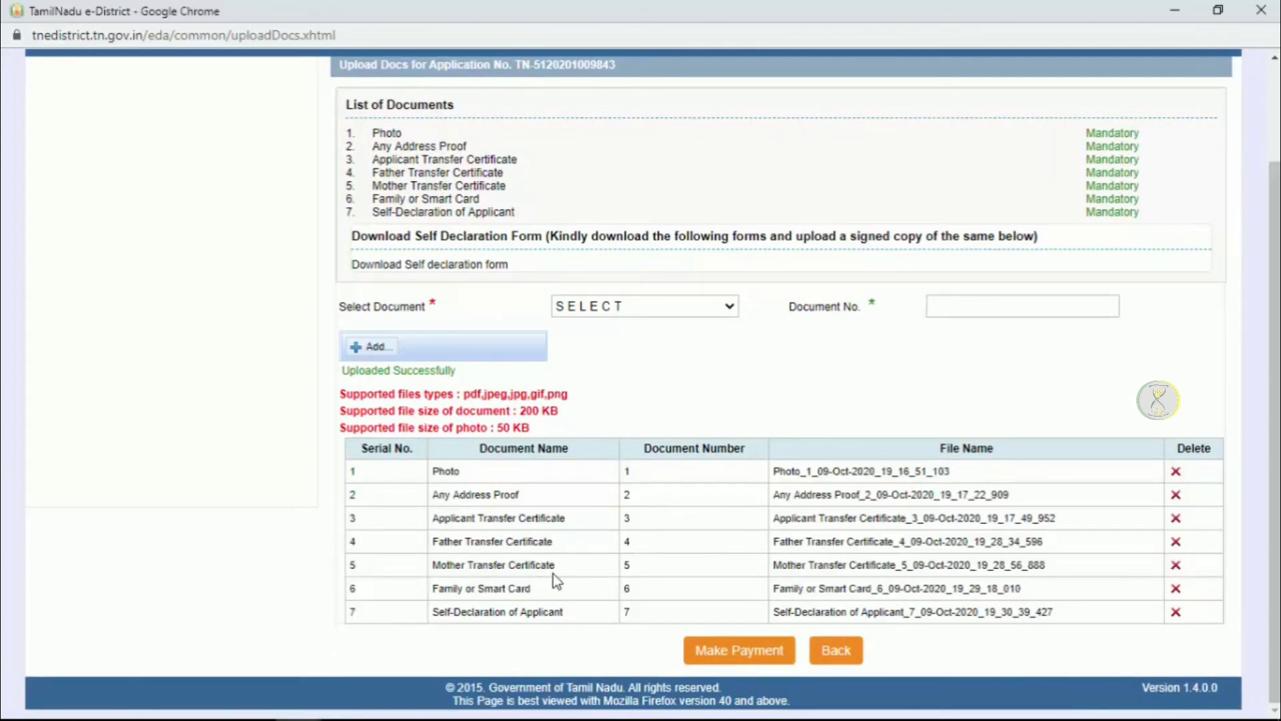
pyautogui.click(731, 657)
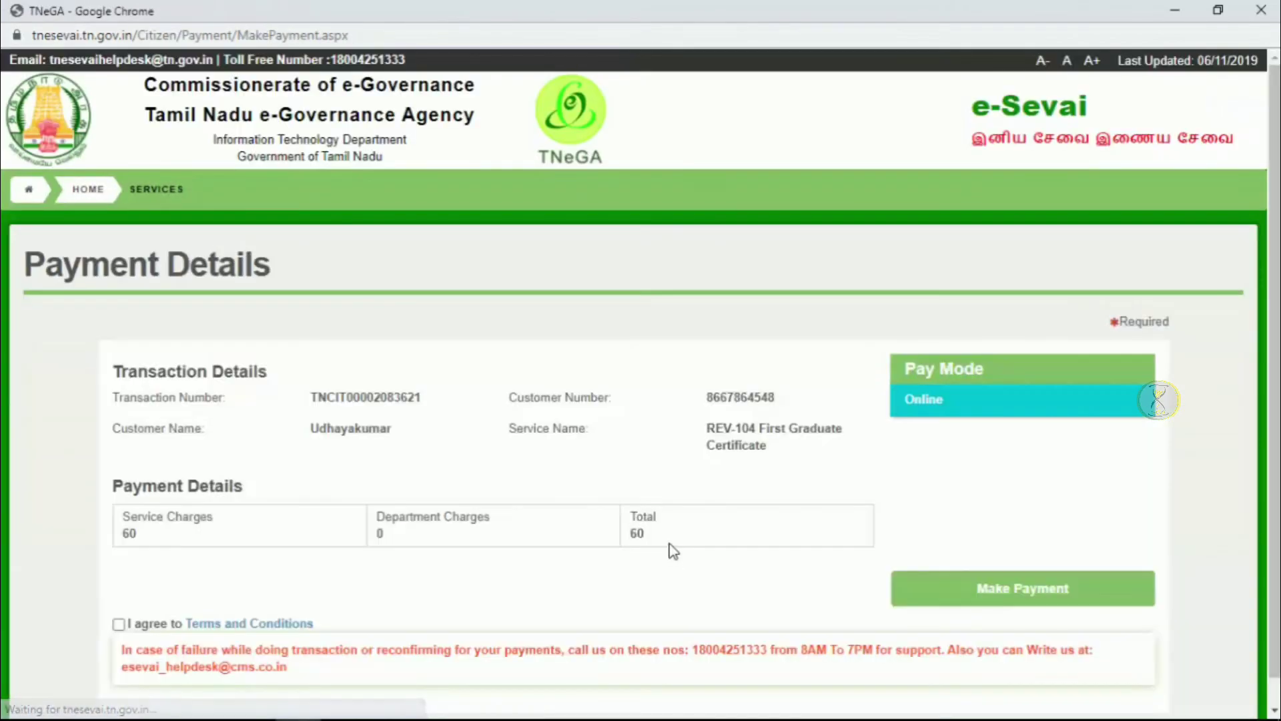
# Check the First Graduate Certificate fee of 60, accept the terms, and continue to online payment.
pyautogui.scroll(-1, 672, 543)
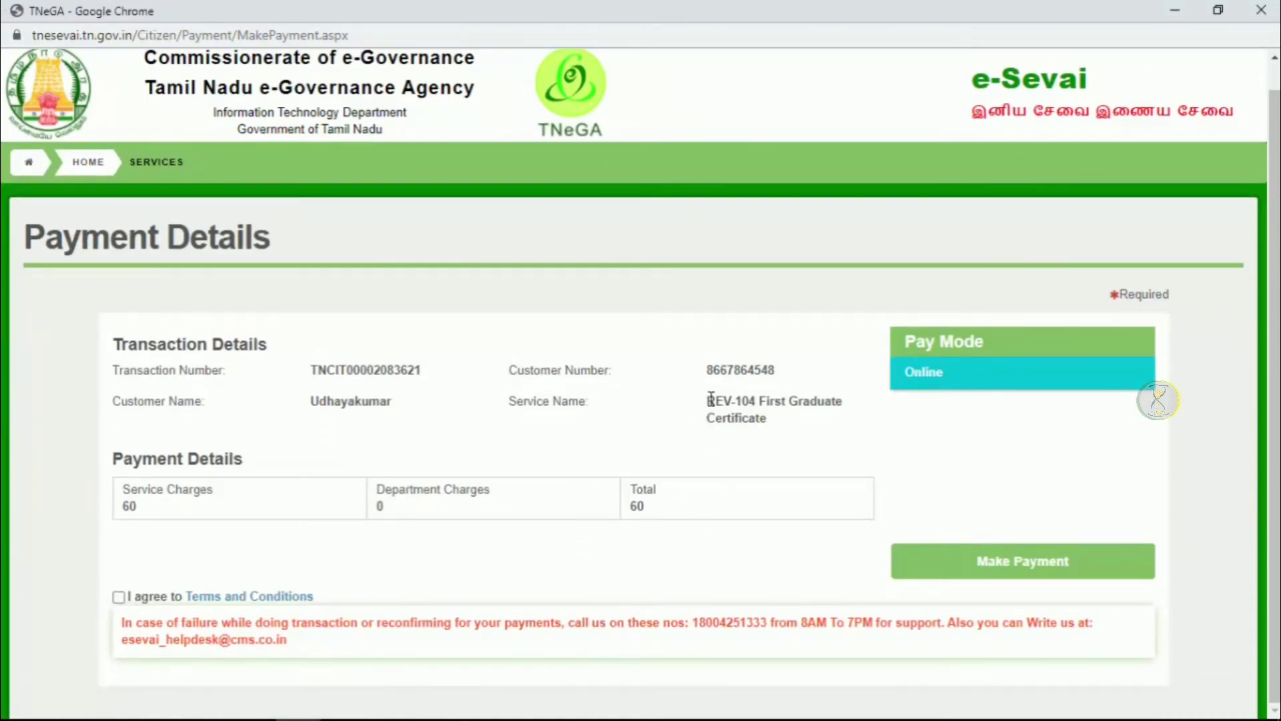
pyautogui.moveTo(711, 399); pyautogui.dragTo(812, 417)
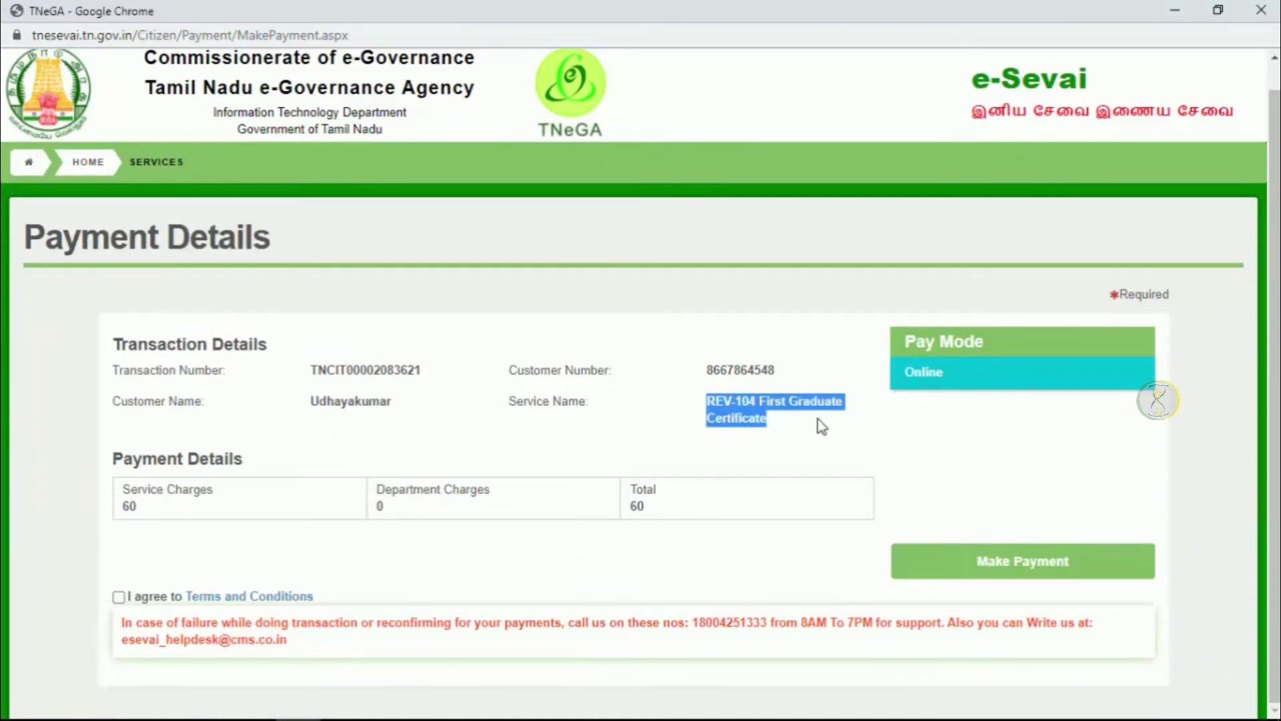
pyautogui.click(821, 425)
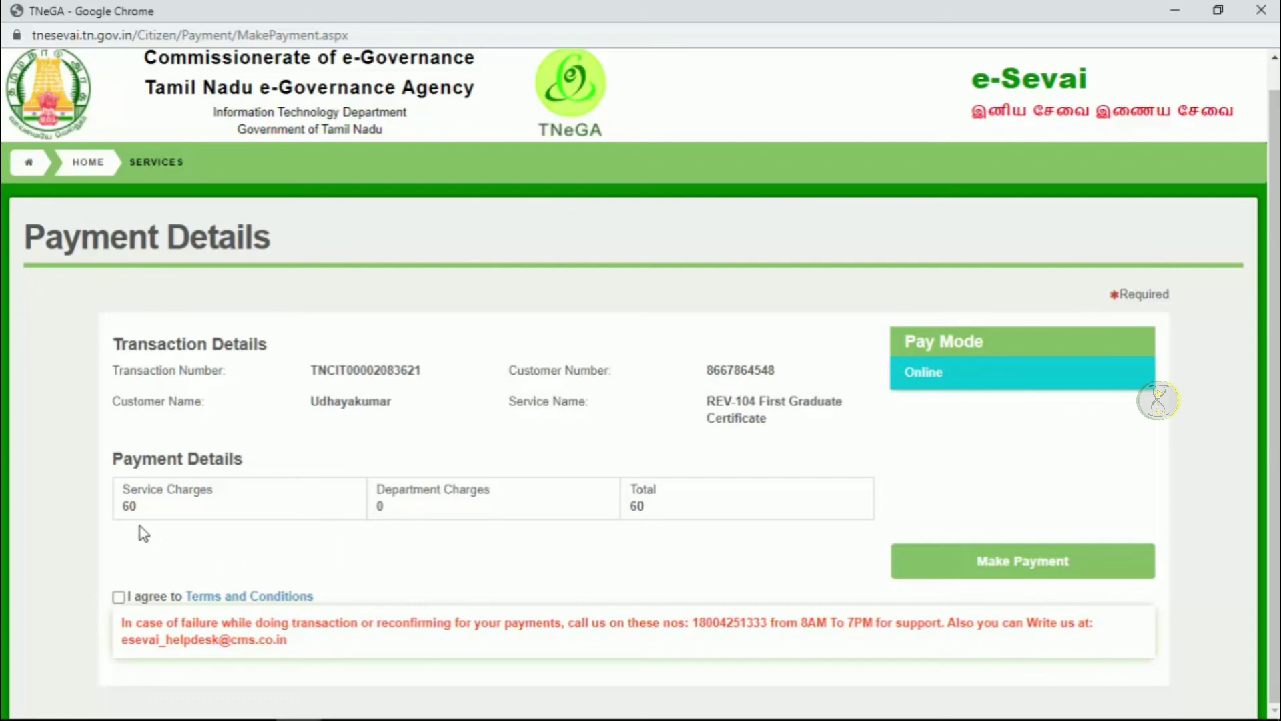
pyautogui.moveTo(124, 508); pyautogui.dragTo(489, 518)
pyautogui.click(484, 524)
pyautogui.click(118, 597)
pyautogui.click(1014, 570)
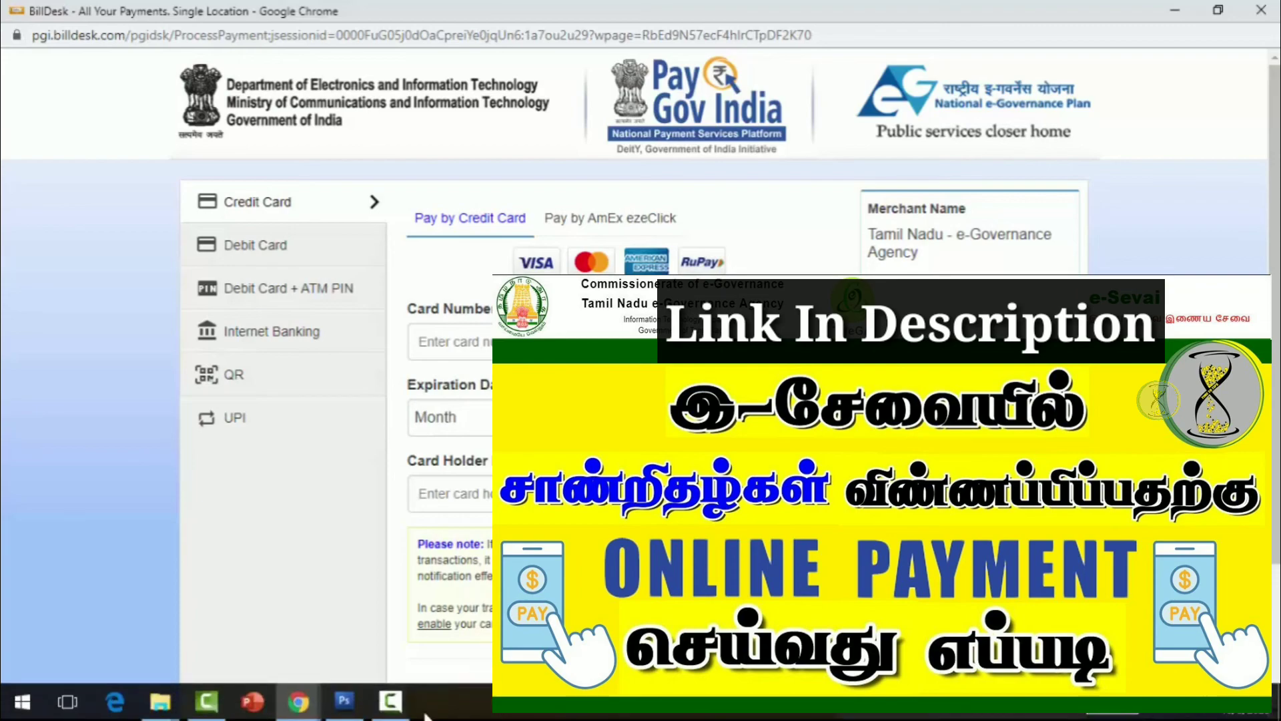
# Enter the one-time password to authorise the ₹60 card payment, declining Chrome's save-password offer.
pyautogui.click(390, 701)
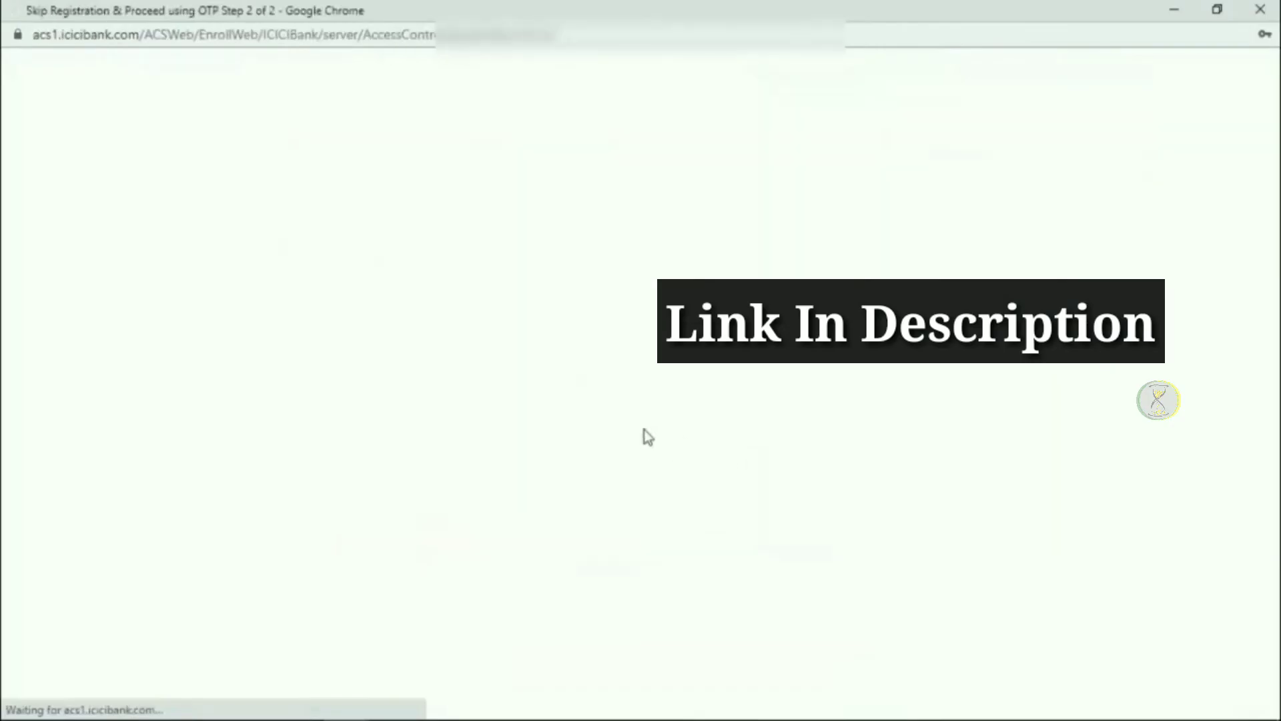
pyautogui.click(638, 413)
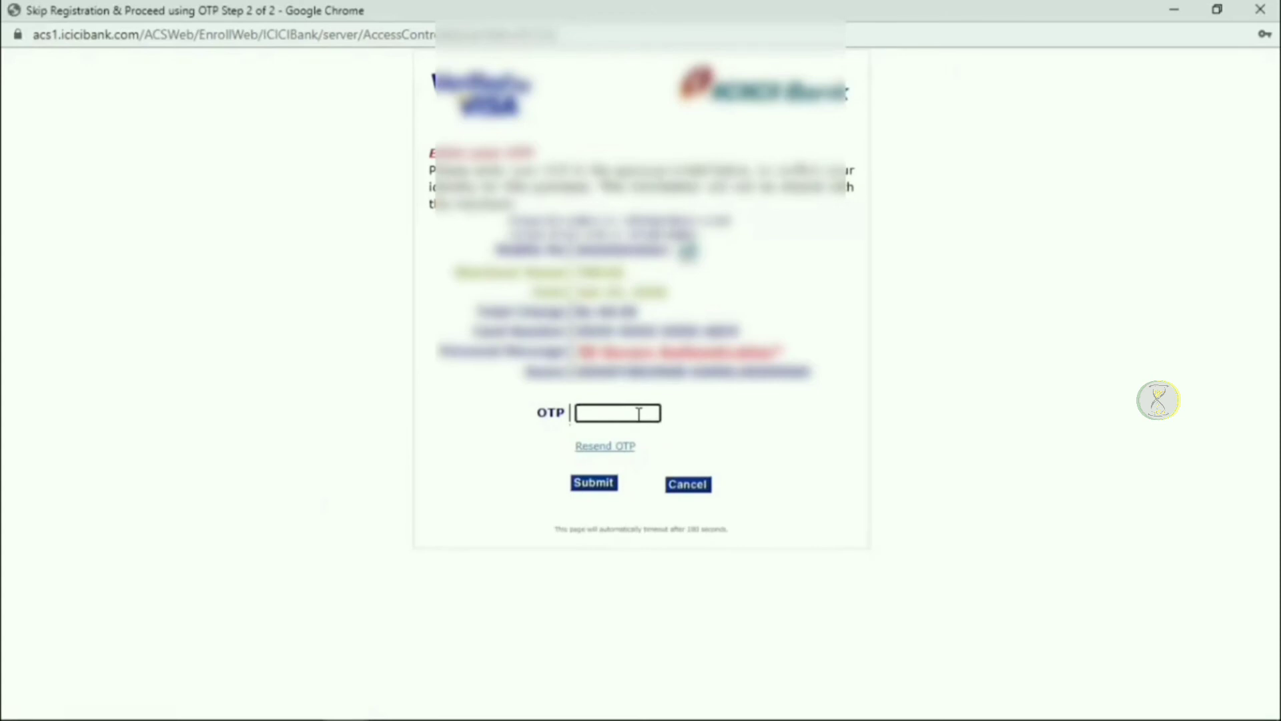
pyautogui.write('••••••••••')
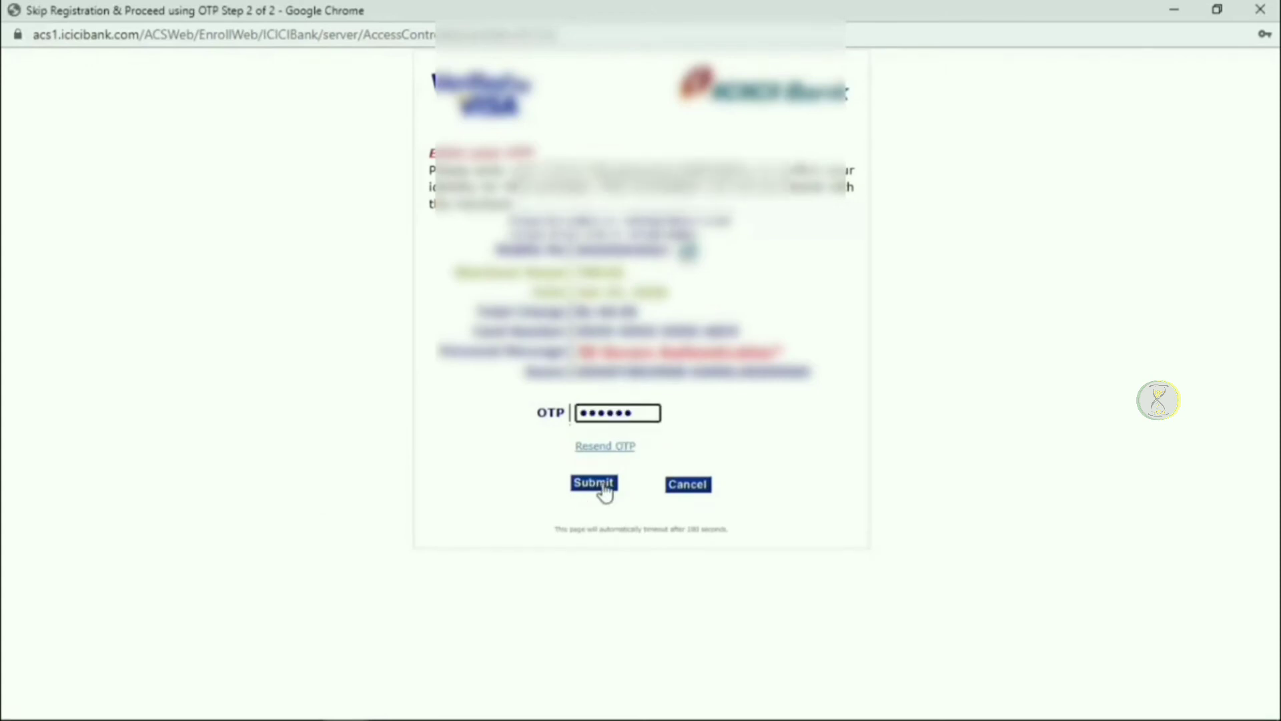
pyautogui.click(604, 490)
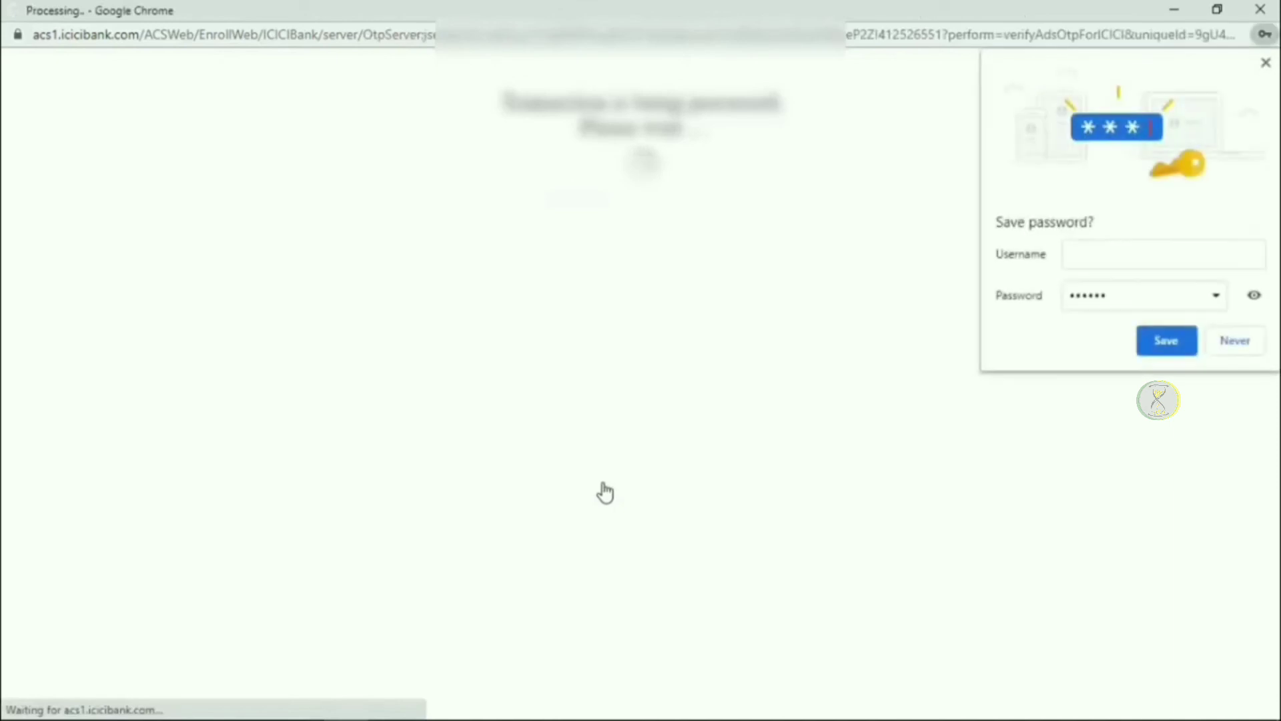
pyautogui.click(1227, 344)
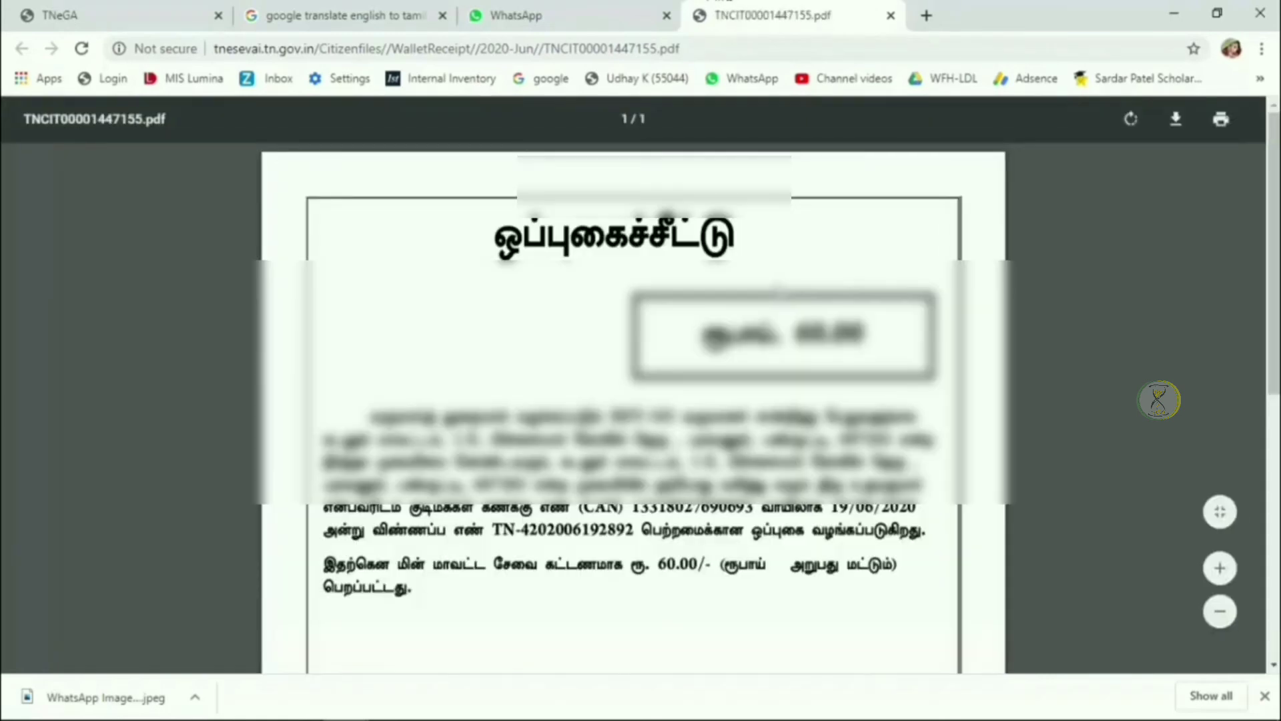
# Scroll through the ₹60.00 payment receipt PDF.
pyautogui.scroll(-1, 1158, 399)
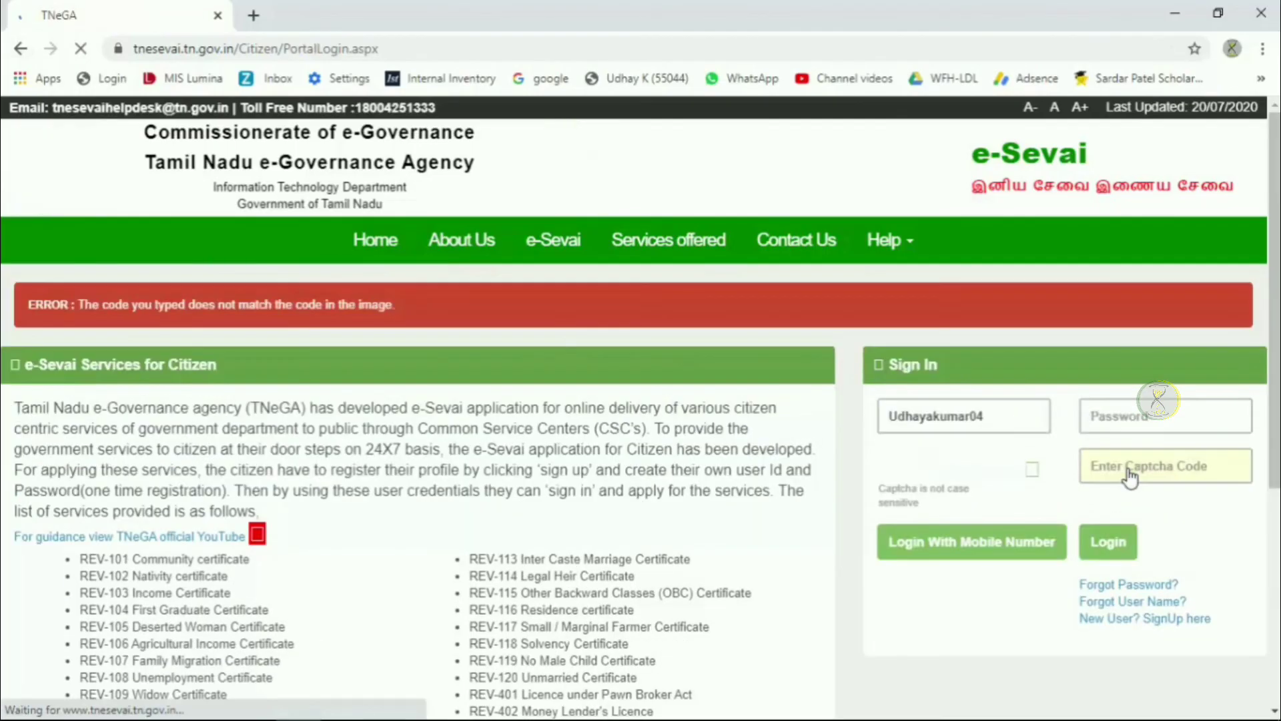
# Re-enter the captcha, log in to the citizen account, and open the Check Status page.
pyautogui.click(1124, 460)
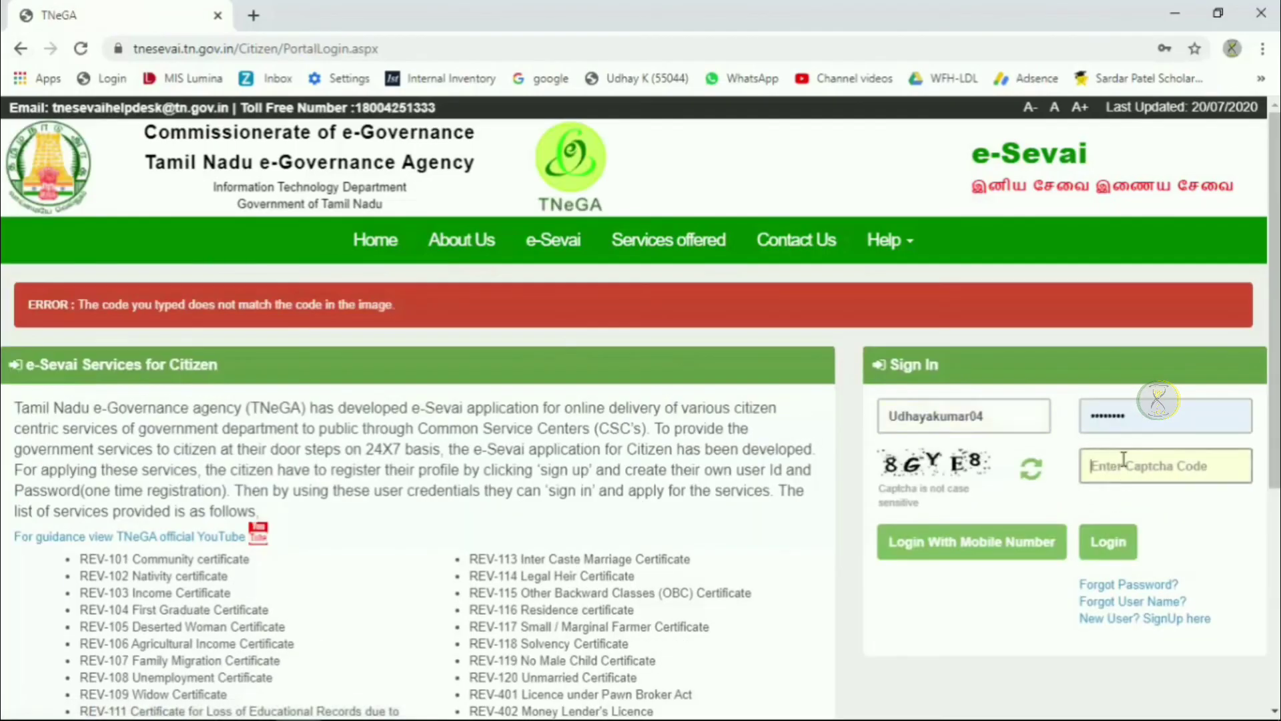
pyautogui.press('BackSpace')
pyautogui.write('8GYE8')
pyautogui.click(1120, 551)
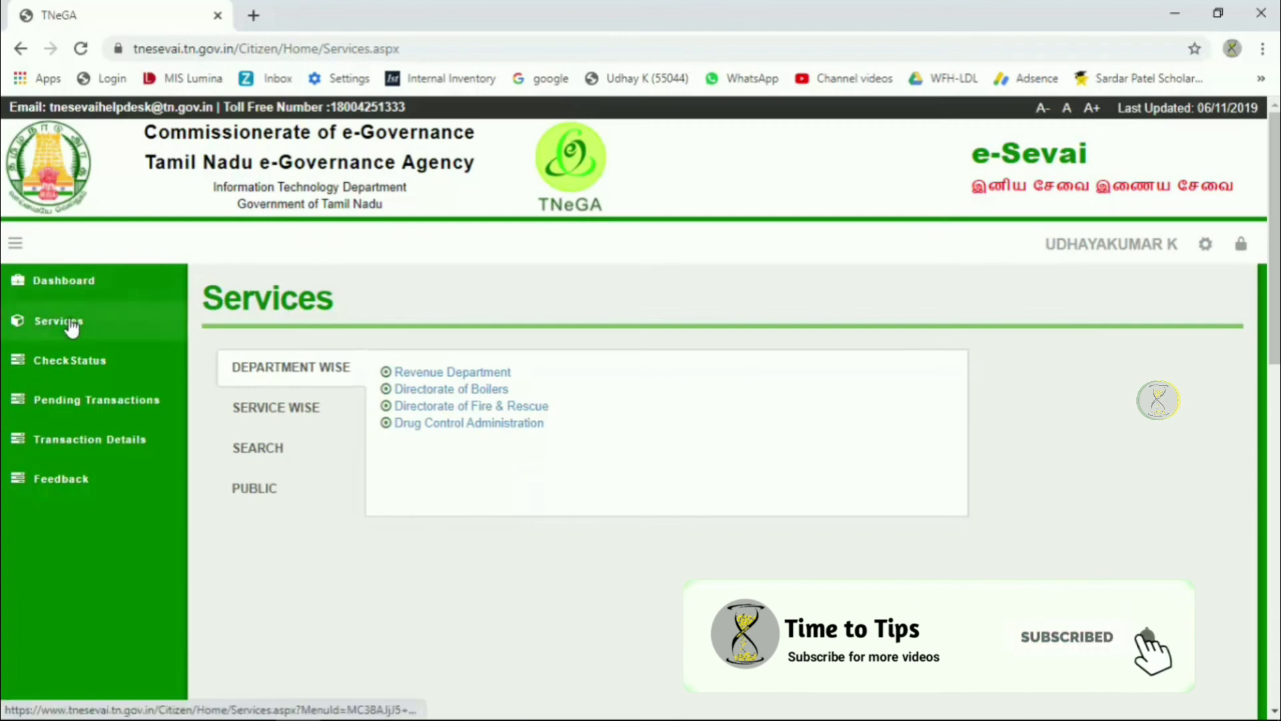
pyautogui.click(72, 367)
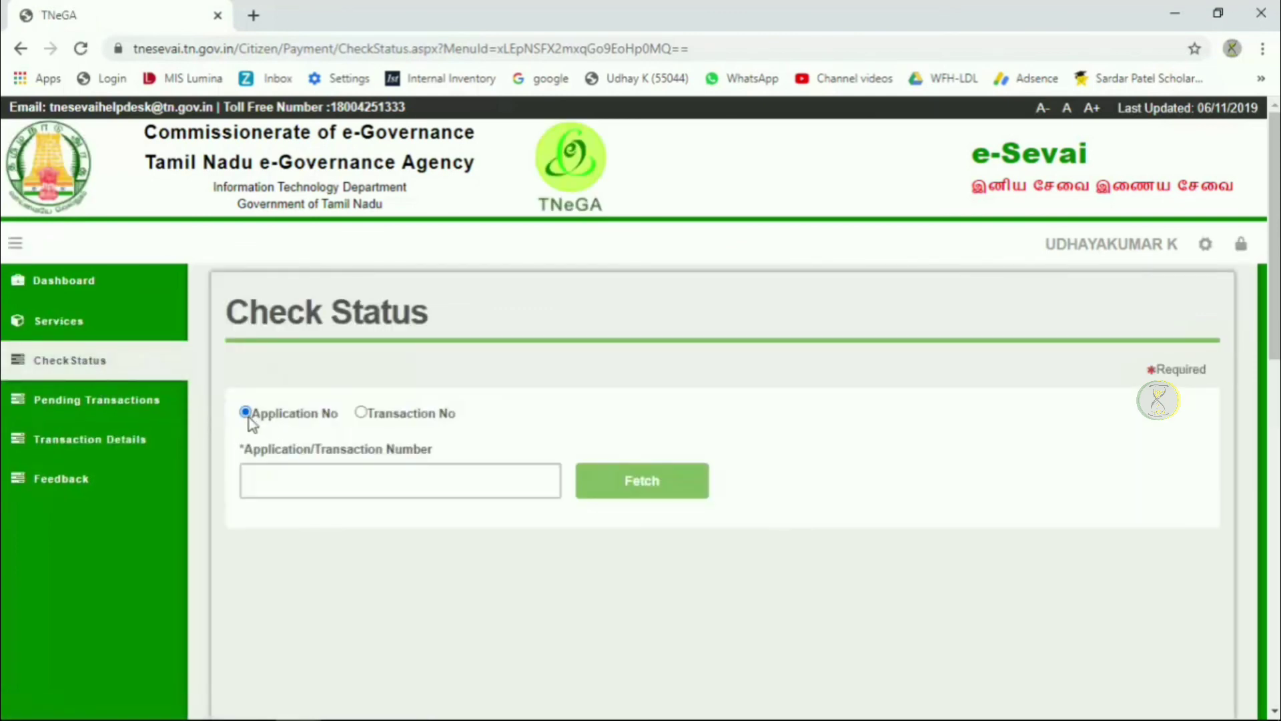
# Paste the application number into Application/Transaction Number and fetch the application's status.
pyautogui.click(287, 481)
pyautogui.rightClick(288, 481)
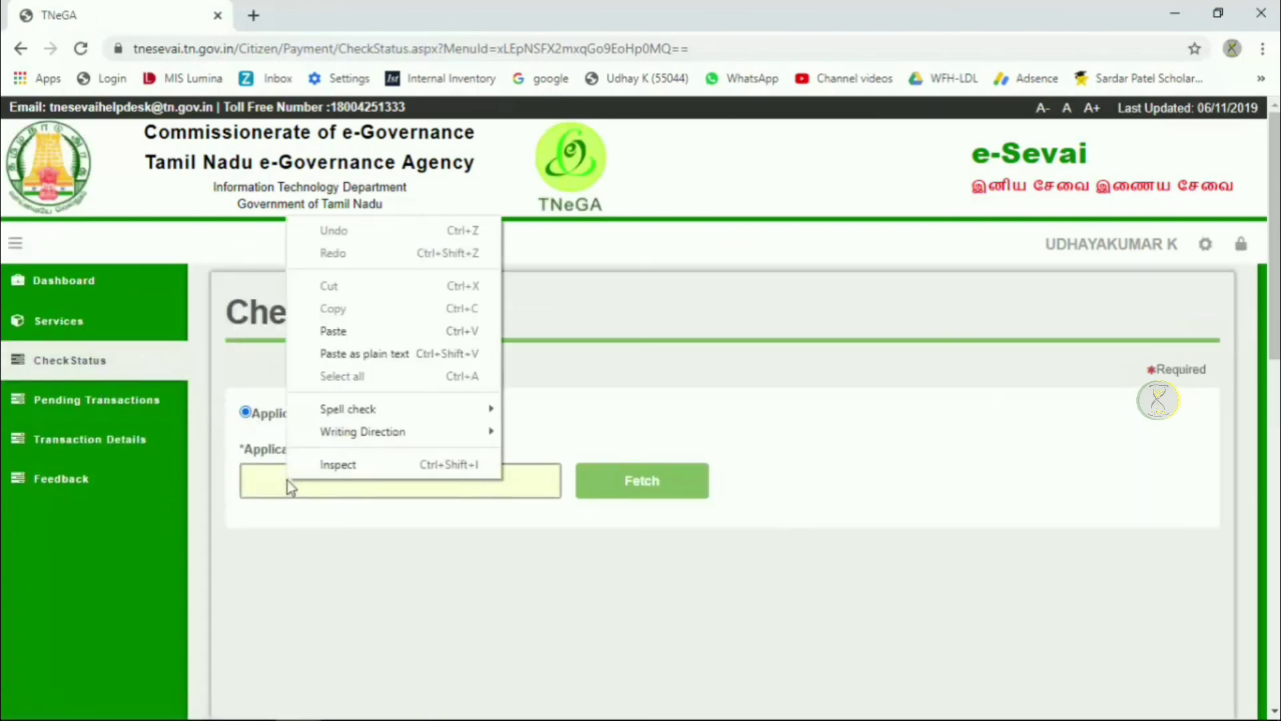
pyautogui.click(334, 331)
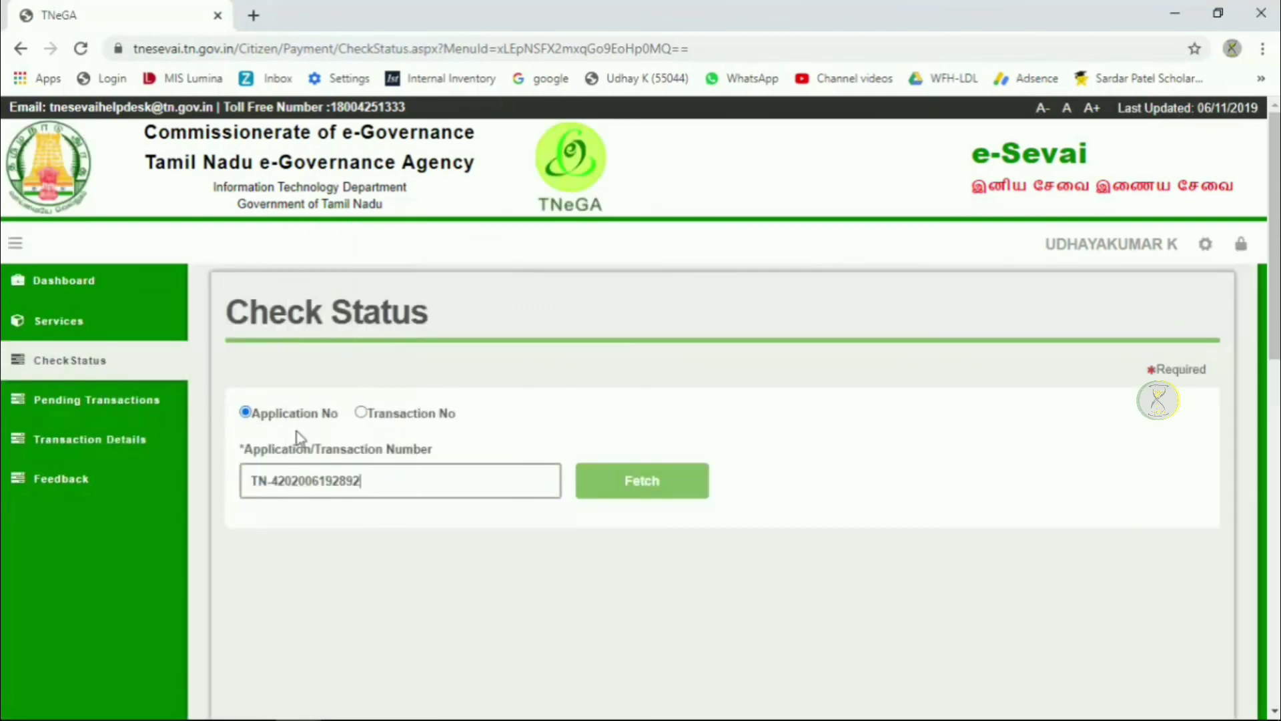
pyautogui.click(637, 491)
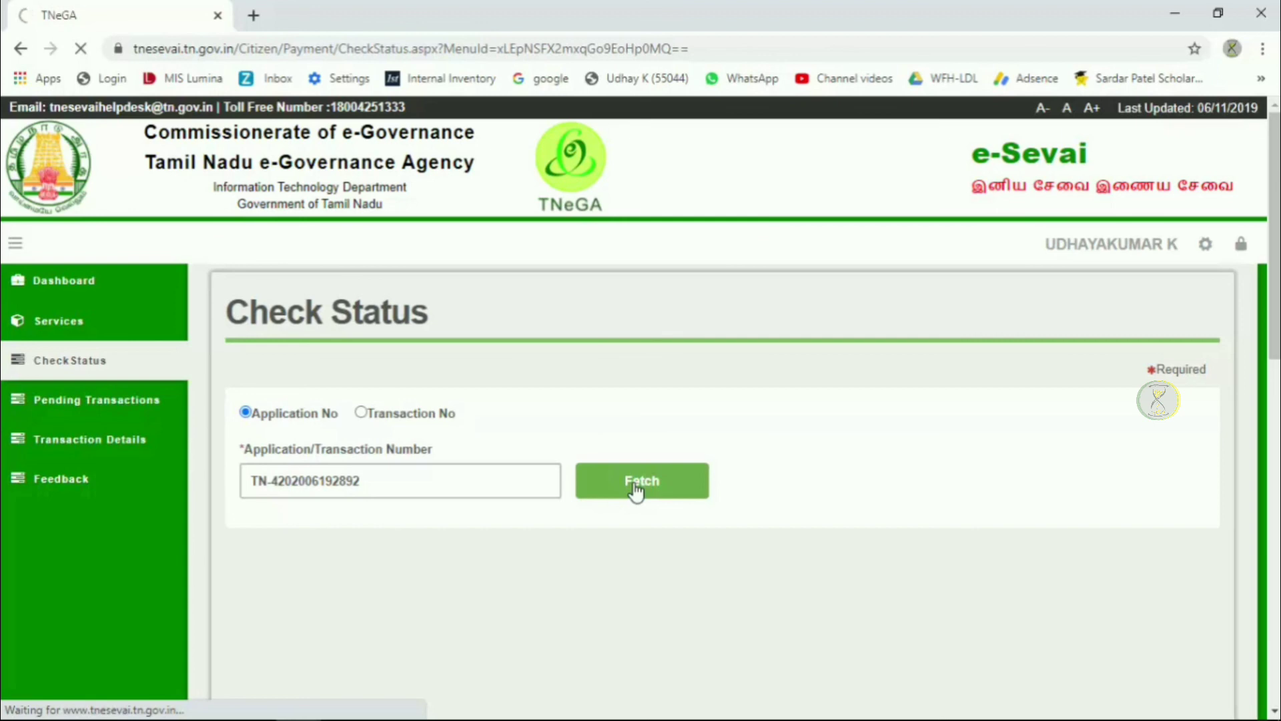
pyautogui.scroll(-1, 636, 492)
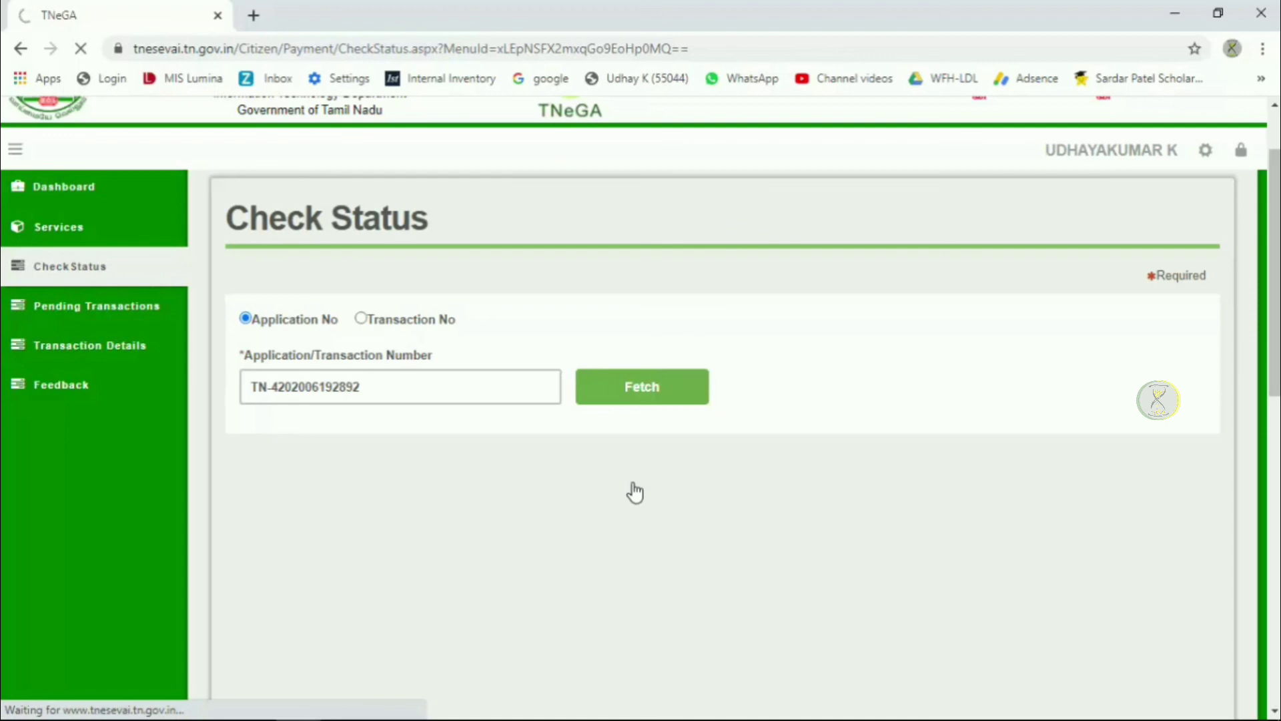
pyautogui.scroll(1, 636, 492)
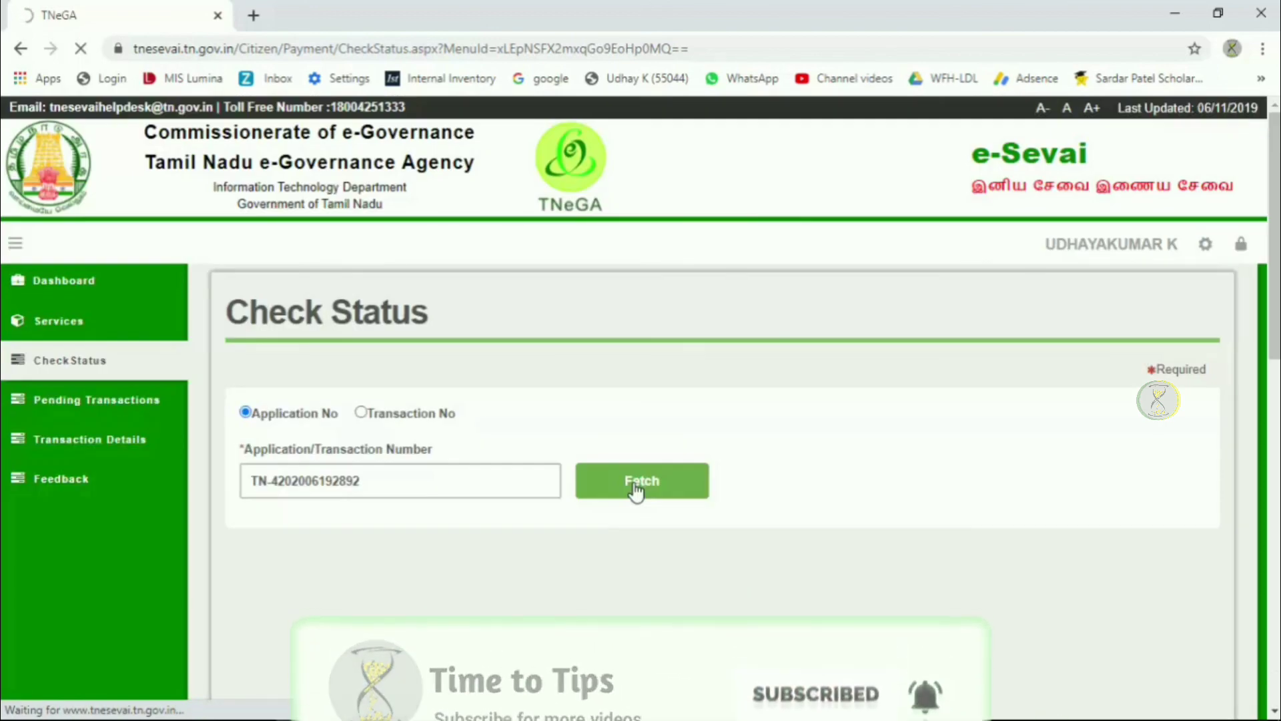
pyautogui.scroll(-1, 635, 492)
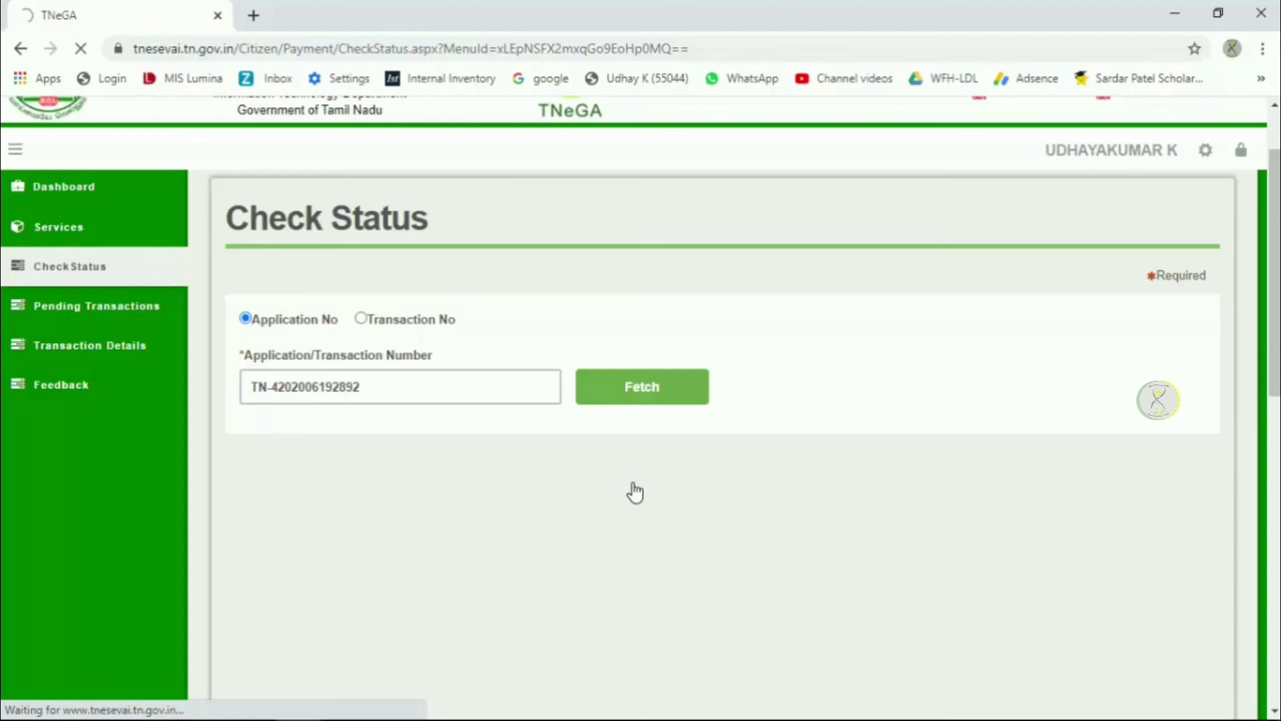
pyautogui.scroll(1, 635, 492)
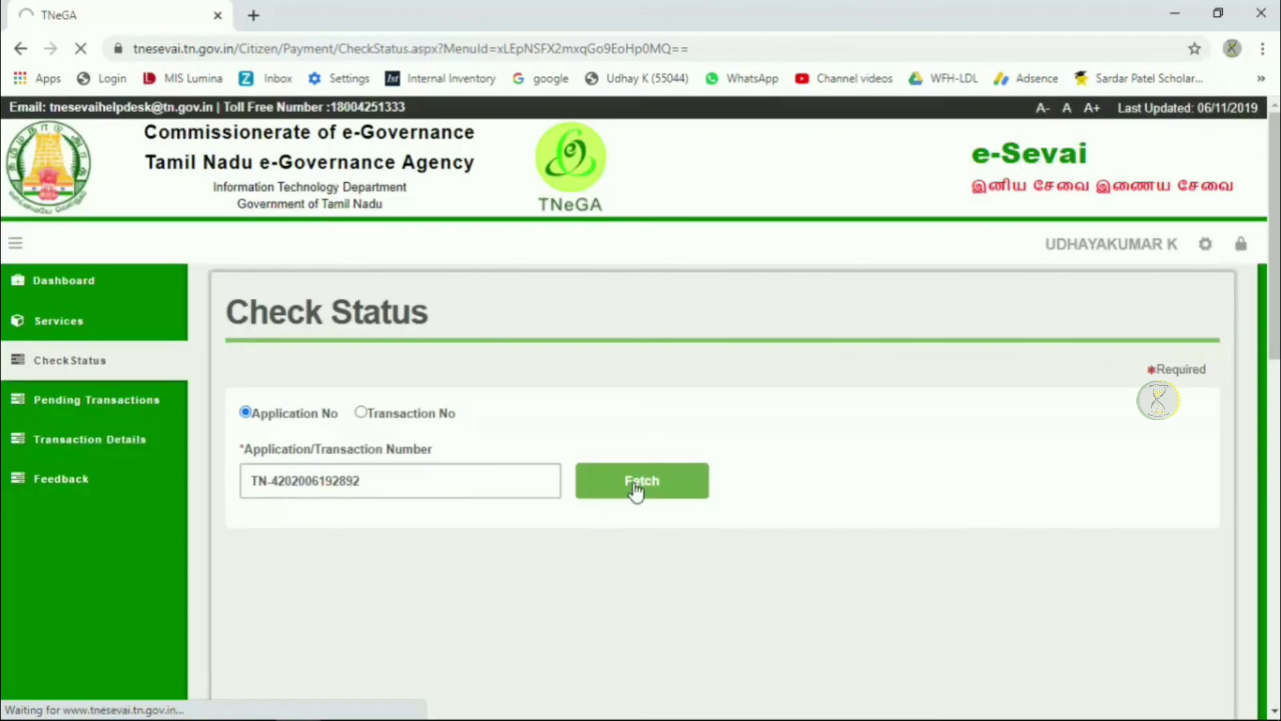